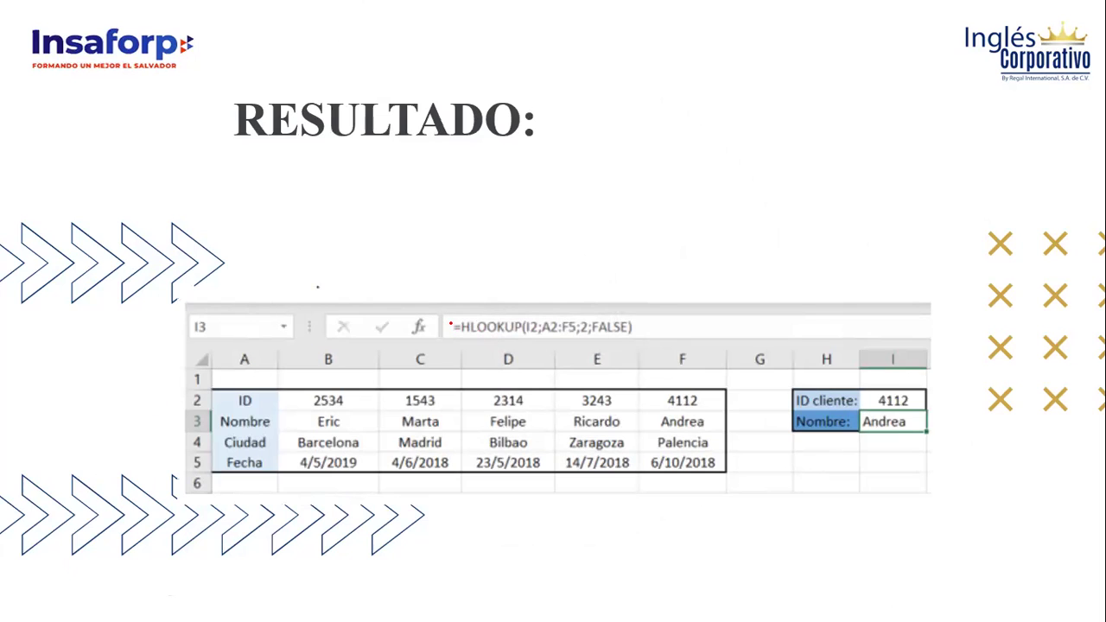
Step: Outline the HLOOKUP formula on the slide in red pen, strike through the function name and write "Buscarh" above it
mouse_move(448, 318)
left_mouse_down()
mouse_move(448, 334)
mouse_move(624, 347)
mouse_move(653, 318)
left_mouse_up()
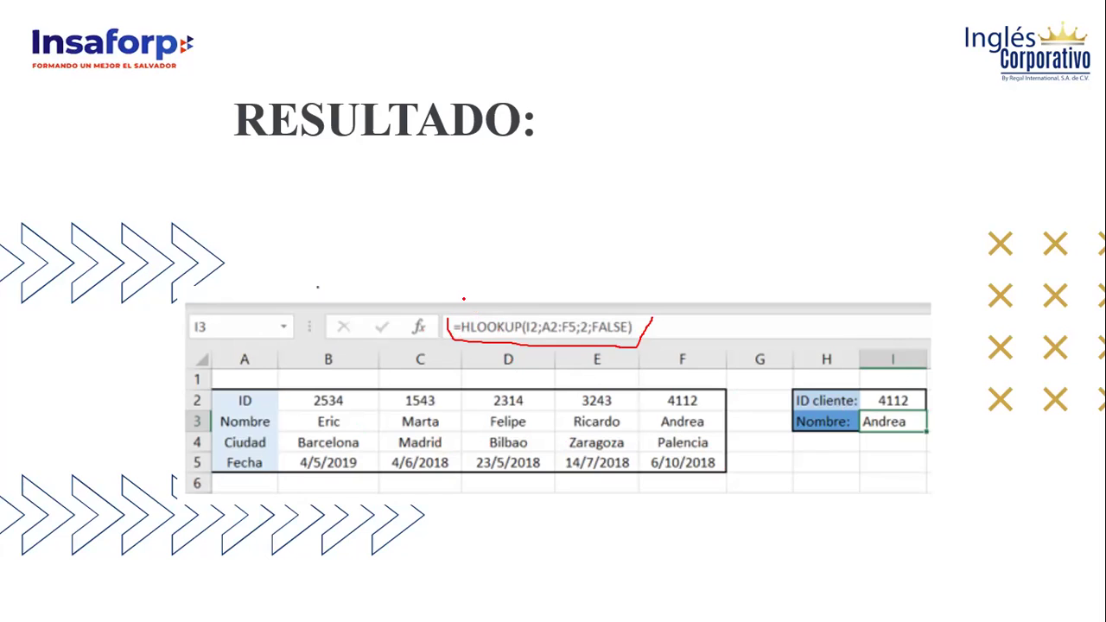
left_click_drag(464, 325, 518, 326)
mouse_move(462, 279)
left_mouse_down()
mouse_move(467, 298)
mouse_move(513, 298)
mouse_move(503, 302)
mouse_move(575, 295)
mouse_move(586, 284)
mouse_move(595, 305)
left_mouse_up()
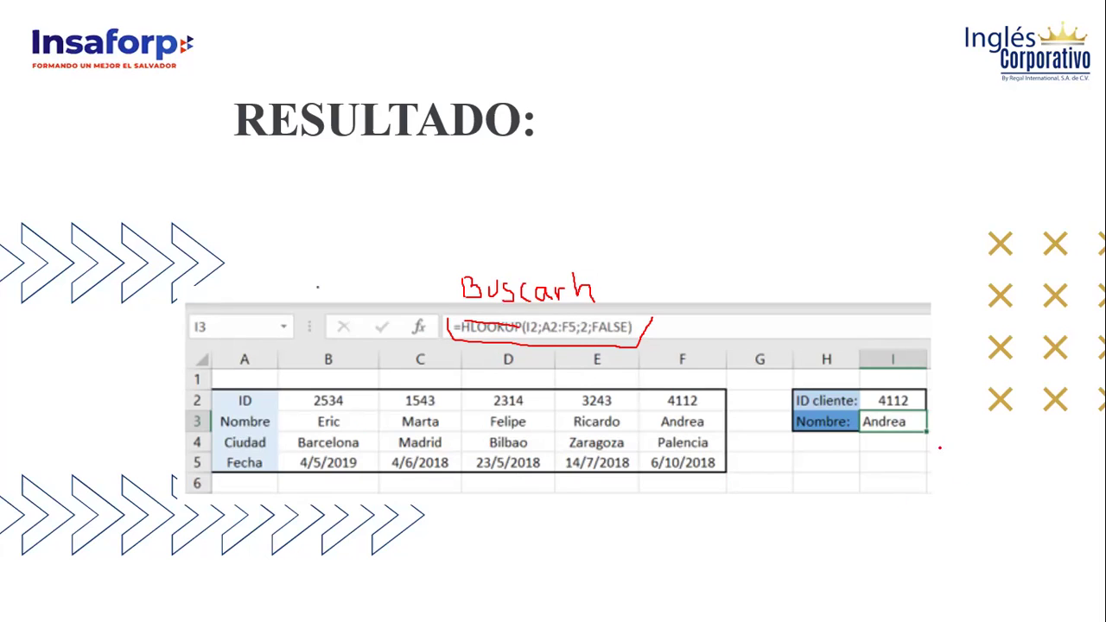
Step: Tick the client ID on the slide, underline A2:F5 in the formula and draw a box around the matching table
mouse_move(891, 381)
left_mouse_down()
mouse_move(898, 388)
mouse_move(935, 349)
left_mouse_up()
left_click_drag(545, 337, 574, 337)
mouse_move(214, 379)
left_mouse_down()
mouse_move(223, 470)
mouse_move(550, 485)
left_mouse_up()
mouse_move(656, 485)
left_mouse_down()
mouse_move(736, 473)
mouse_move(742, 393)
mouse_move(709, 381)
mouse_move(211, 381)
left_mouse_up()
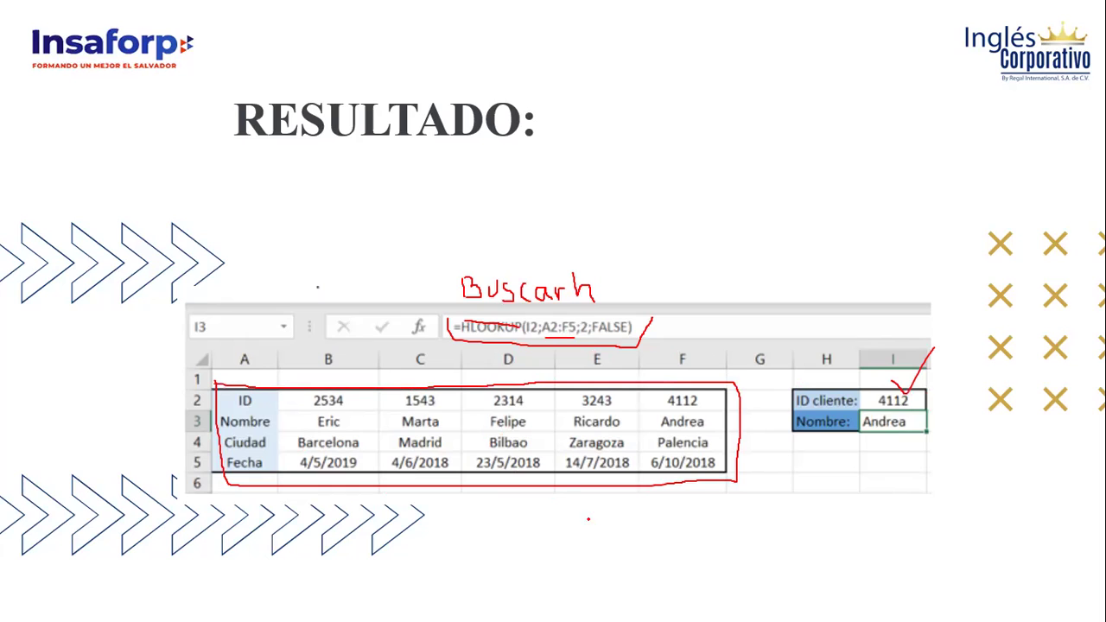
Step: Mark the formula's 2 and FALSE arguments with arrows, number the table rows 1 to 4 and underline the Nombre row
mouse_move(585, 342)
left_mouse_down()
mouse_move(585, 354)
mouse_move(586, 336)
mouse_move(595, 345)
left_mouse_up()
mouse_move(280, 405)
left_mouse_down()
mouse_move(280, 391)
mouse_move(280, 429)
mouse_move(294, 431)
mouse_move(278, 456)
mouse_move(297, 484)
left_mouse_up()
mouse_move(179, 425)
left_mouse_down()
mouse_move(235, 435)
mouse_move(746, 428)
left_mouse_up()
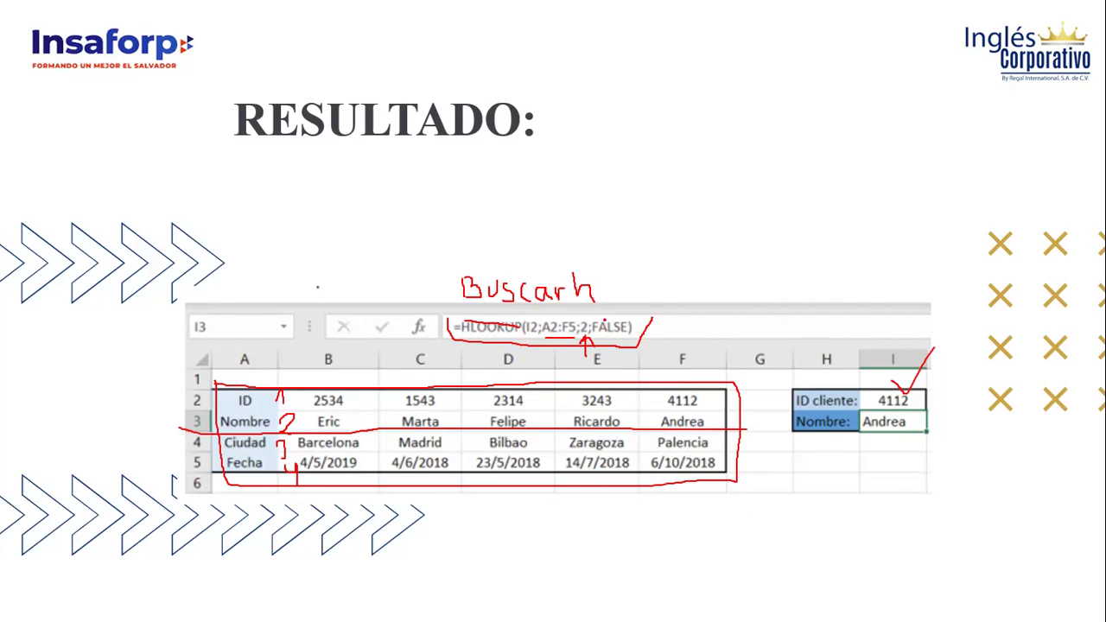
left_click_drag(614, 287, 615, 318)
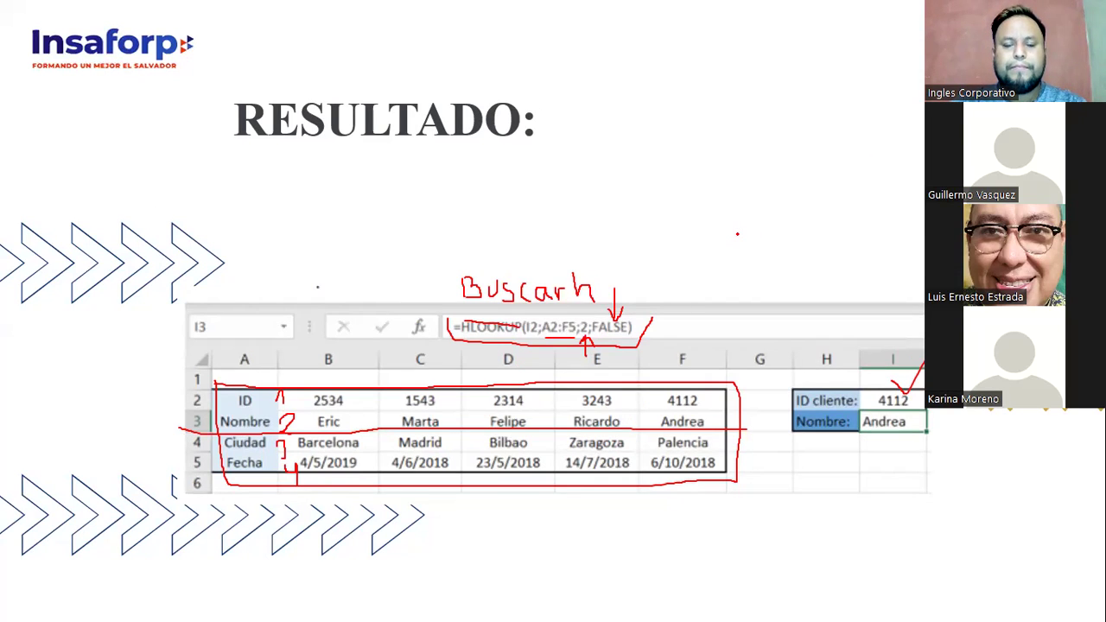
Step: Advance the slideshow to the "Tarea W2-2.6" slide and switch to the Excel workbook "Función BuscarH - copia"
key("Right")
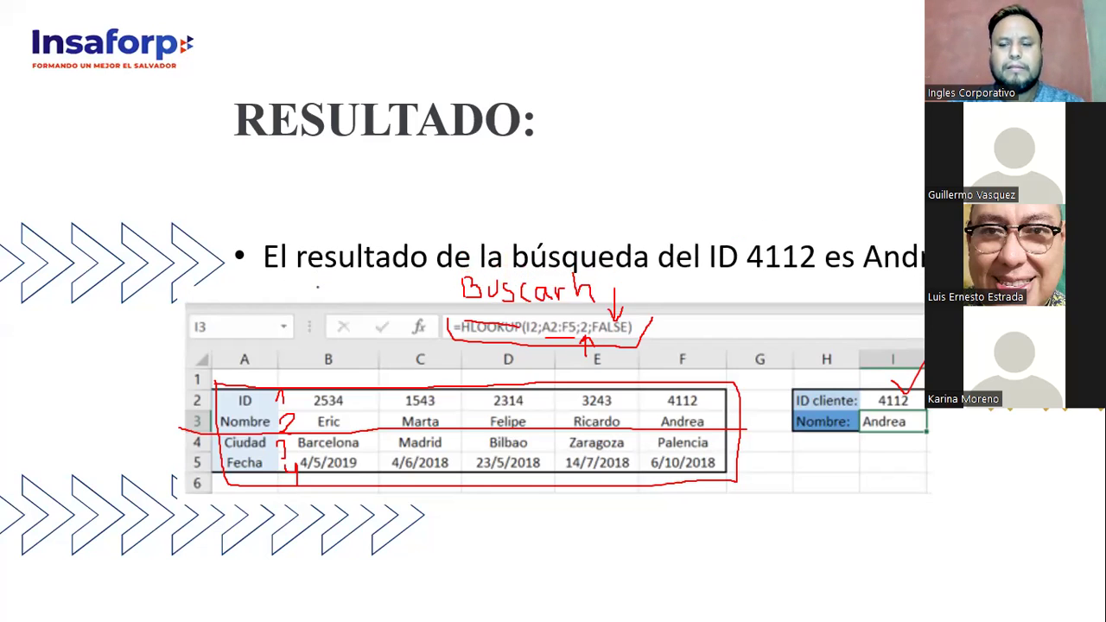
key("Right")
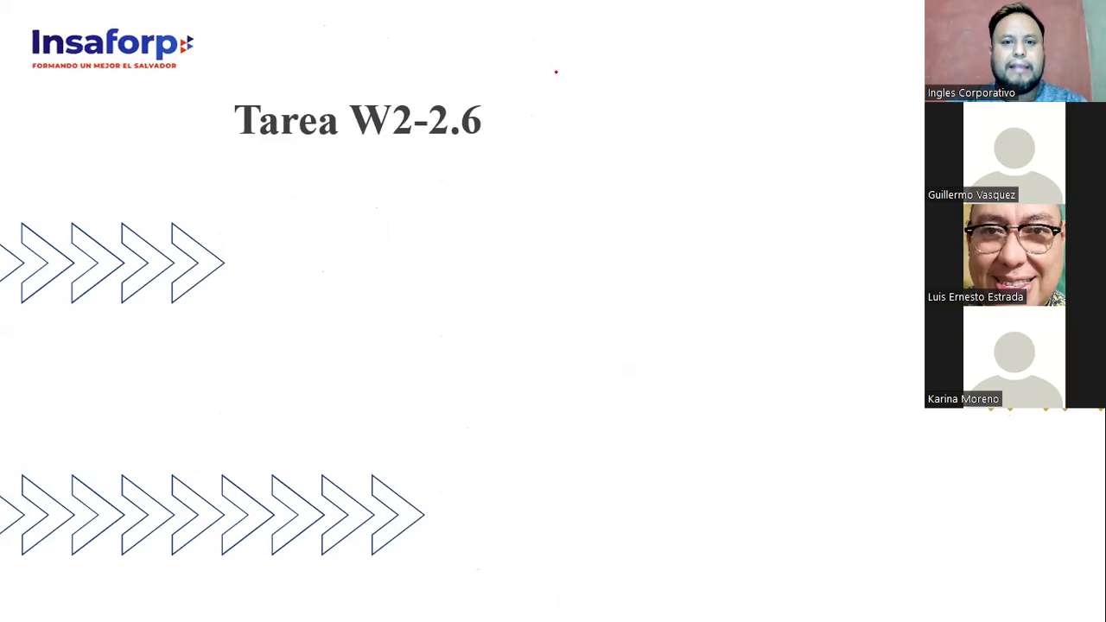
key("alt+Tab")
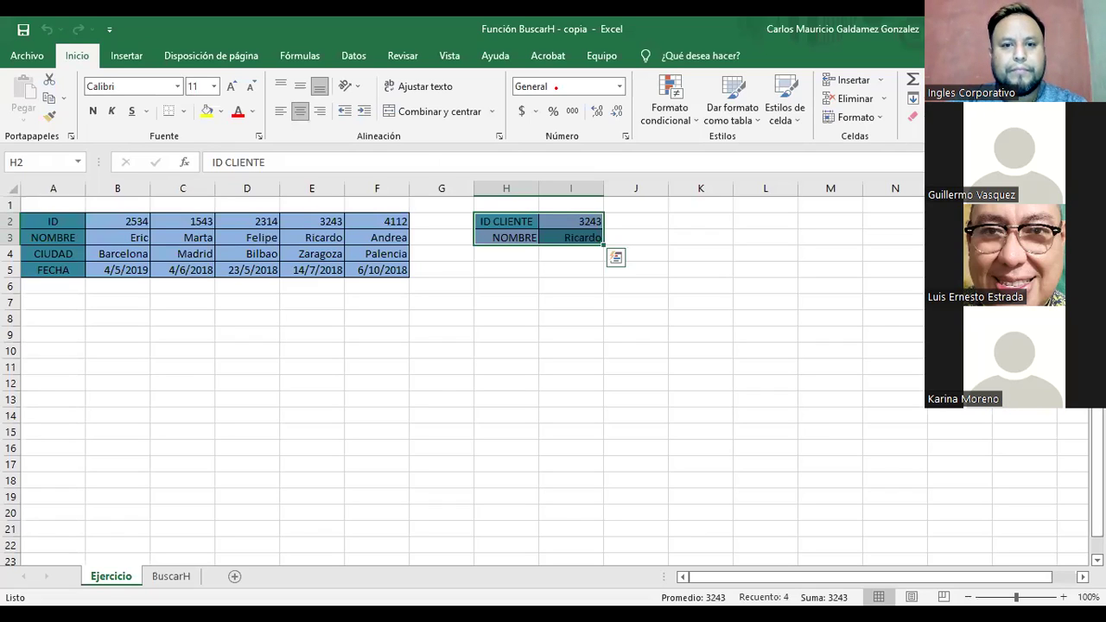
Step: Delete the existing BUSCARH formula from the NOMBRE result cell I3
left_click(561, 236)
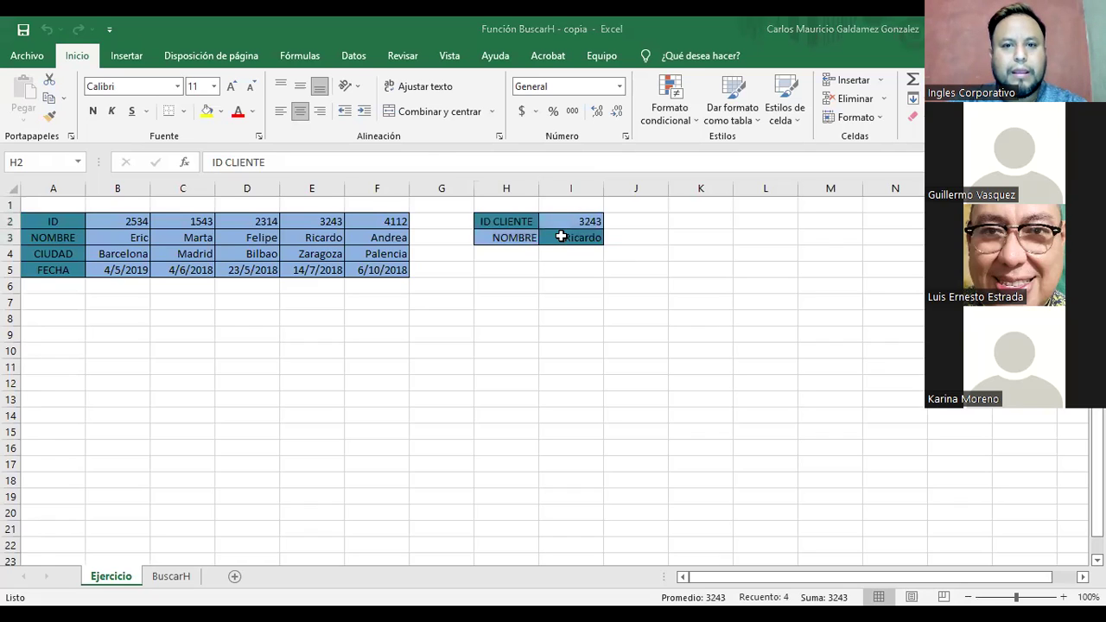
left_click(561, 236)
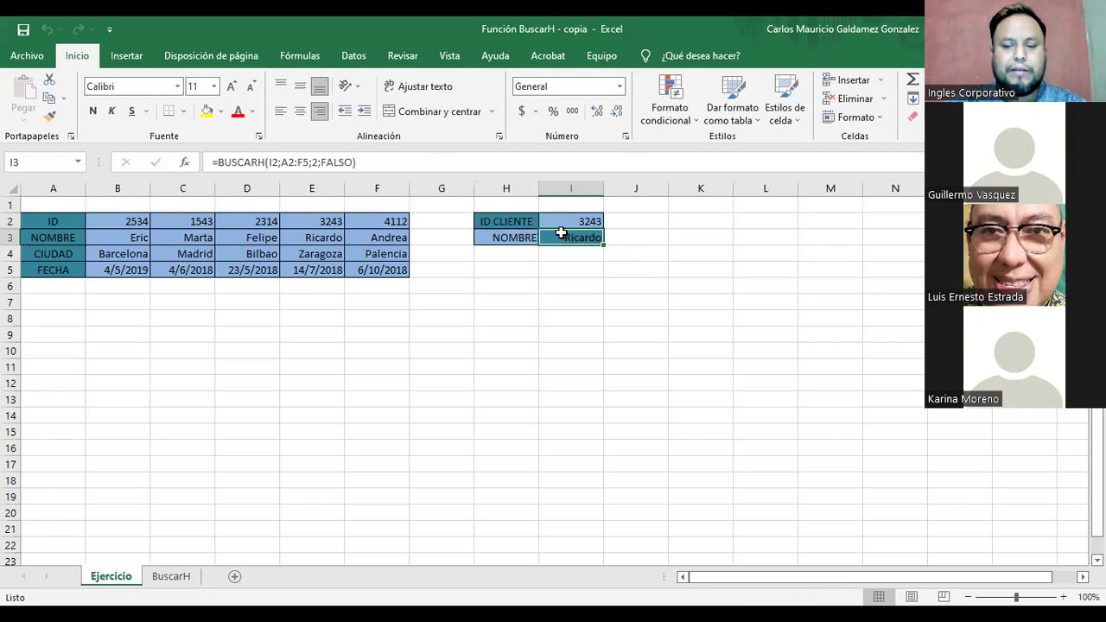
key("Delete")
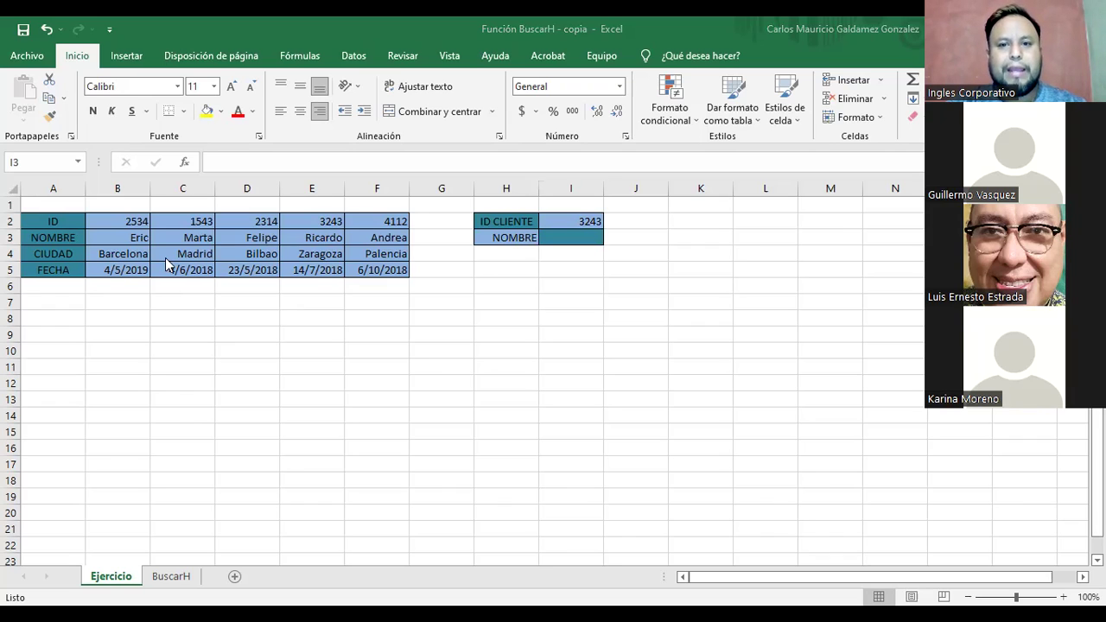
Step: Examine the table's ID and NOMBRE rows and trace the client ID in I2 to its matching column
scroll(493, 336, "up", 1)
scroll(492, 336, "up", 1)
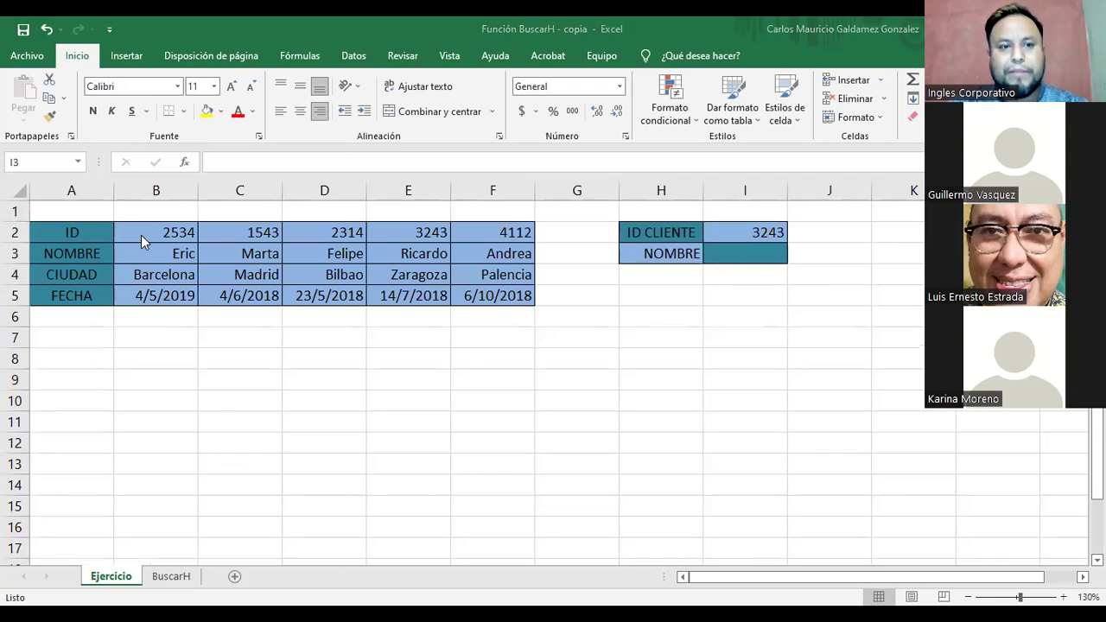
left_click_drag(67, 233, 517, 234)
left_click_drag(60, 254, 493, 254)
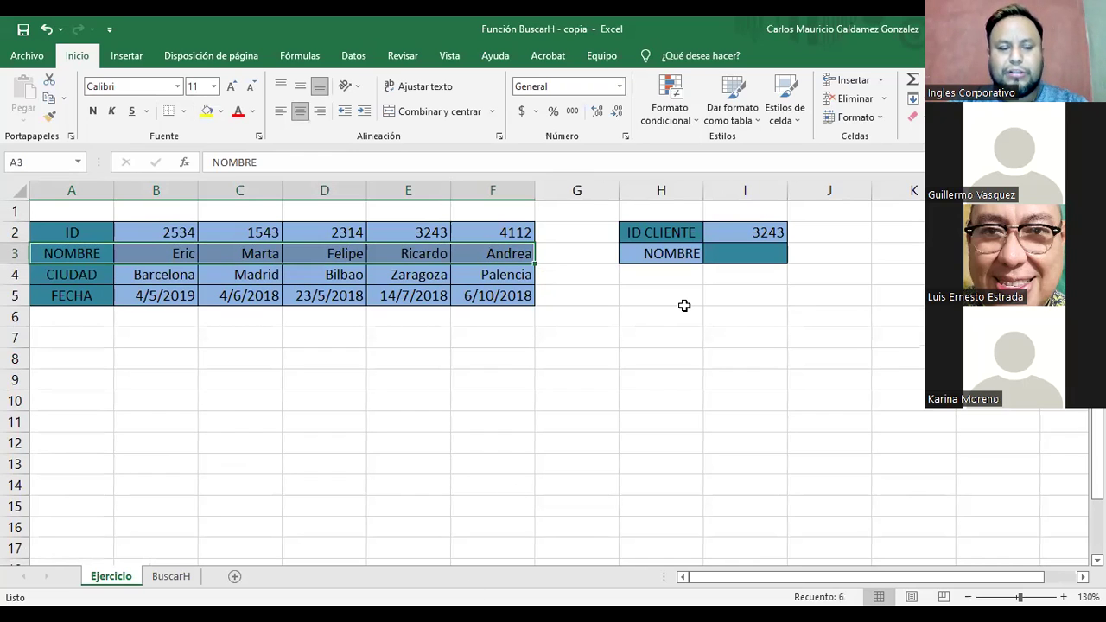
left_click(68, 232)
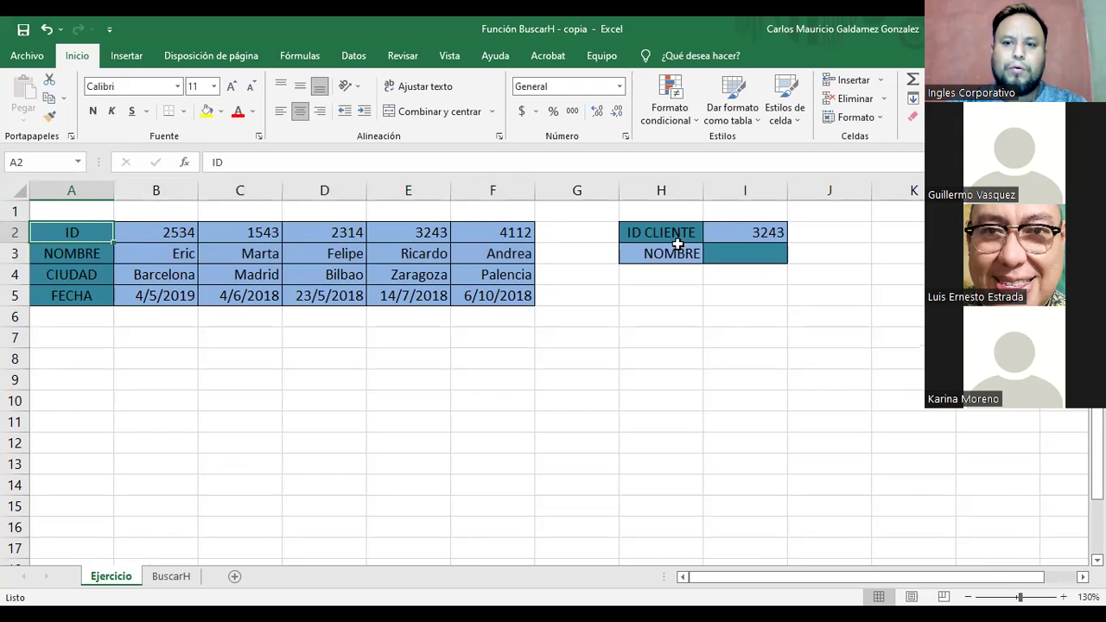
left_click(68, 261)
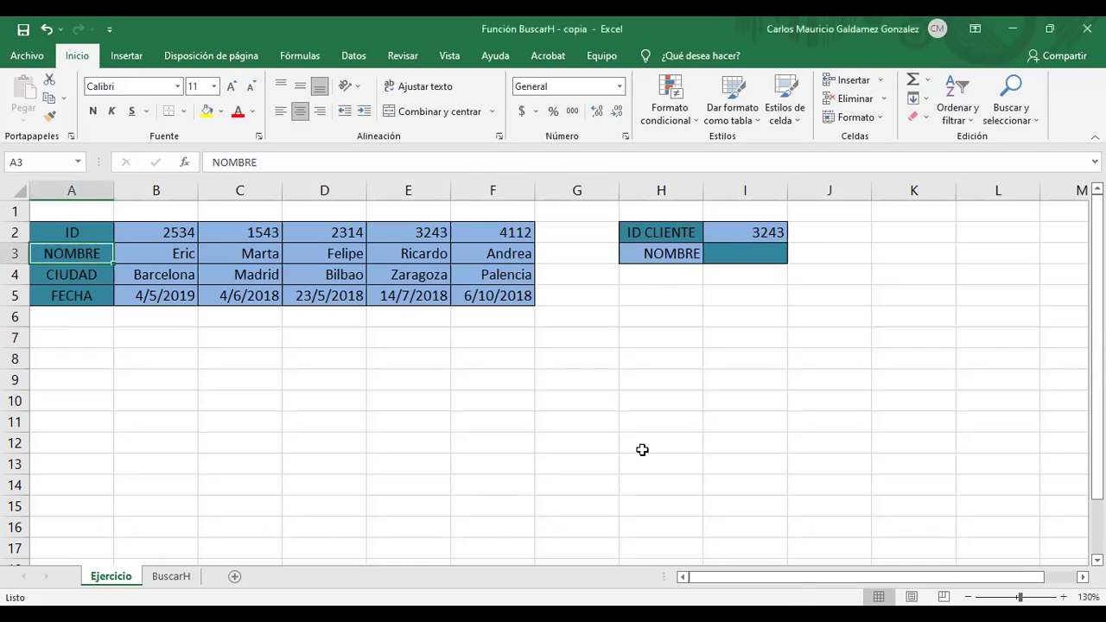
left_click(265, 414)
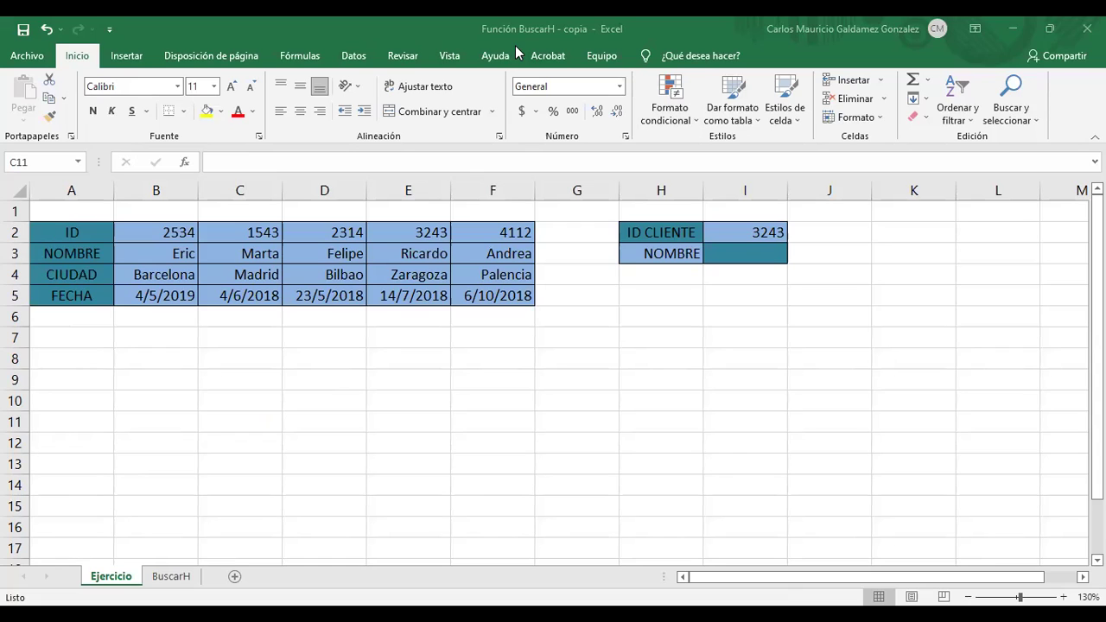
left_click(735, 252)
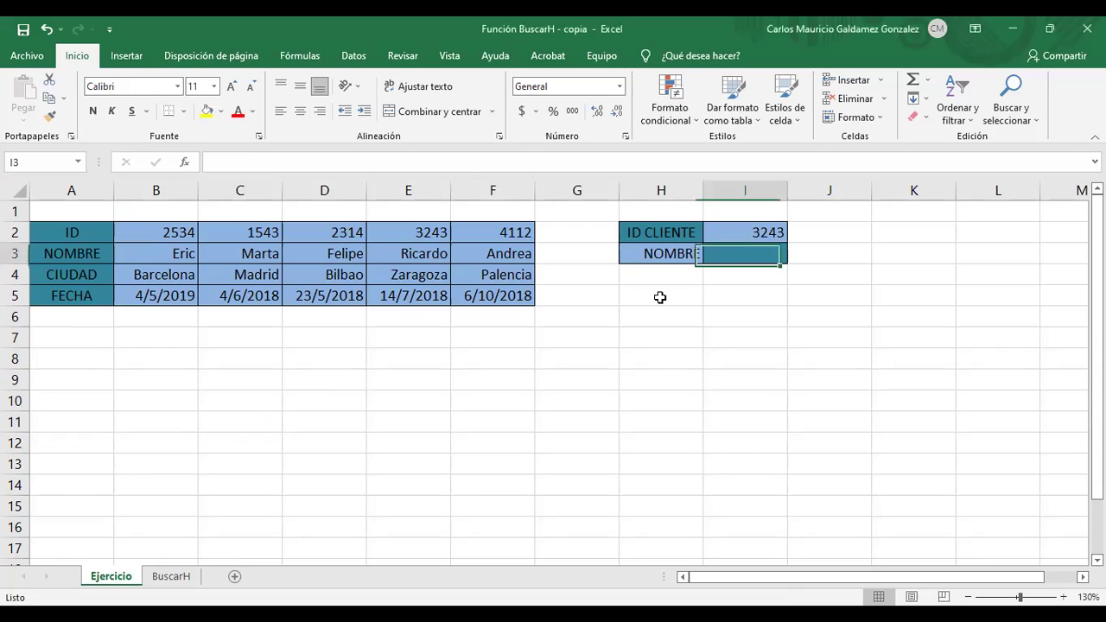
left_click(46, 256)
left_click_drag(139, 258, 525, 257)
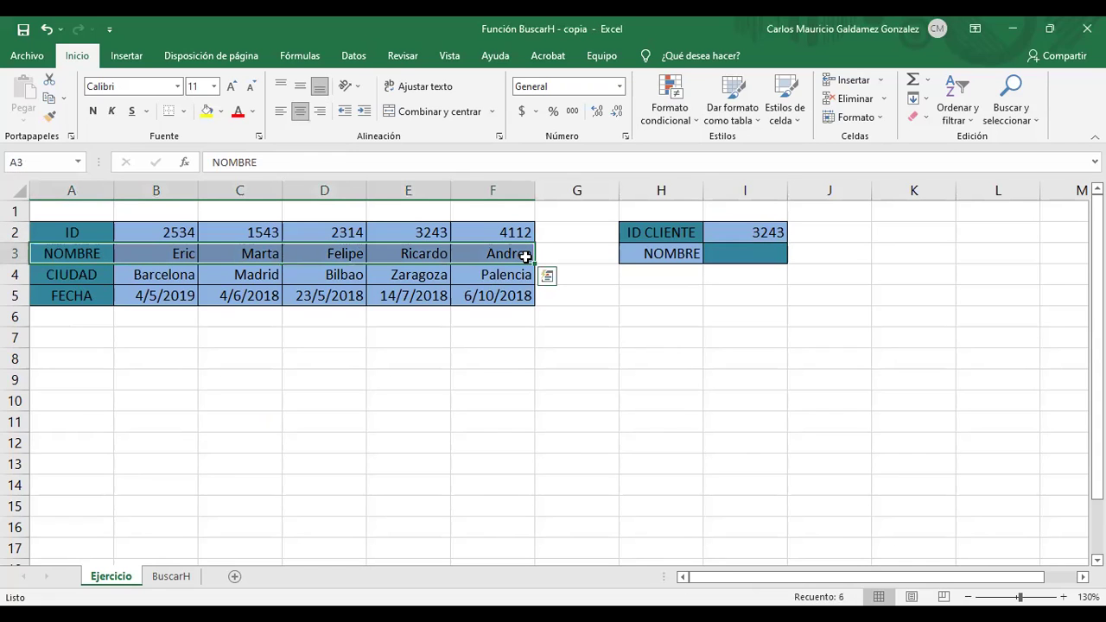
left_click(754, 235)
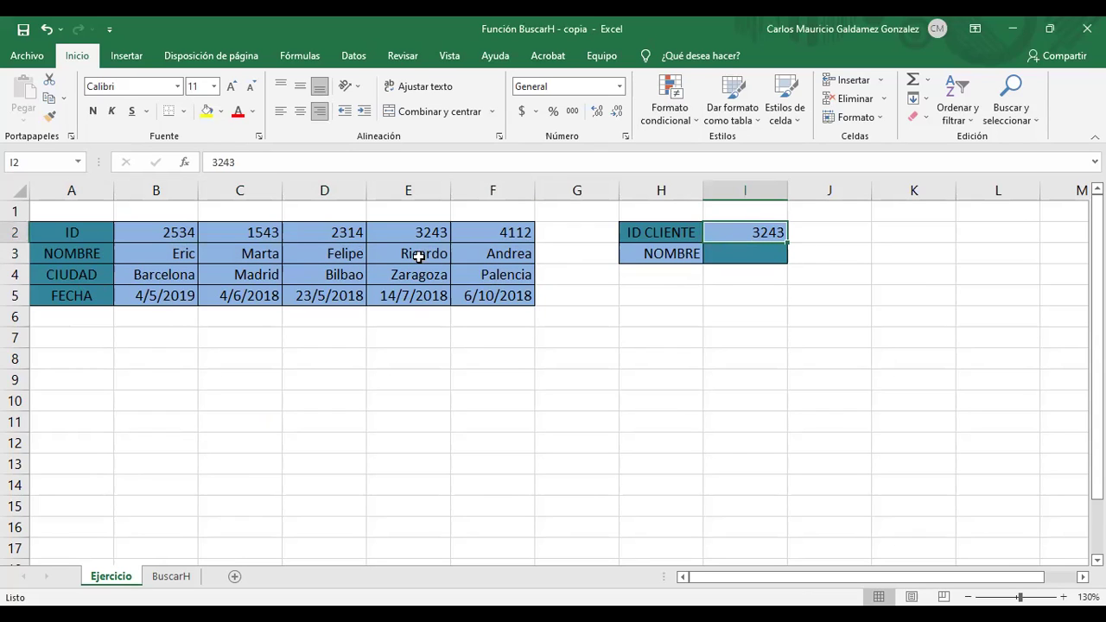
left_click_drag(457, 263, 507, 253)
left_click(403, 226)
left_click_drag(414, 257, 420, 294)
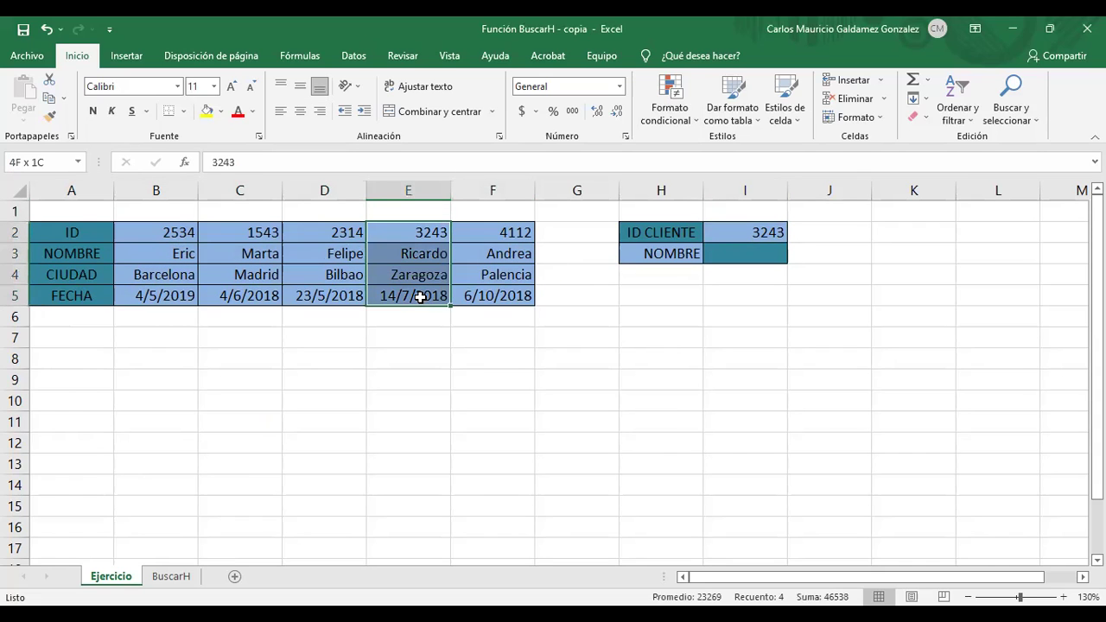
Step: Start a BUSCARH formula in cell I3 with the client ID in I2 as the lookup value
left_click(750, 254)
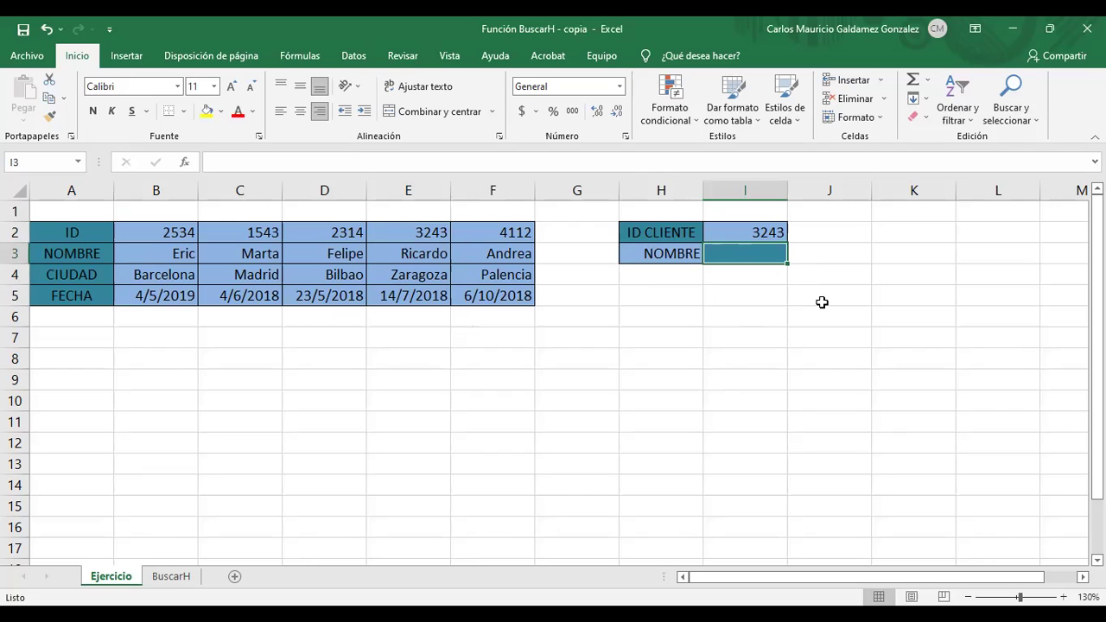
scroll(748, 415, "up", 2)
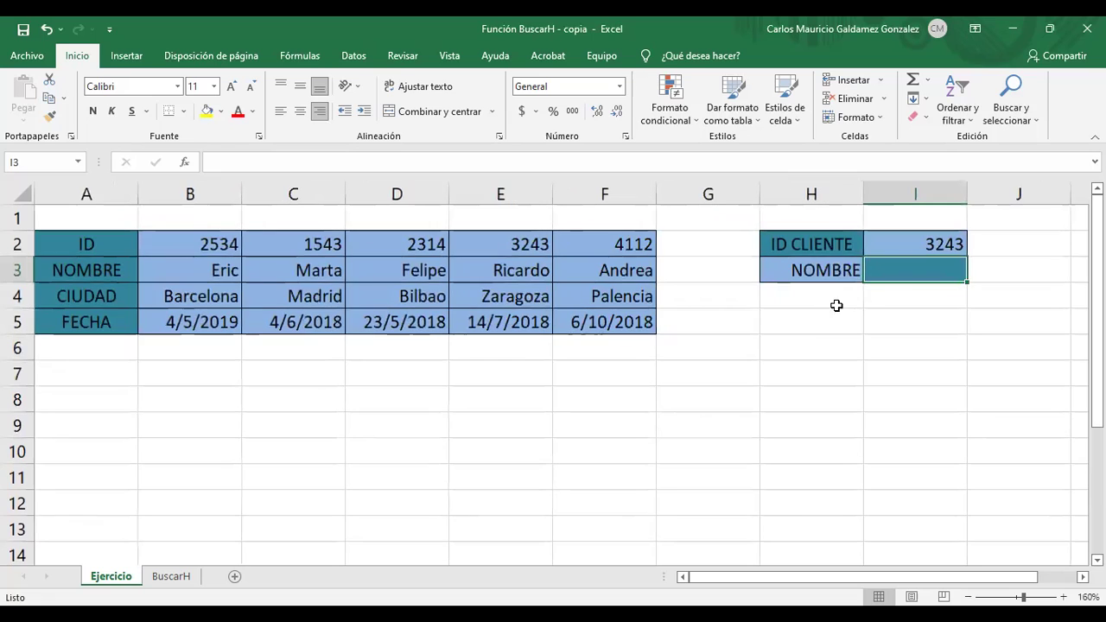
double_click(896, 276)
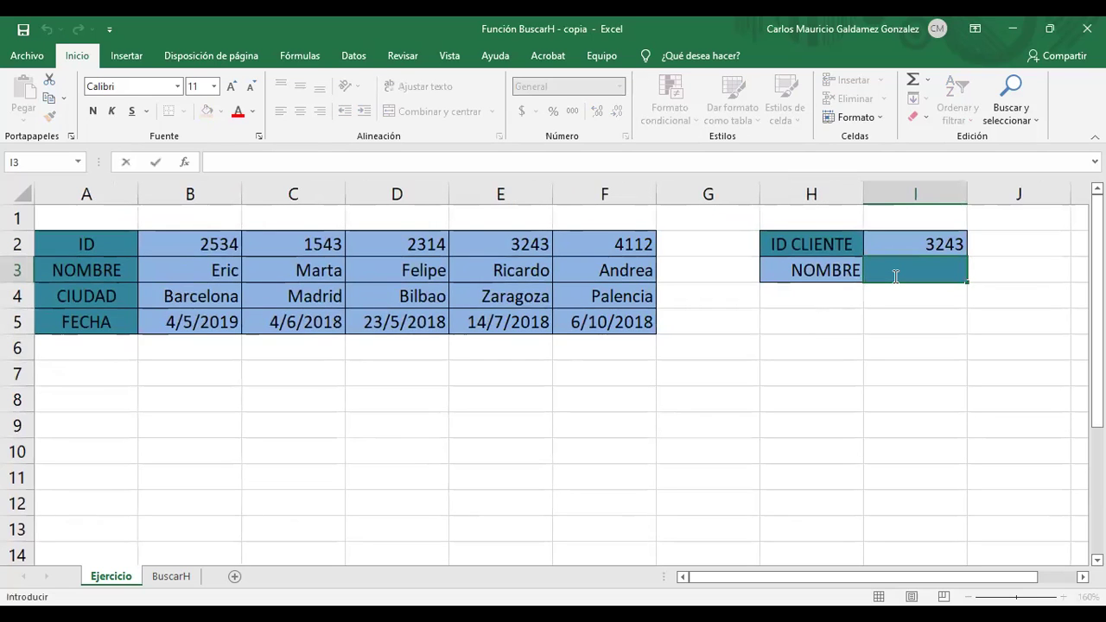
type("=")
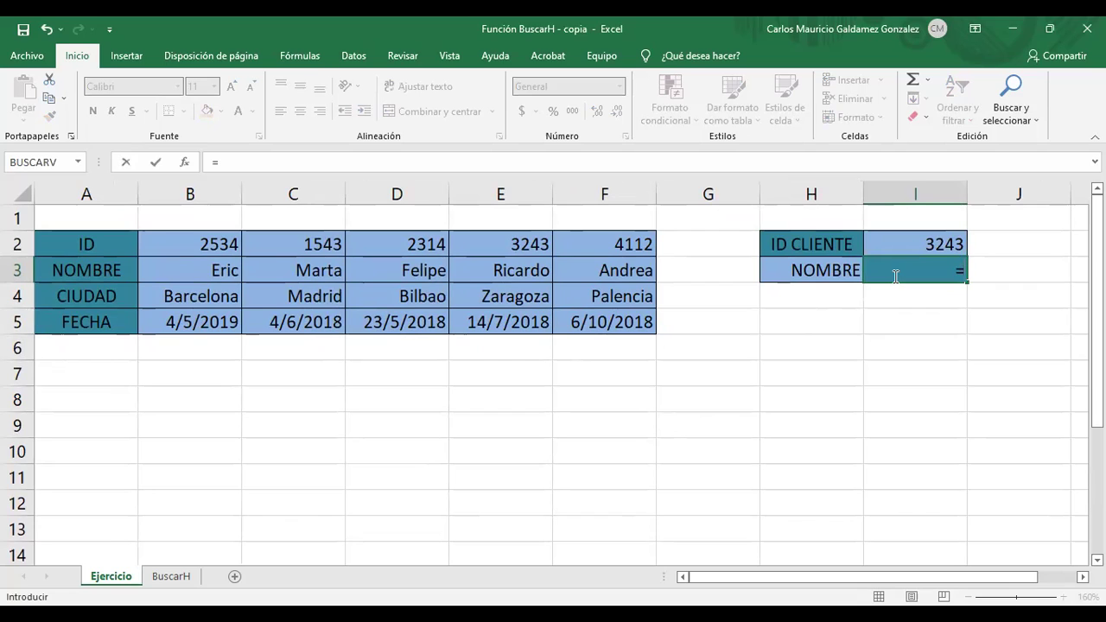
type("bus")
key("Down")
key("Tab")
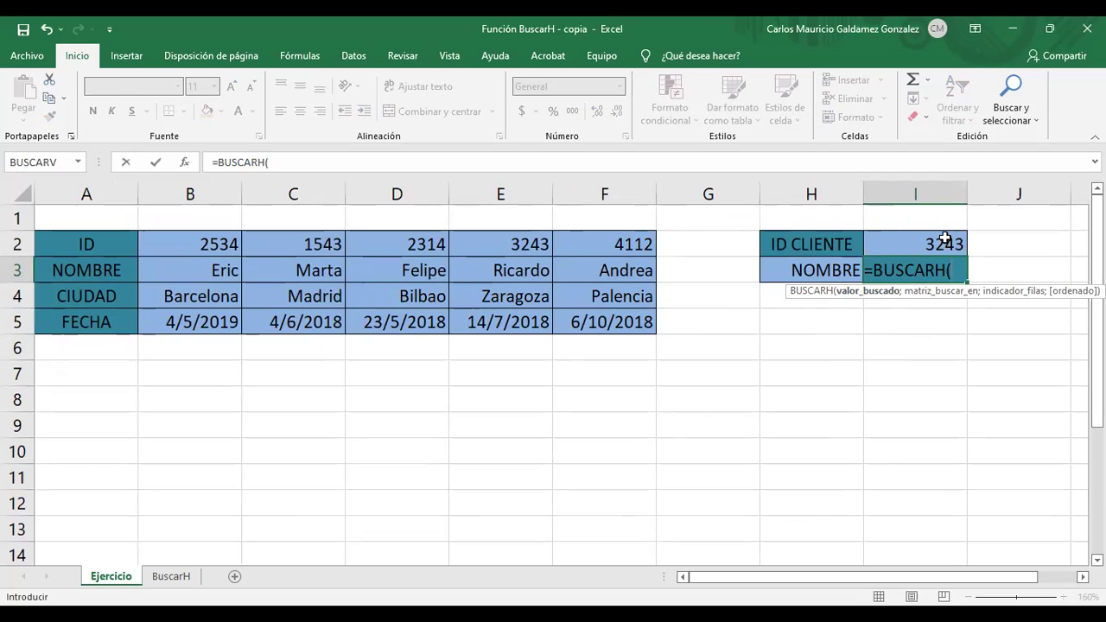
left_click(889, 247)
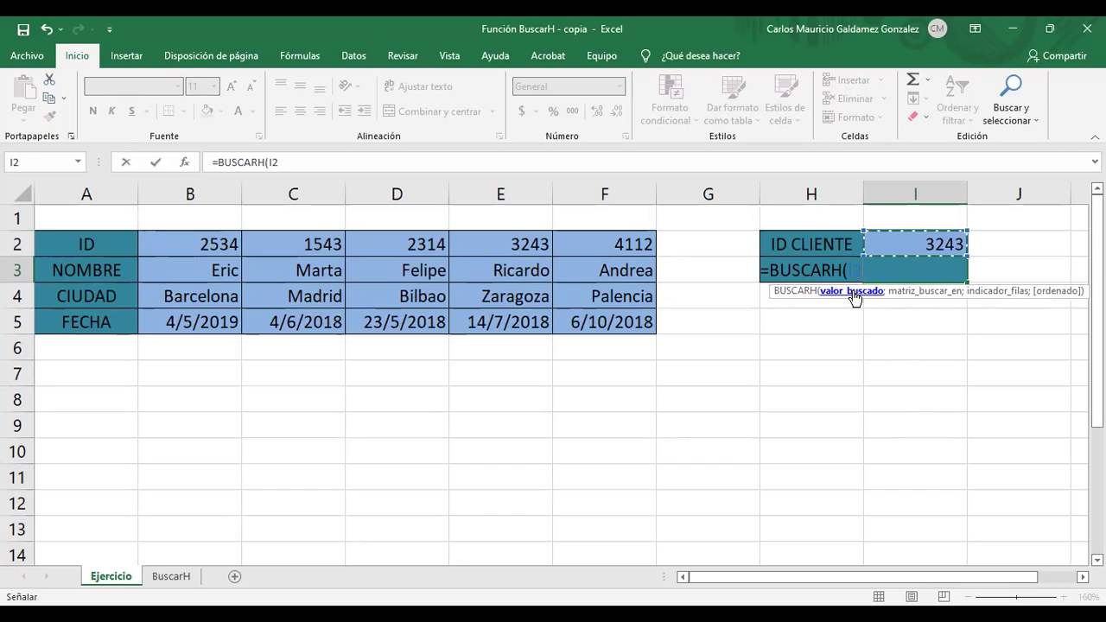
type(";")
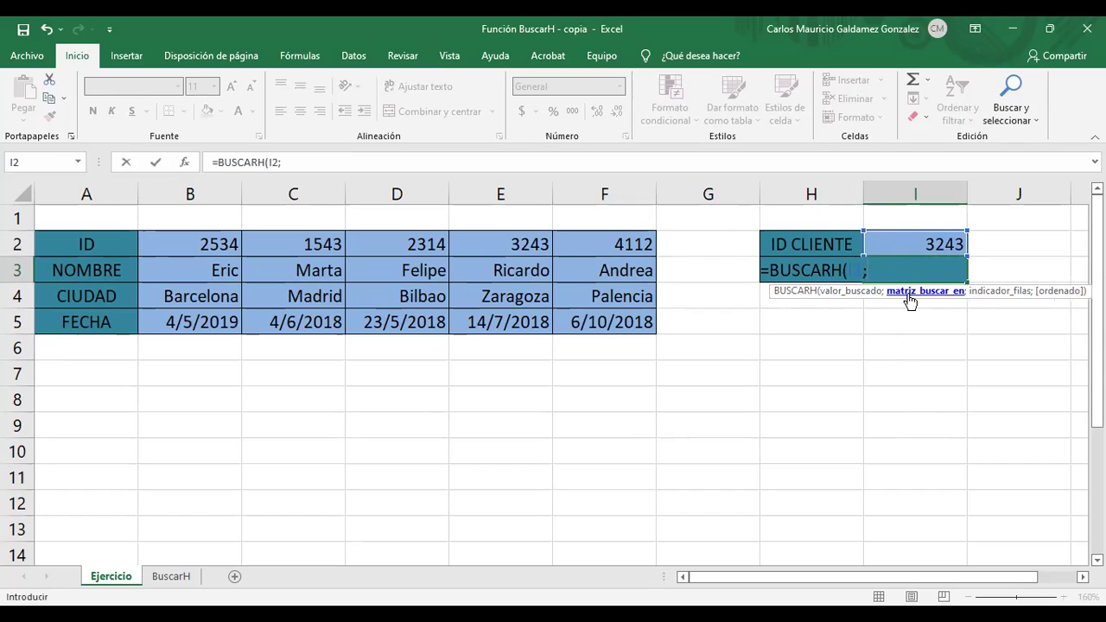
Step: Use the whole client table A2:F5 as the BUSCARH formula's search matrix
left_click(89, 243)
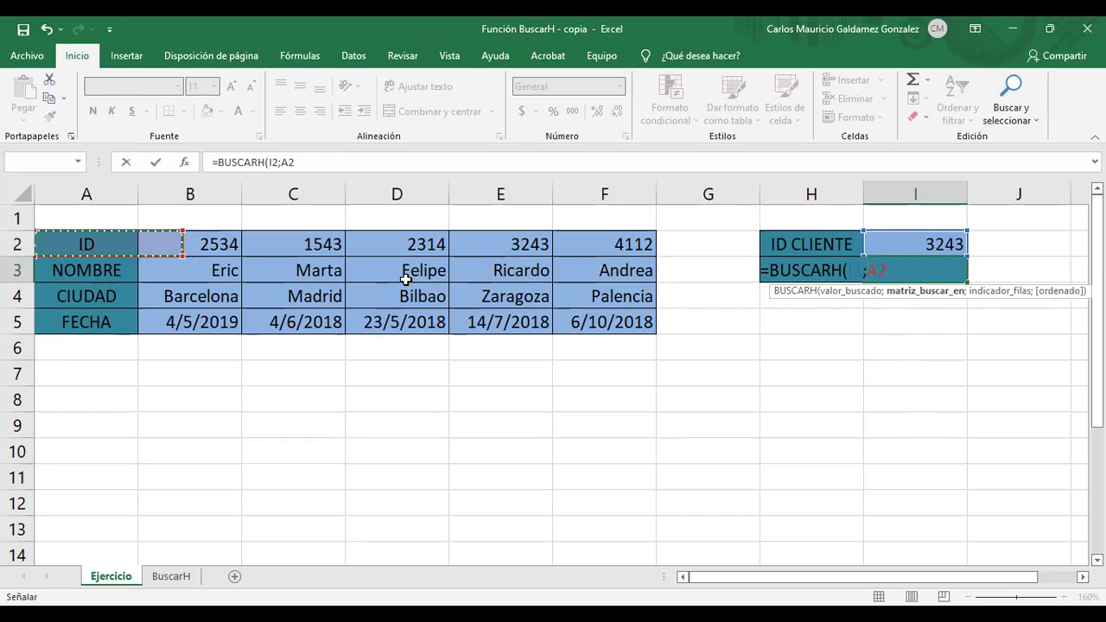
key("ctrl+shift+Right")
key("ctrl+shift+Down")
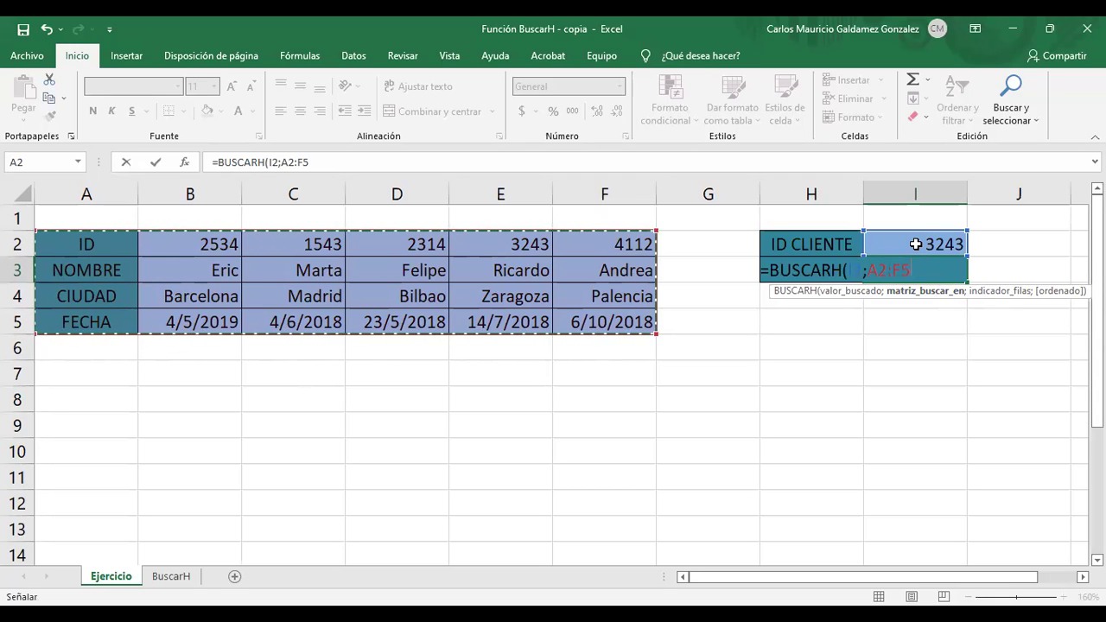
type(";")
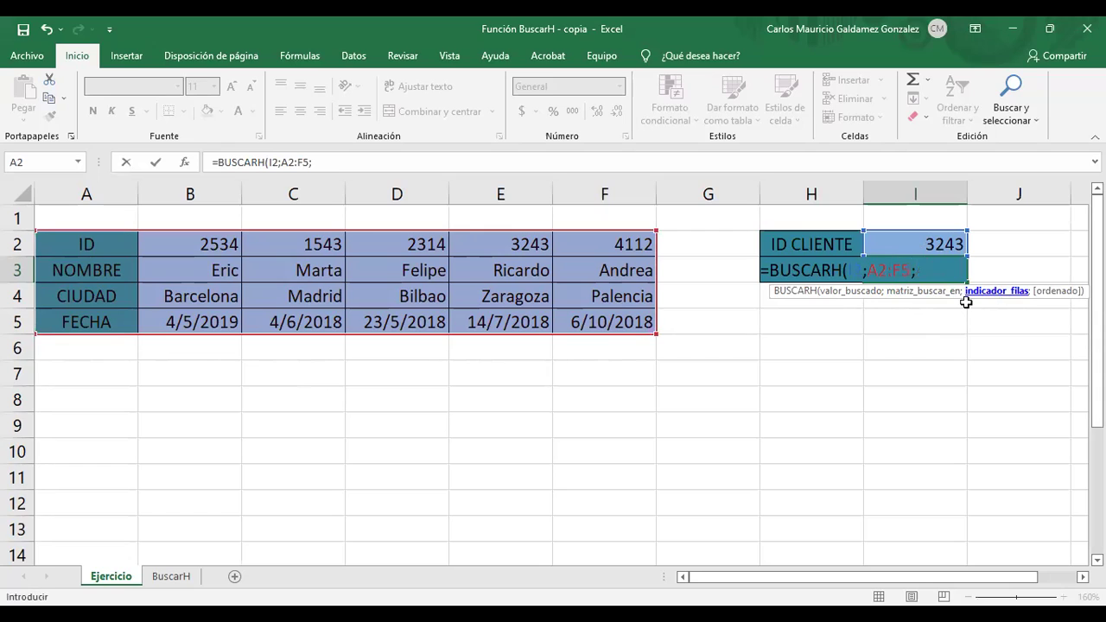
Step: Complete the BUSCARH formula with row index 2 and FALSO for an exact match, and enter it in I3
left_click(933, 272)
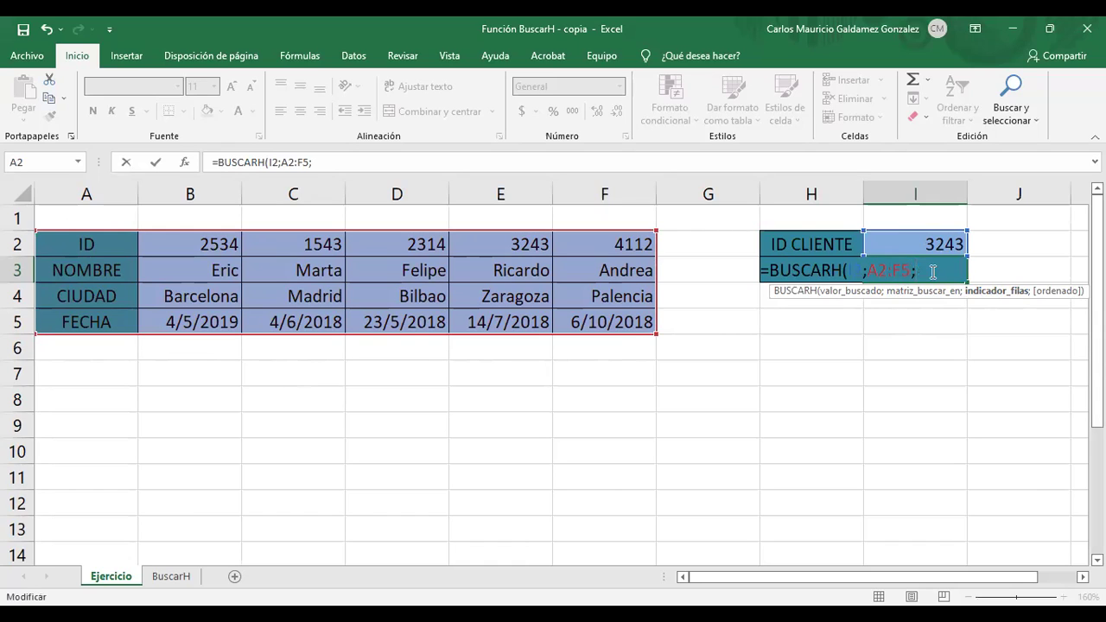
type("2")
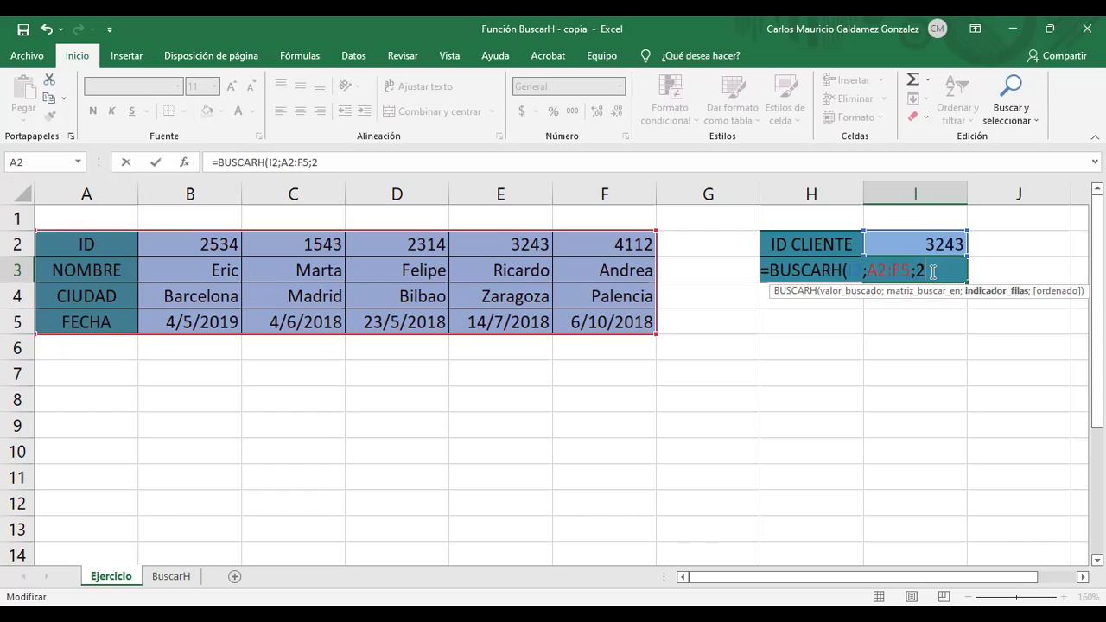
type(";")
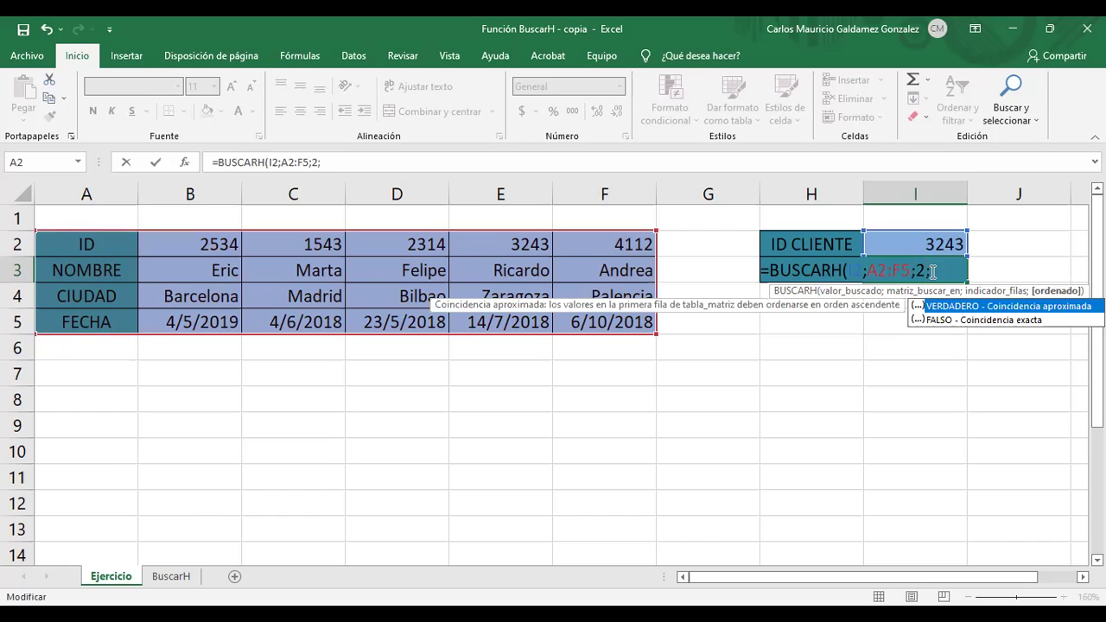
key("Down")
key("Tab")
type(")")
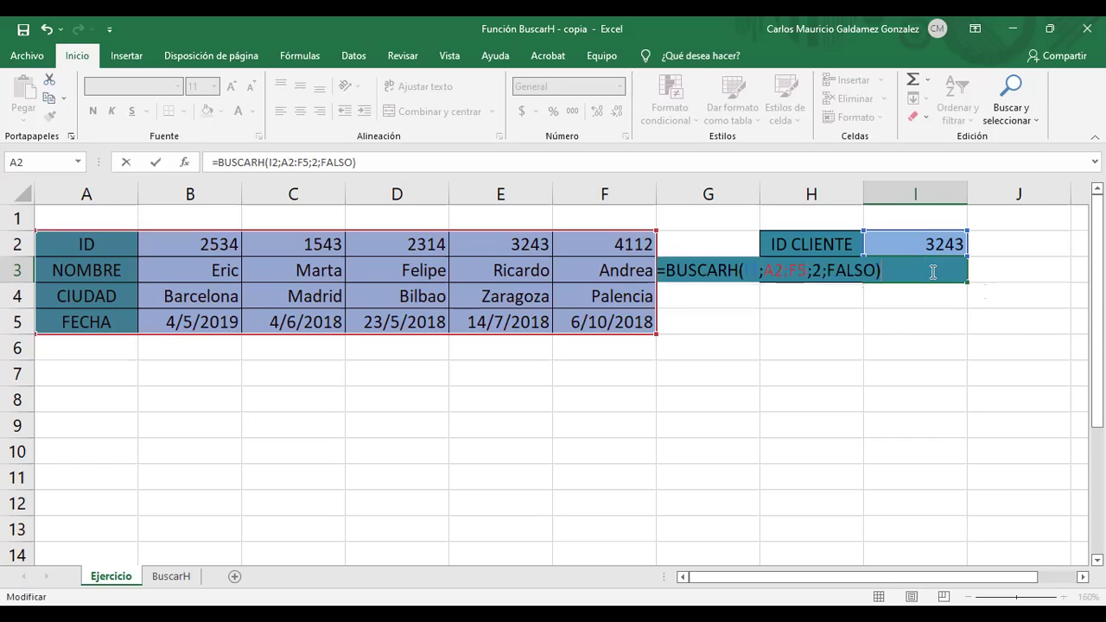
key("Return")
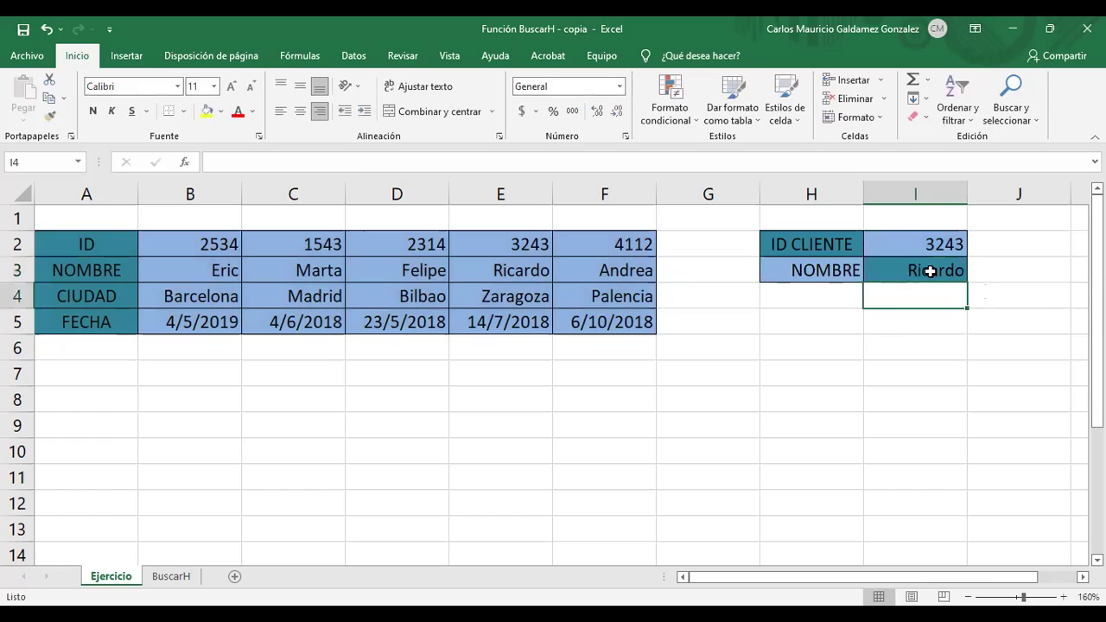
Step: Narrow the empty column G between the two tables to a width of 4.86
left_click(930, 271)
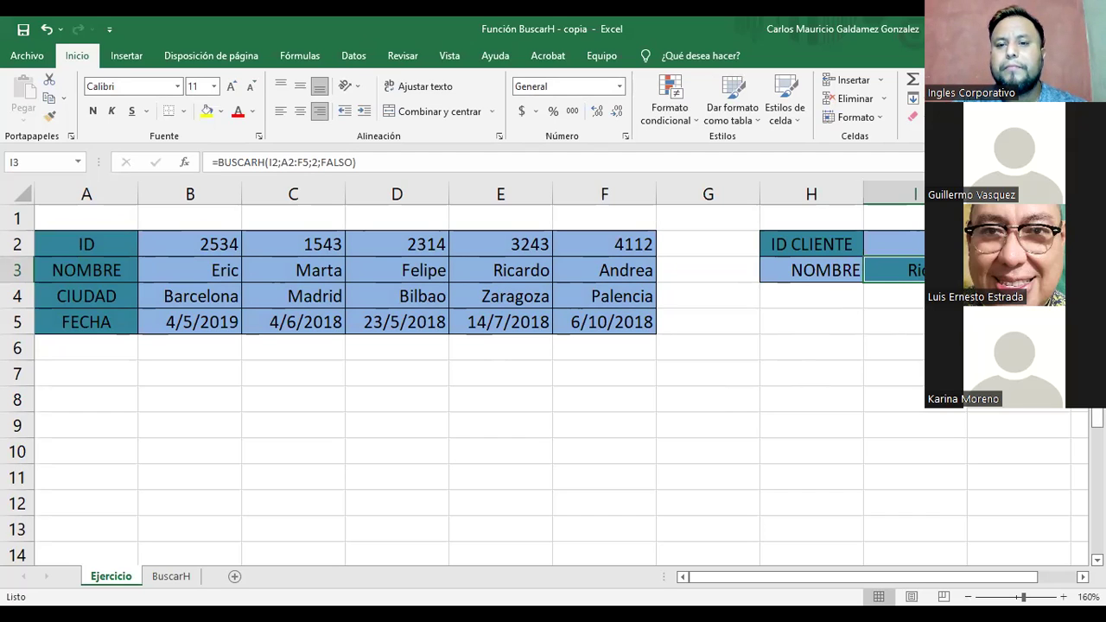
left_click(745, 192)
left_click_drag(759, 192, 705, 194)
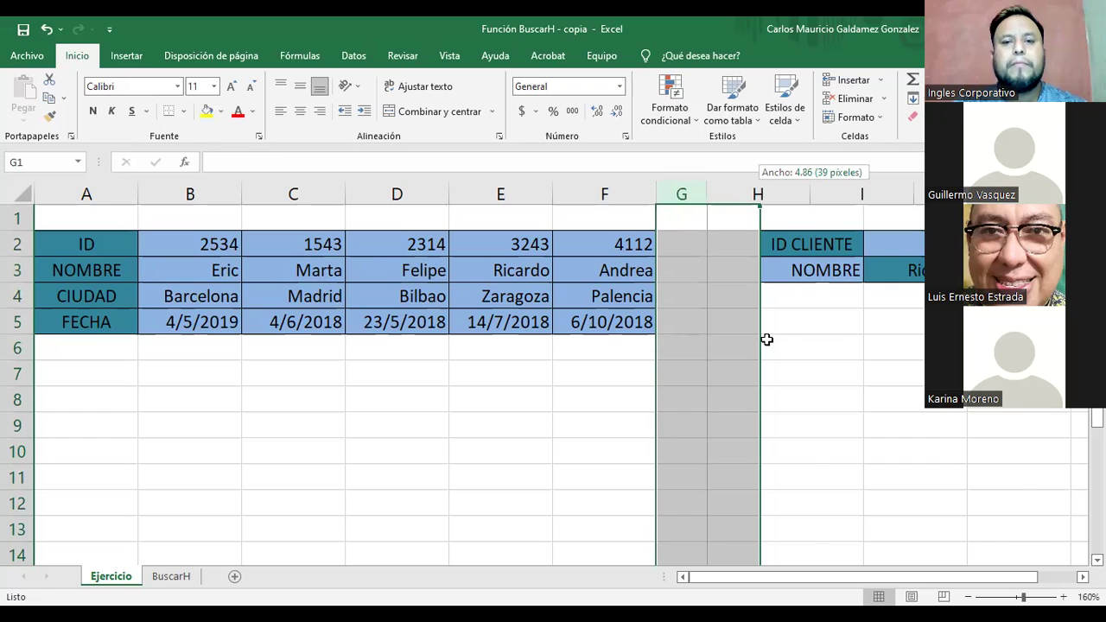
left_click(767, 339)
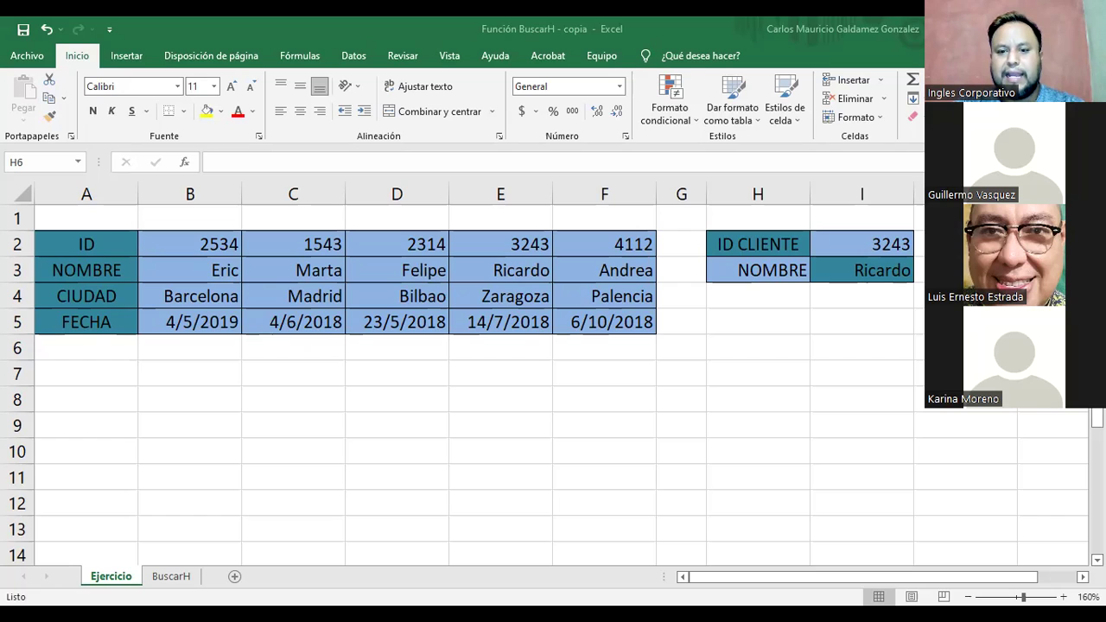
left_click(731, 293)
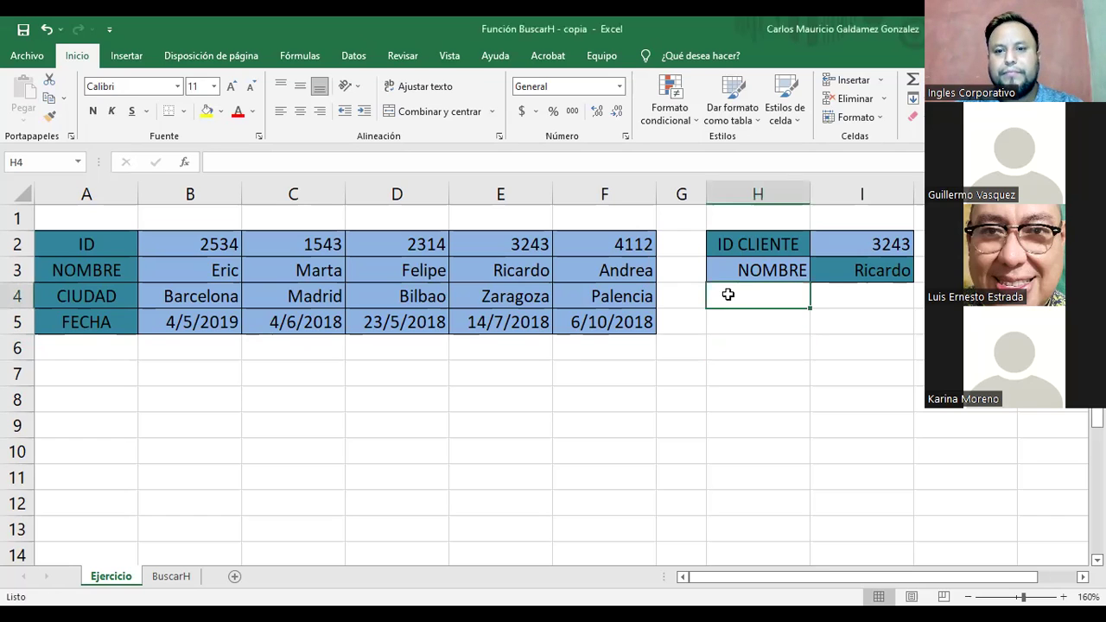
Step: Switch to the BuscarH sheet and examine the winners list A3:C13 and the prize table A15:E18
left_click(424, 411)
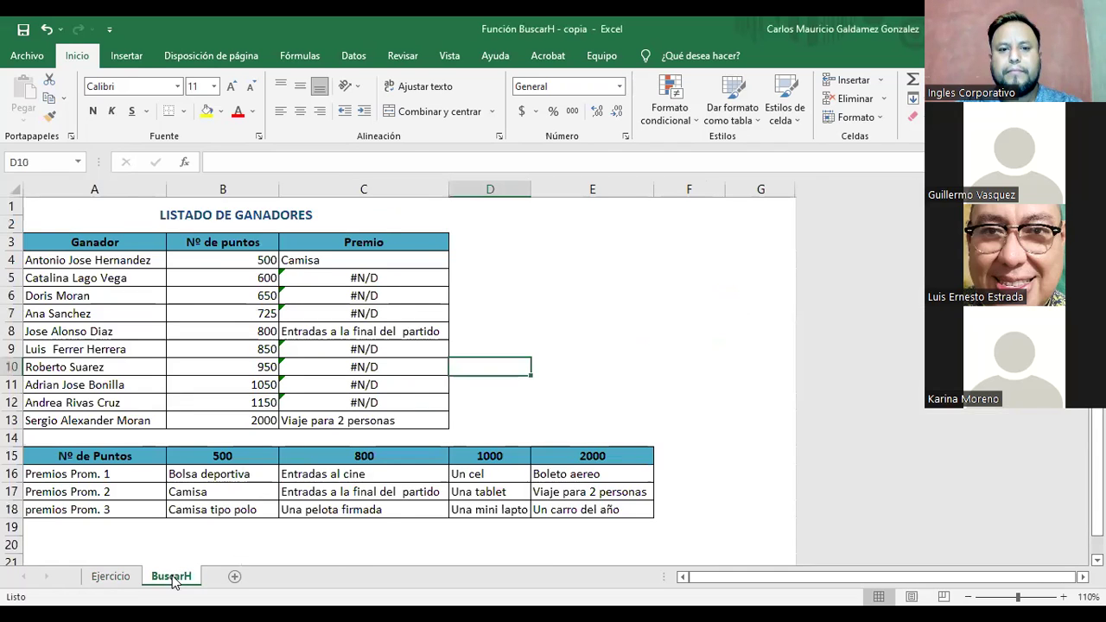
left_click(111, 576)
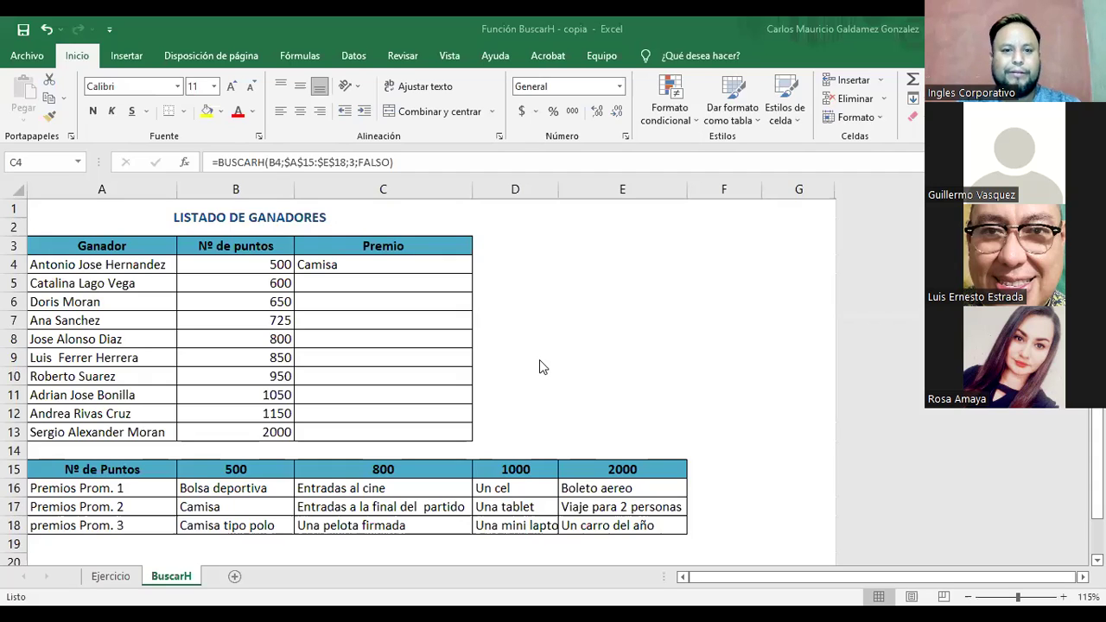
left_click(536, 338)
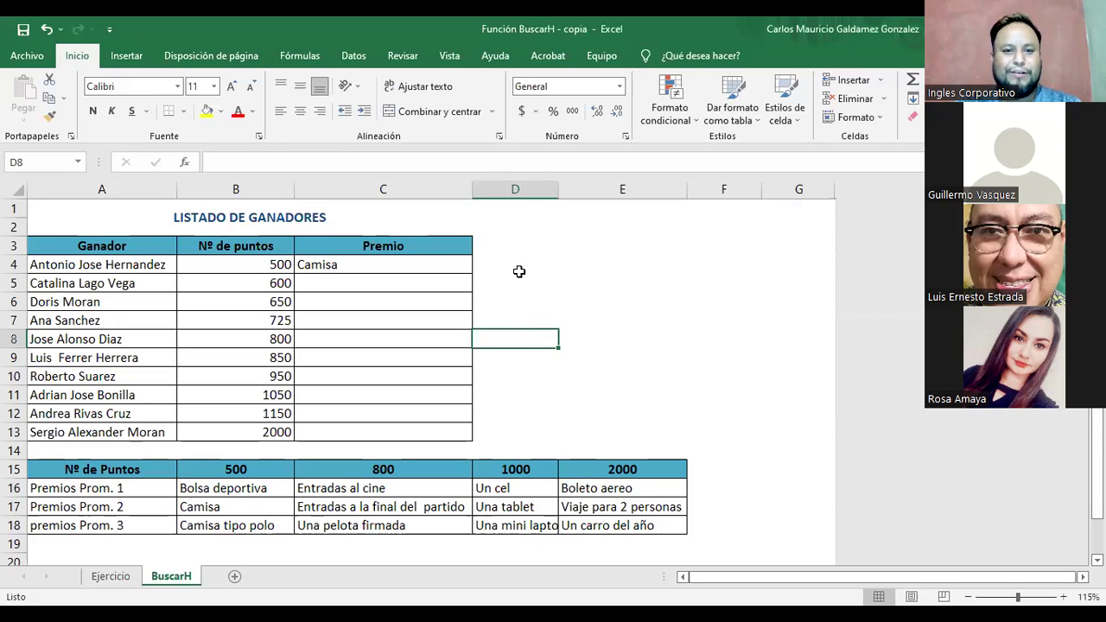
left_click(507, 225)
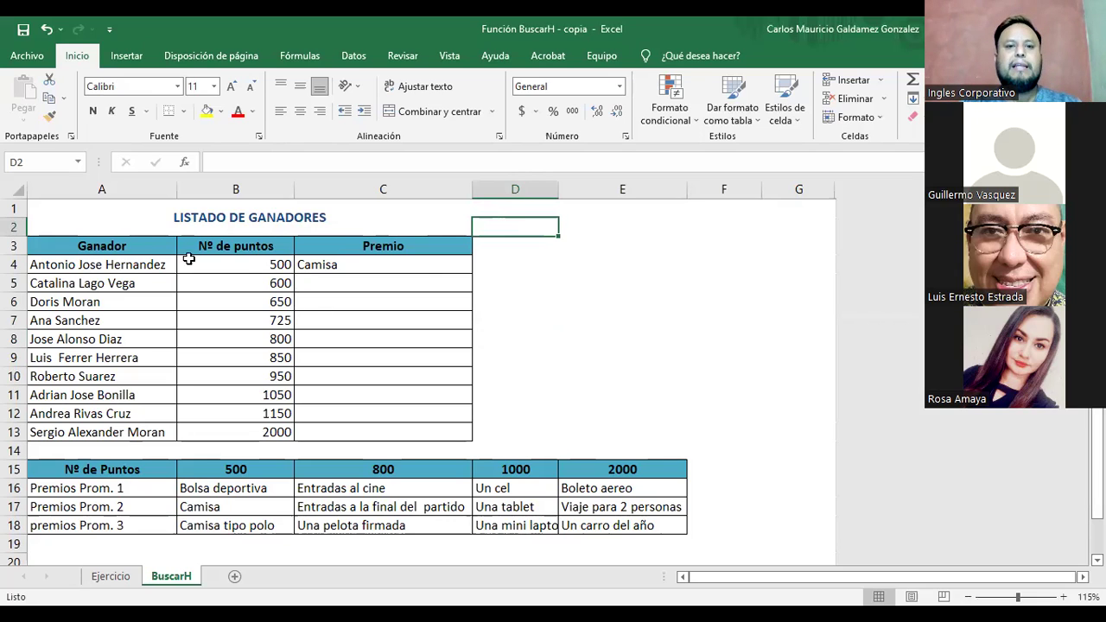
left_click_drag(102, 246, 350, 432)
left_click_drag(89, 469, 629, 529)
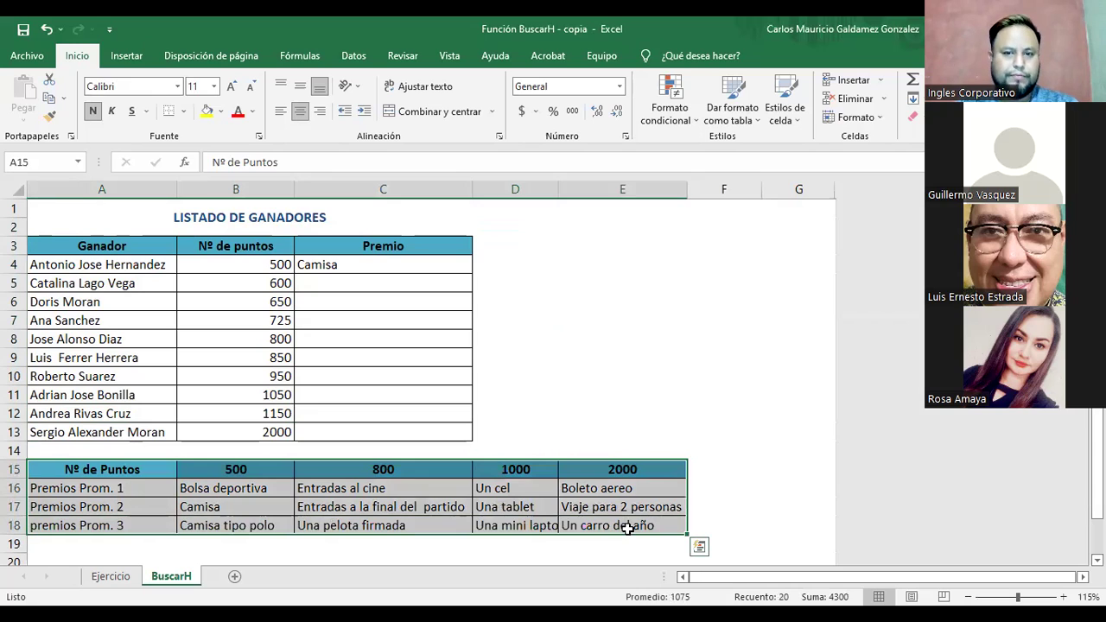
Step: Inspect the BUSCARH formula in C4 and the header row A15:E15 of the prize table it searches
left_click(321, 264)
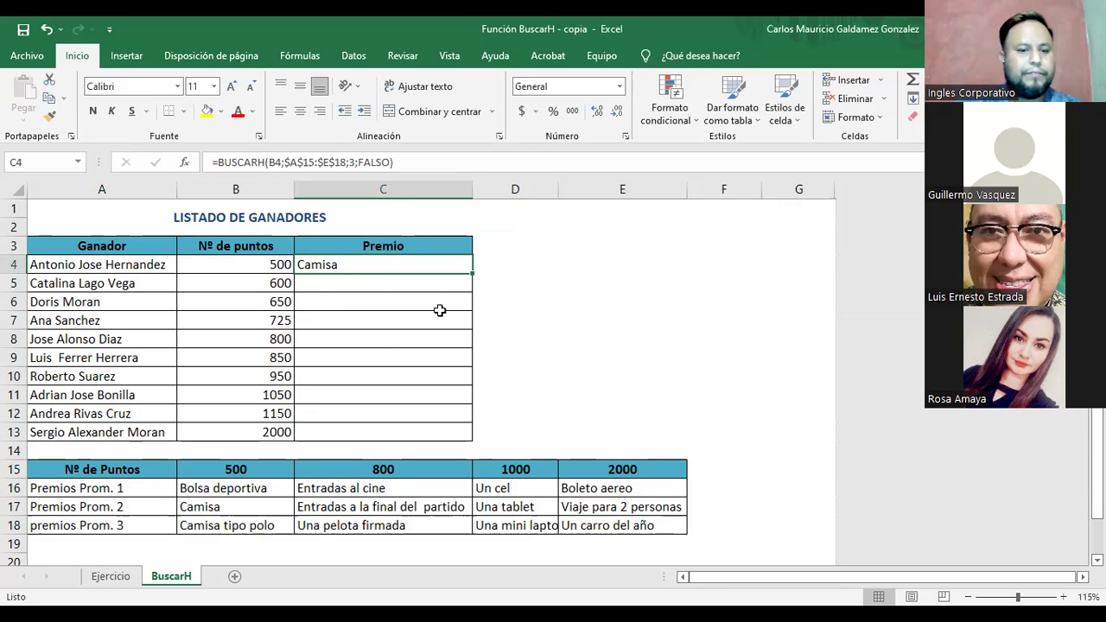
key("F2")
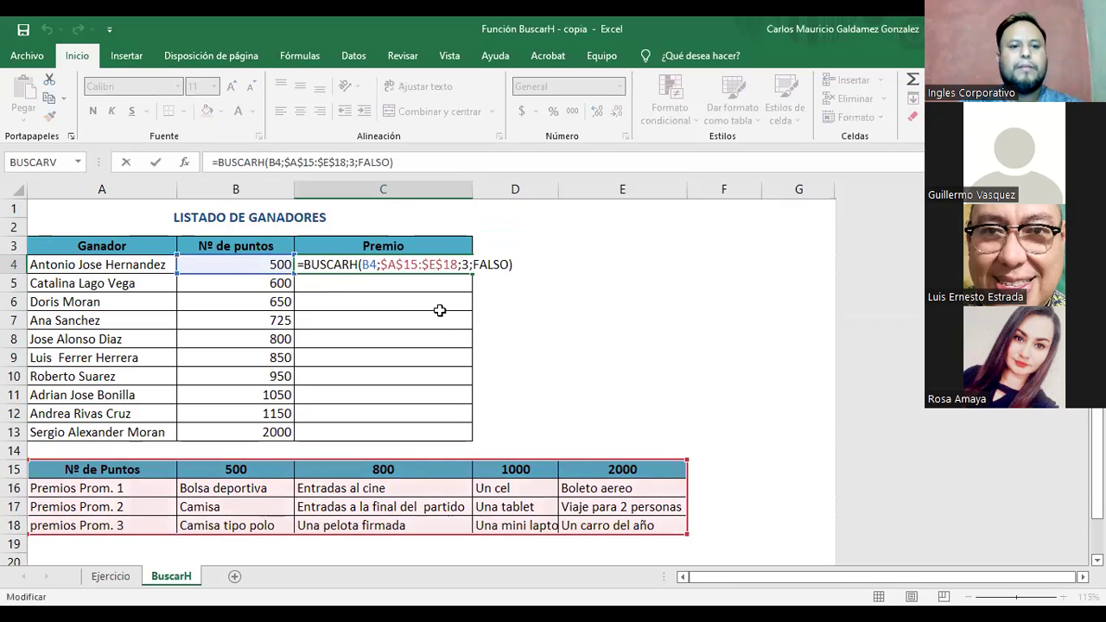
left_click(145, 503)
left_click(78, 468)
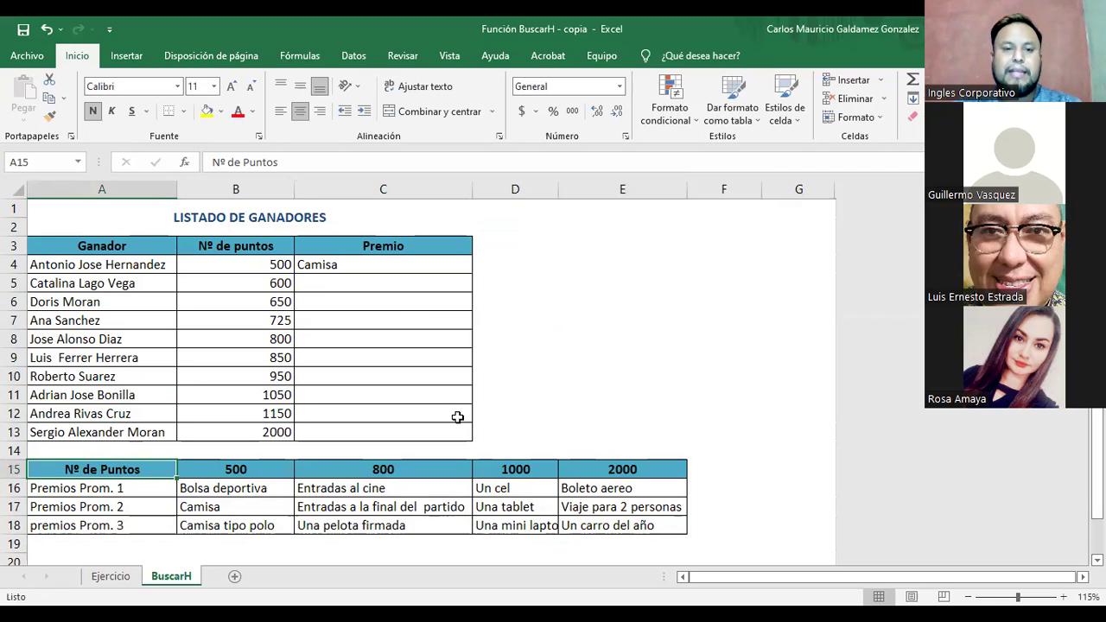
left_click_drag(113, 465, 628, 464)
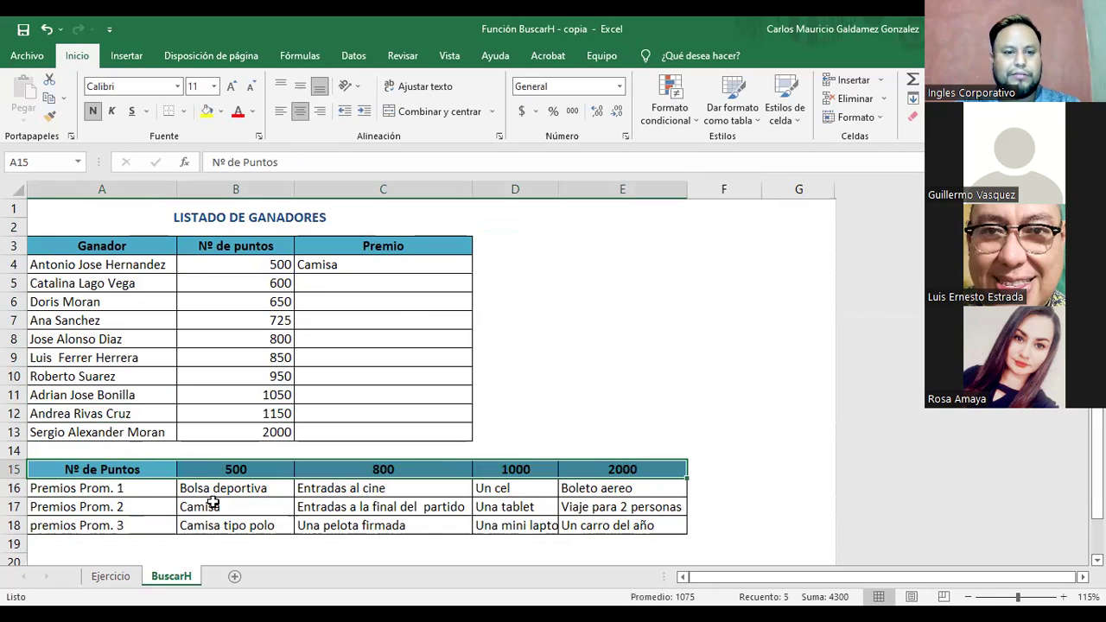
Step: Trace the prize formula in C4 back to the winners' names and points in A4:B13
left_click(343, 265)
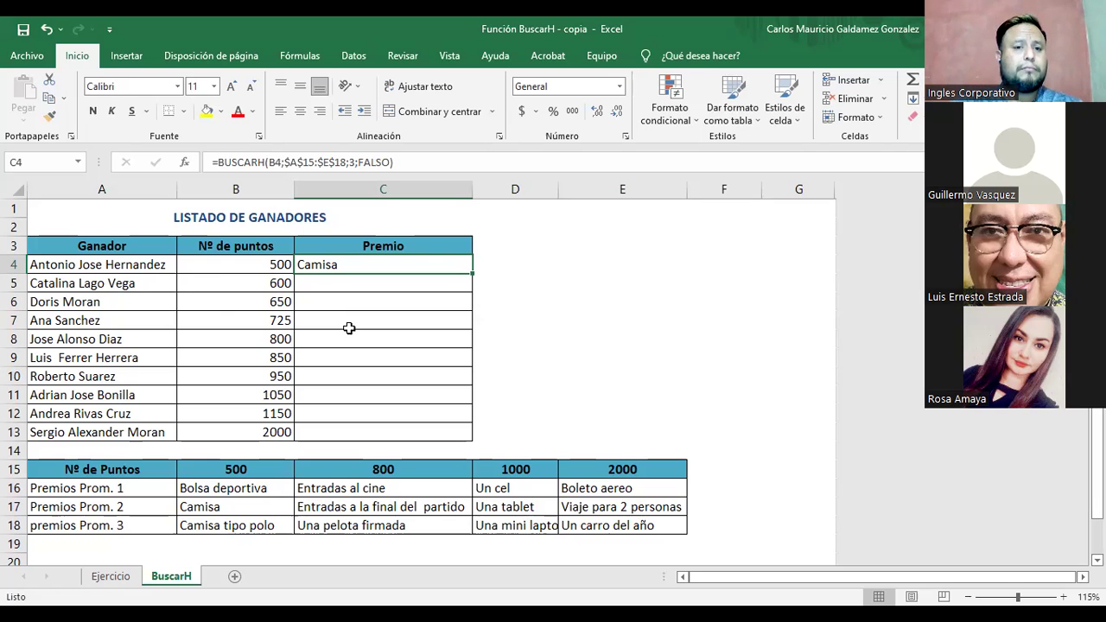
mouse_move(210, 264)
left_mouse_down()
mouse_move(222, 432)
mouse_move(215, 262)
left_mouse_up()
left_click_drag(129, 264, 223, 430)
left_click(230, 265)
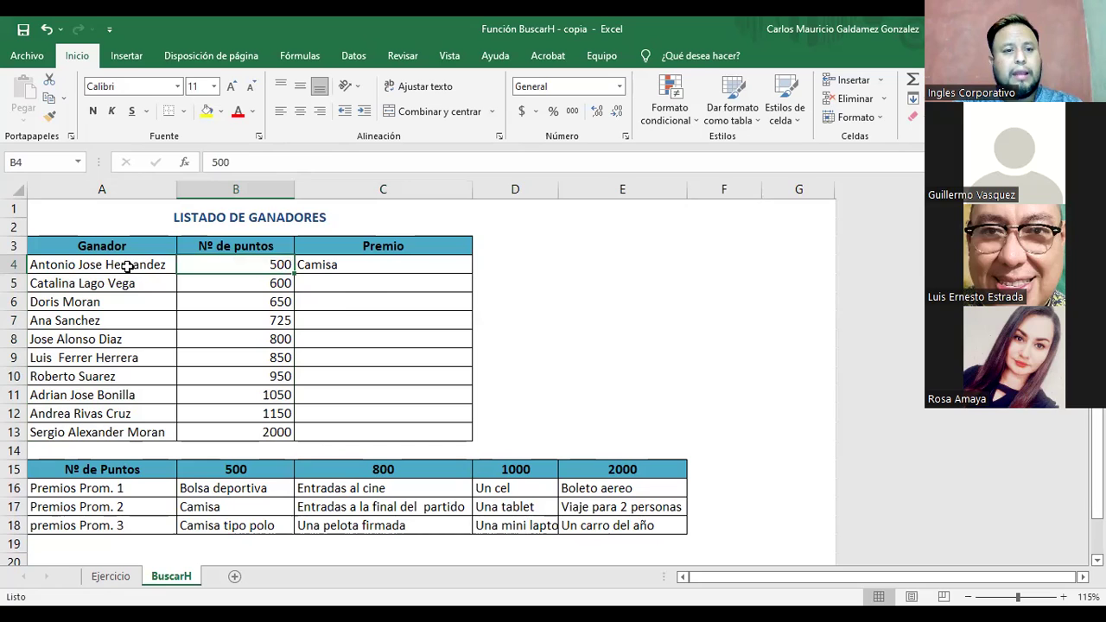
left_click(128, 267)
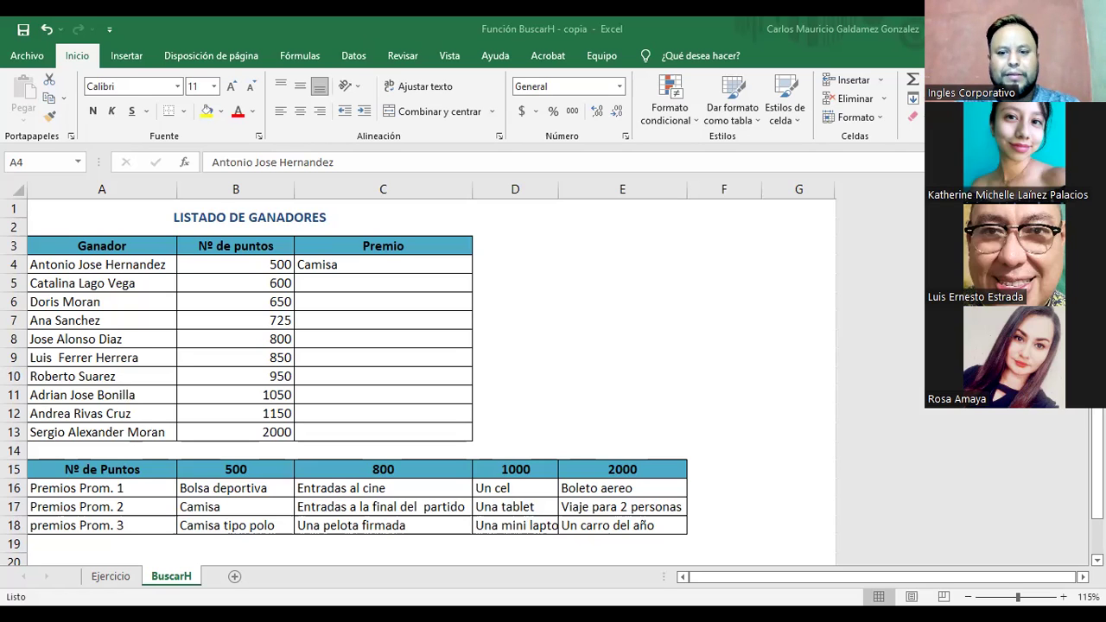
Step: Review the C4 formula's lookup value B4, search matrix $A$15:$E$18 and row index 3
left_click(432, 262)
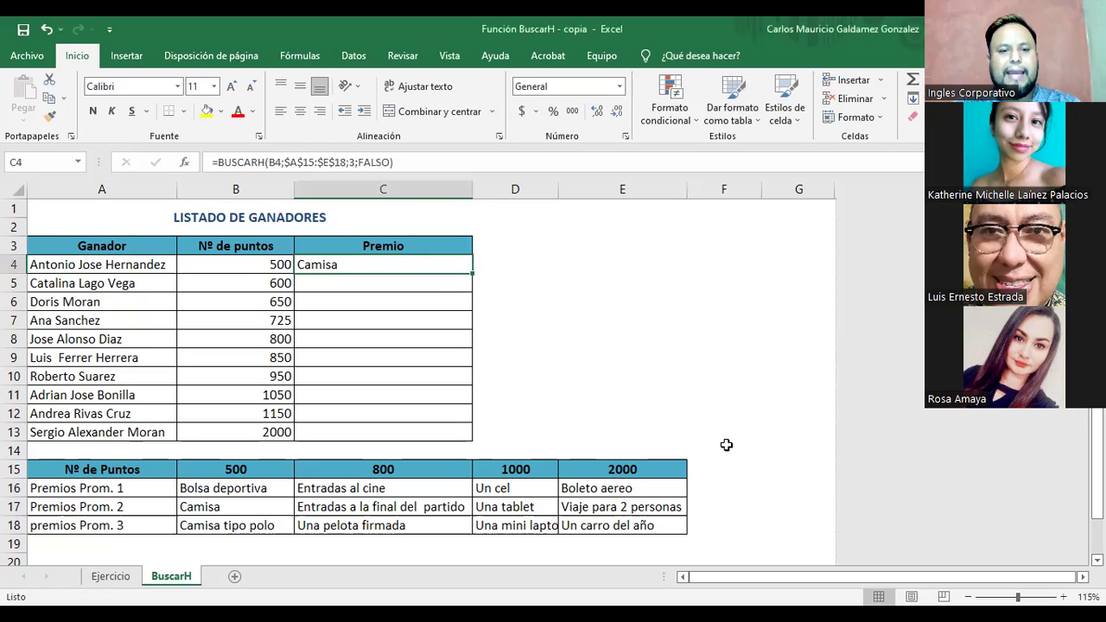
key("F2")
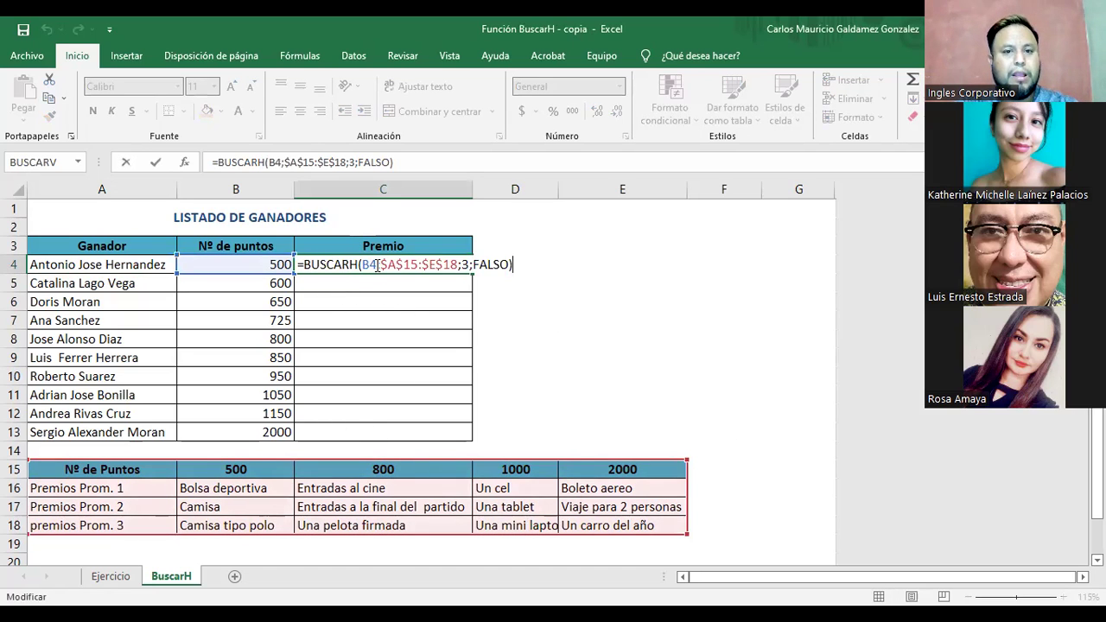
left_click(367, 266)
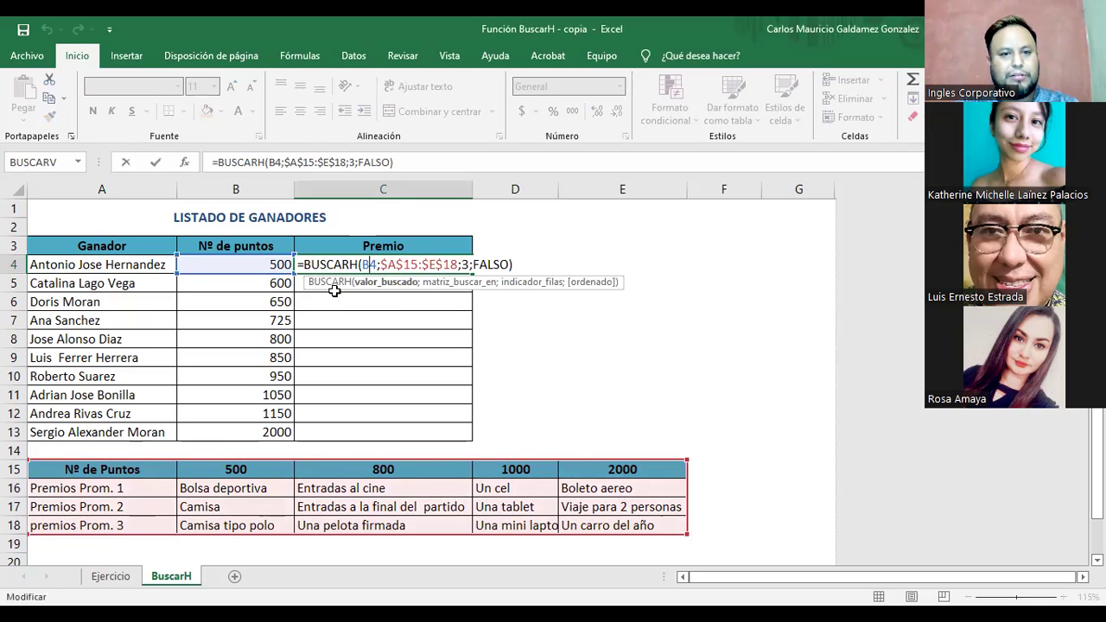
left_click_drag(381, 264, 459, 265)
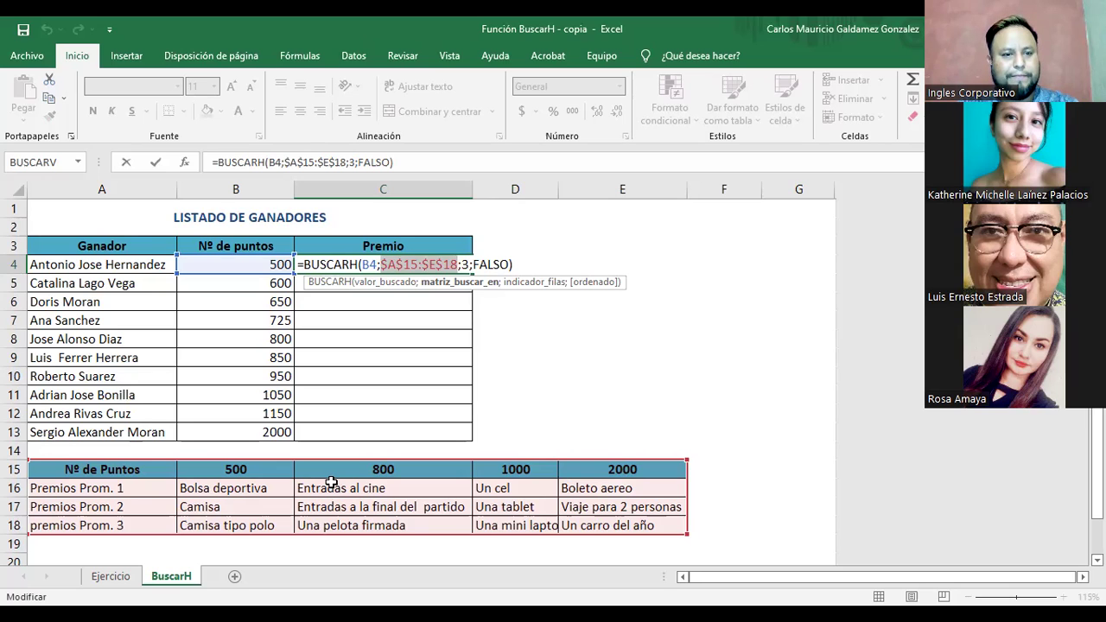
left_click(466, 266)
left_click(466, 266)
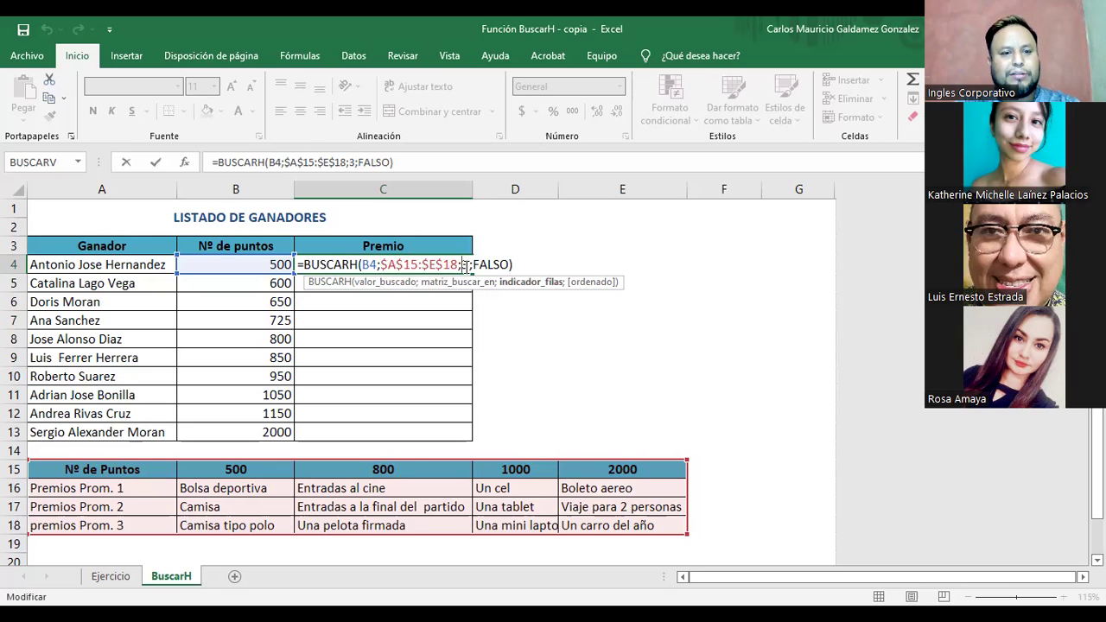
Step: Remove the FALSO argument from the BUSCARH formula in C4 and enter the shortened formula
double_click(482, 265)
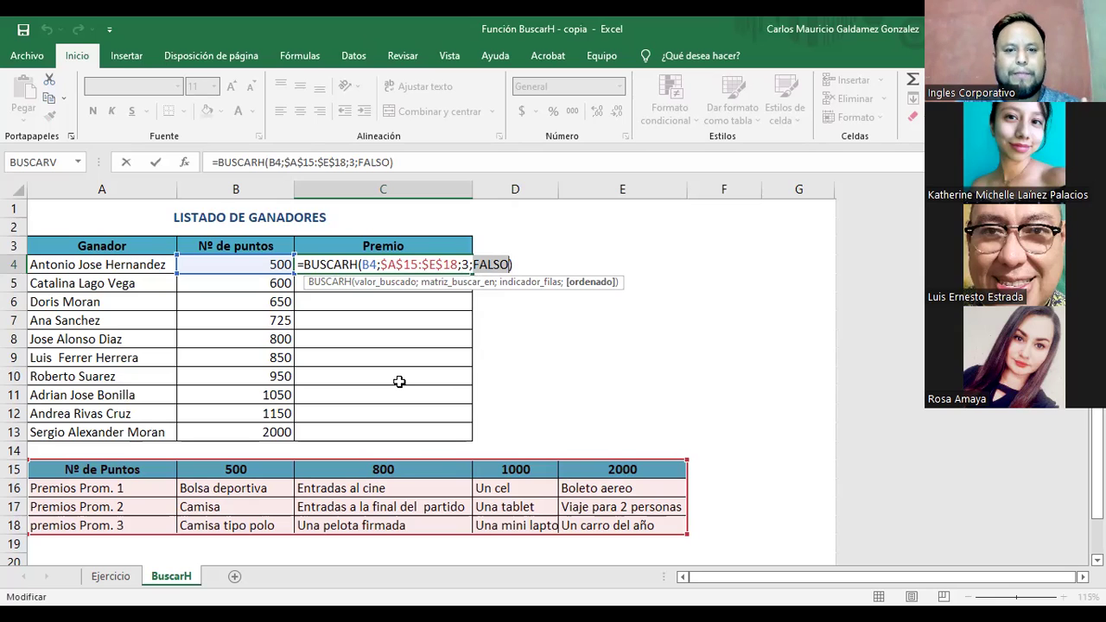
key("Delete")
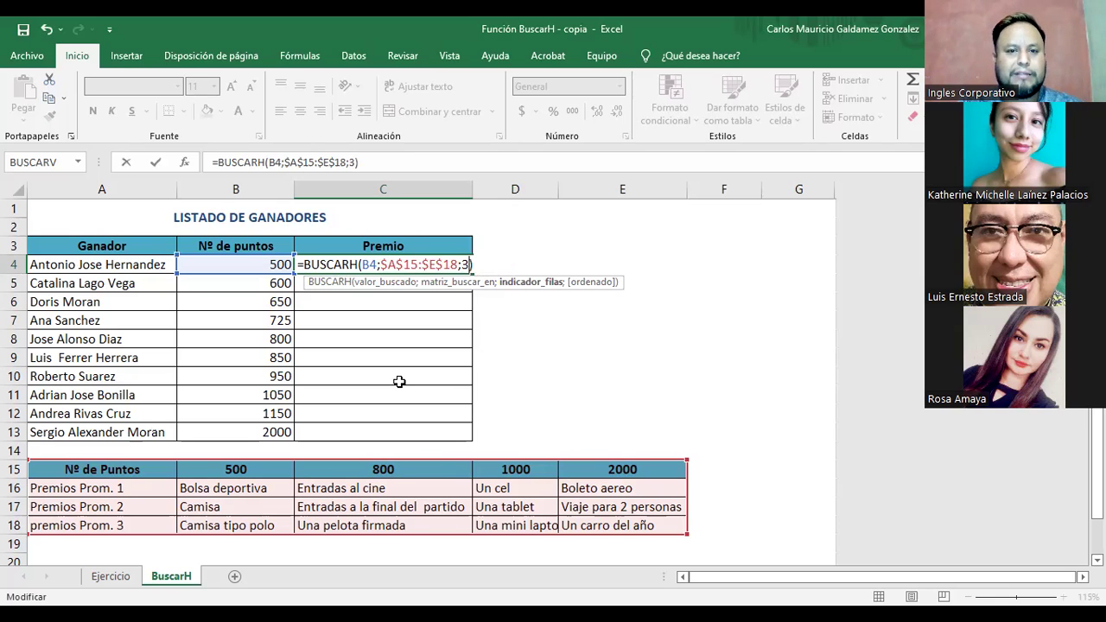
key("Return")
key("Return")
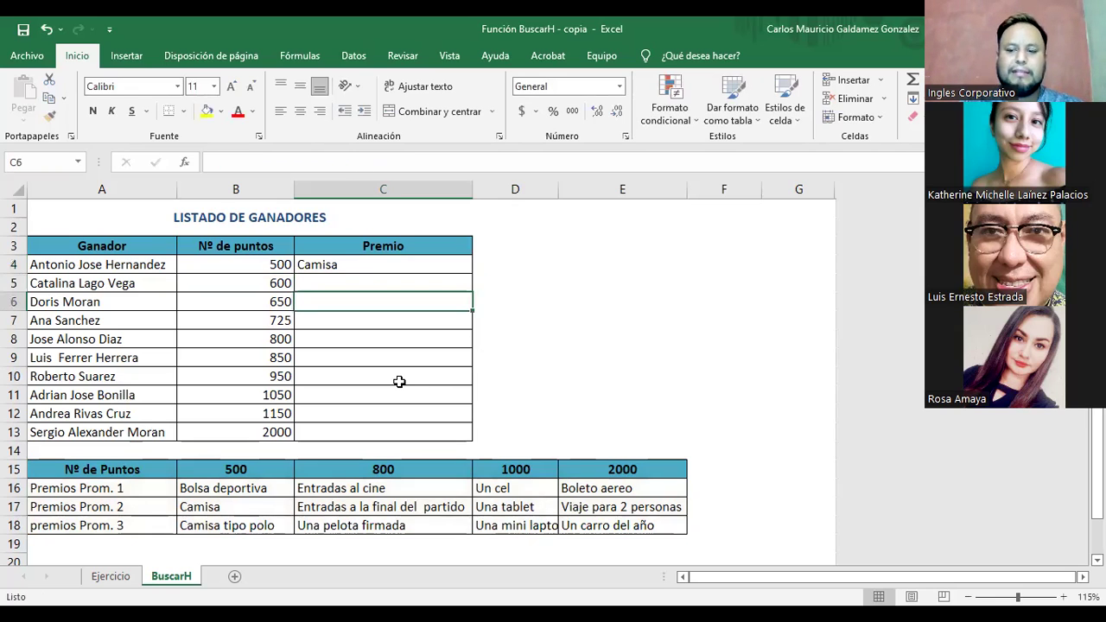
key("Up")
key("Up")
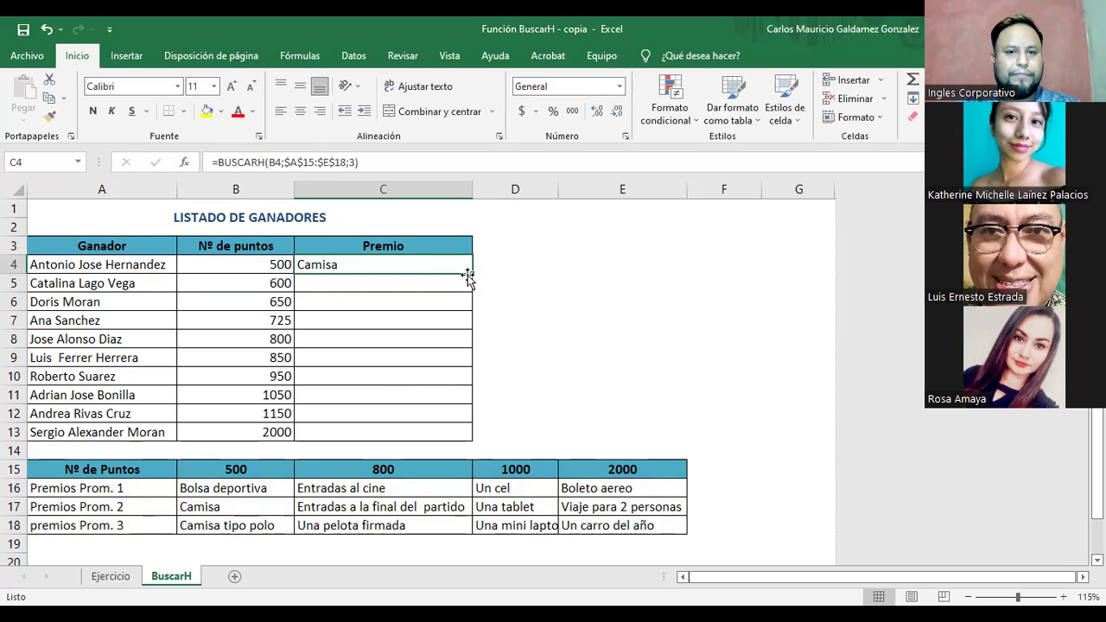
Step: Fill the approximate-match formula from C4 down to C13, and undo the fill
left_click(475, 276)
left_click(467, 272)
left_click_drag(474, 277, 443, 433)
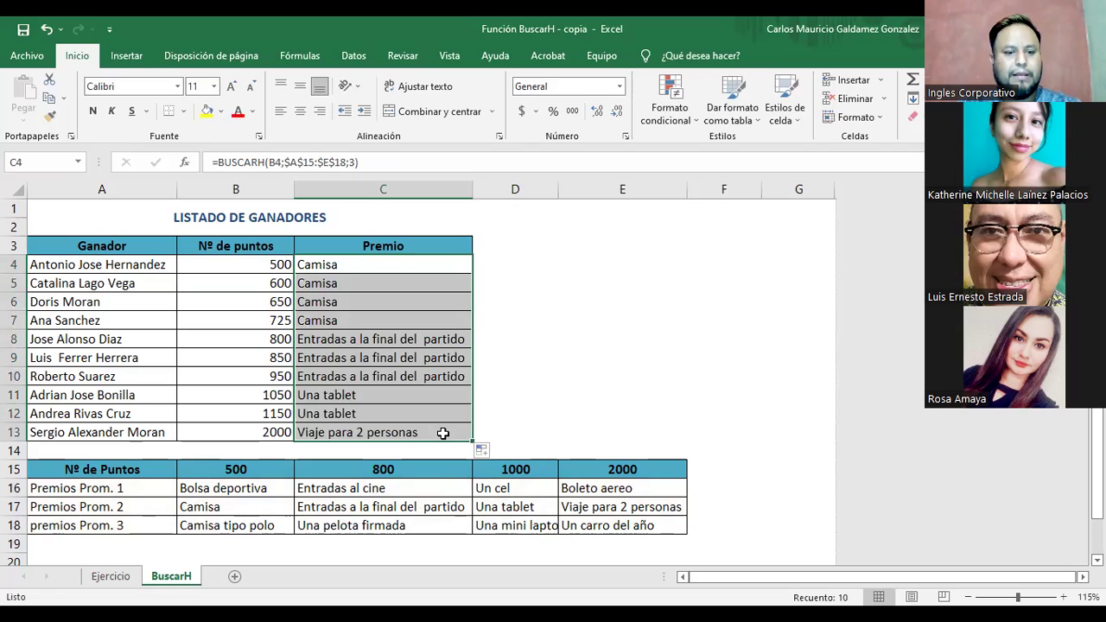
key("ctrl+z")
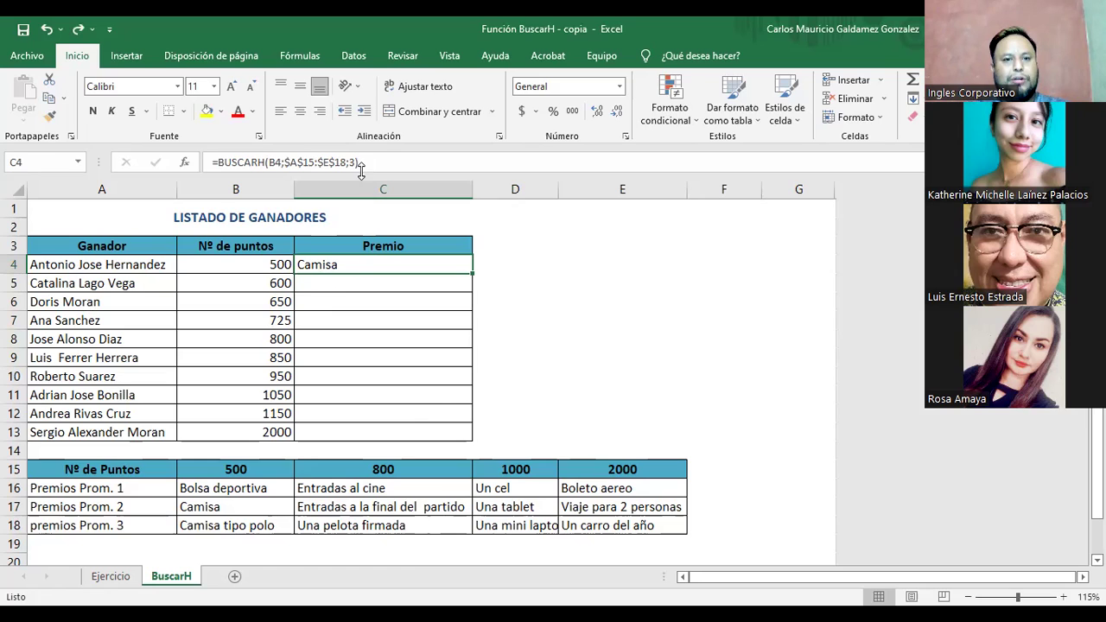
Step: Add FALSO as the last argument of C4's BUSCARH formula for an exact match, and enter it
left_click(363, 165)
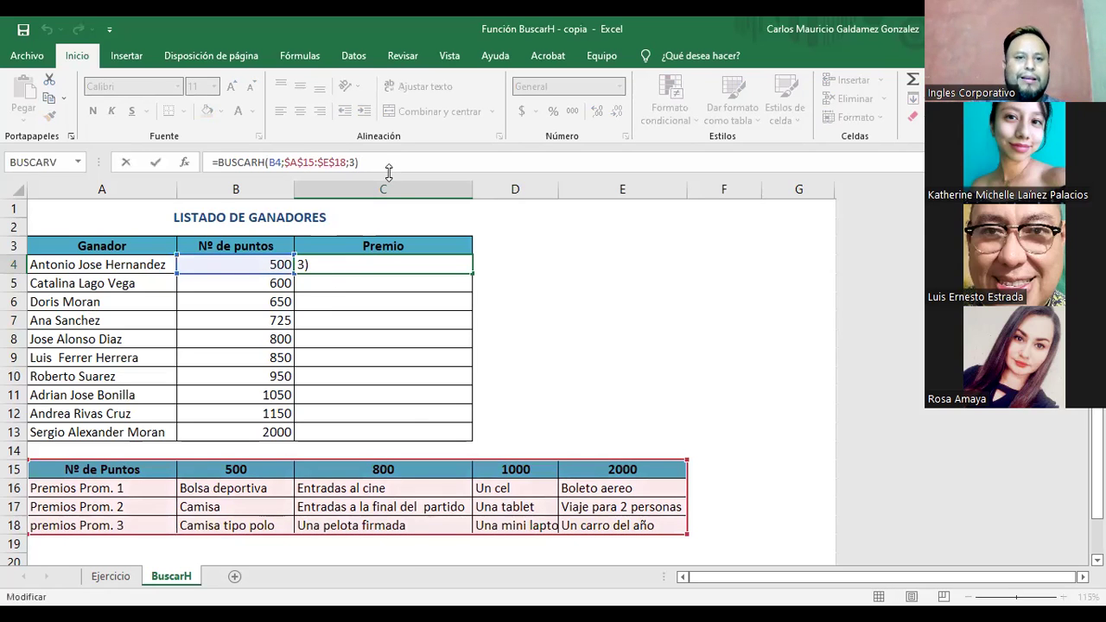
type(";FALSO")
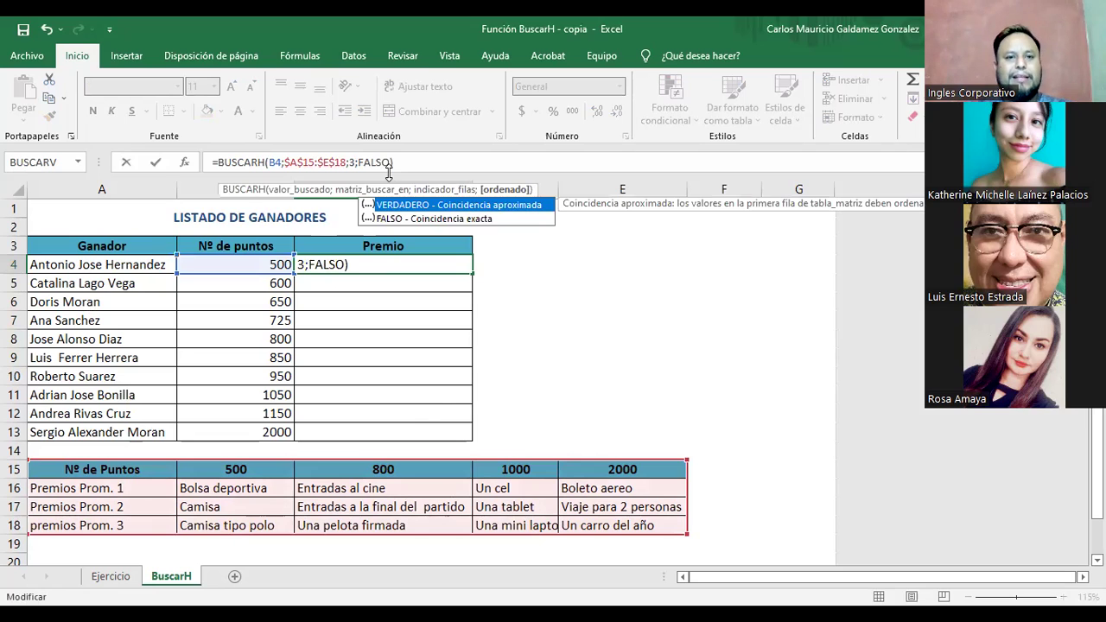
key("Escape")
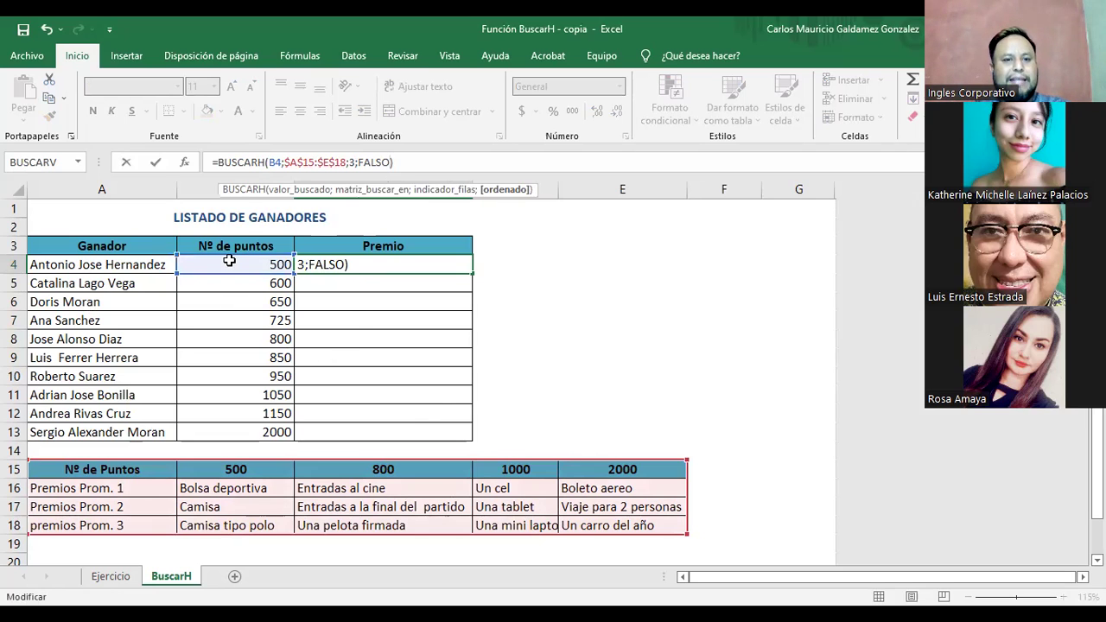
key("ctrl+Return")
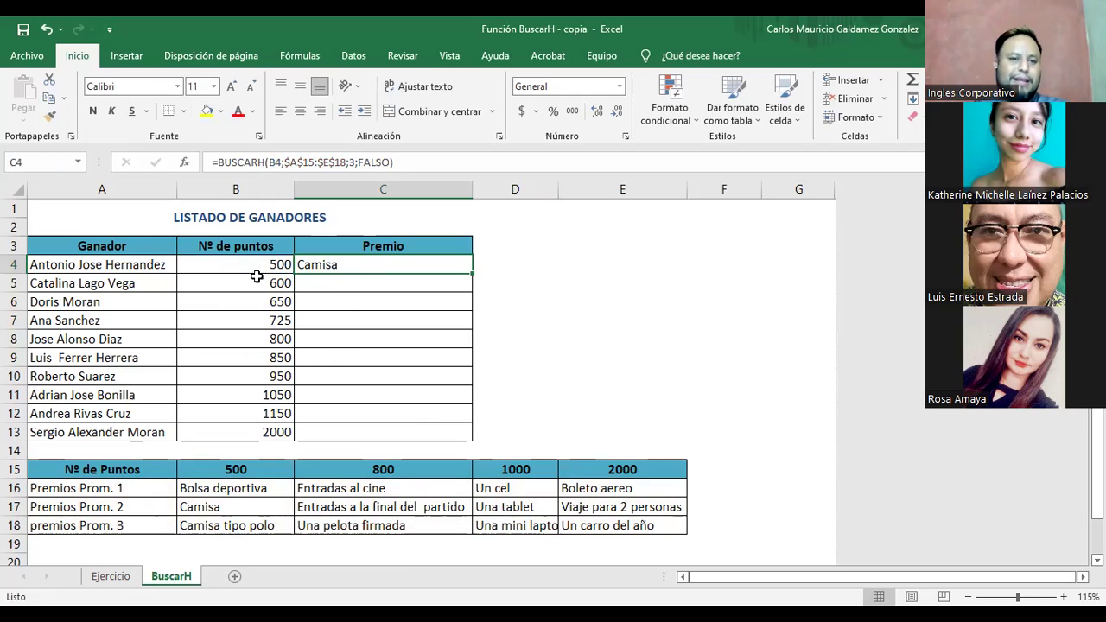
Step: Compare the first winner's points in B4 with each point threshold in B15:E15
left_click(242, 261)
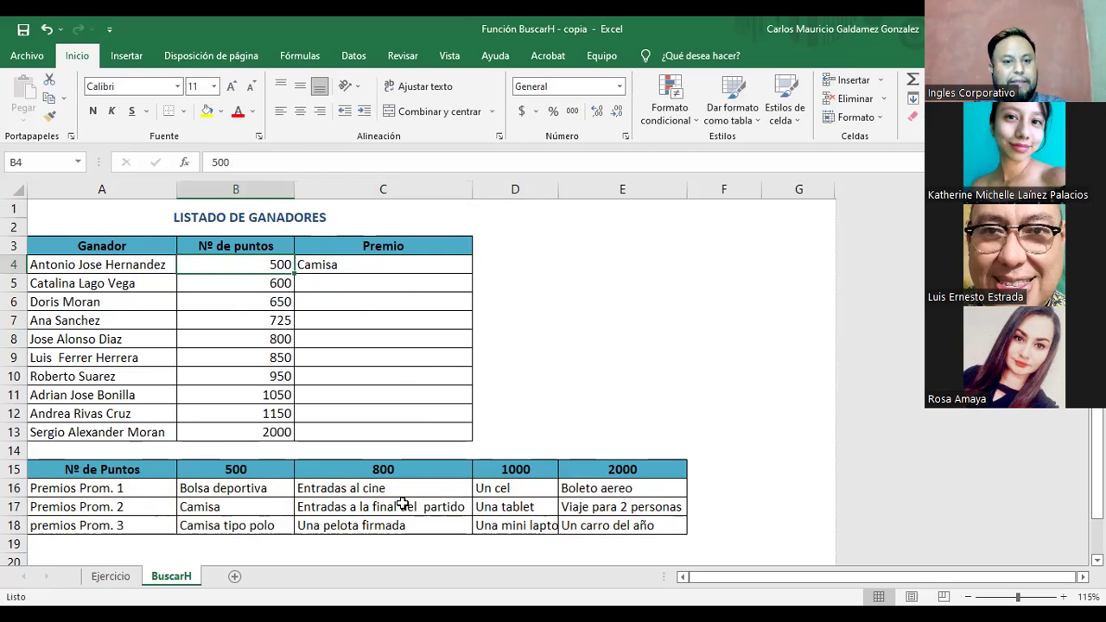
left_click(233, 468)
left_click(428, 469)
left_click(519, 469)
left_click(587, 466)
left_click(490, 476)
left_click(410, 467)
left_click(205, 475)
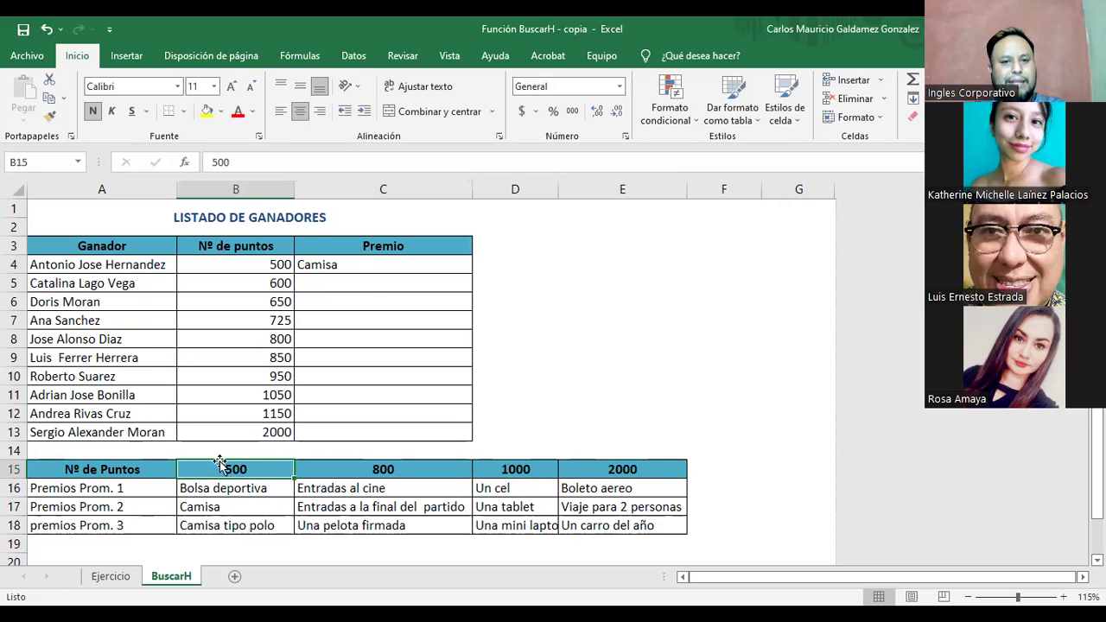
Step: Fill the exact-match formula from C4 down to C13 and check the point thresholds in B15:E15
left_click(362, 261)
left_click_drag(472, 274, 460, 442)
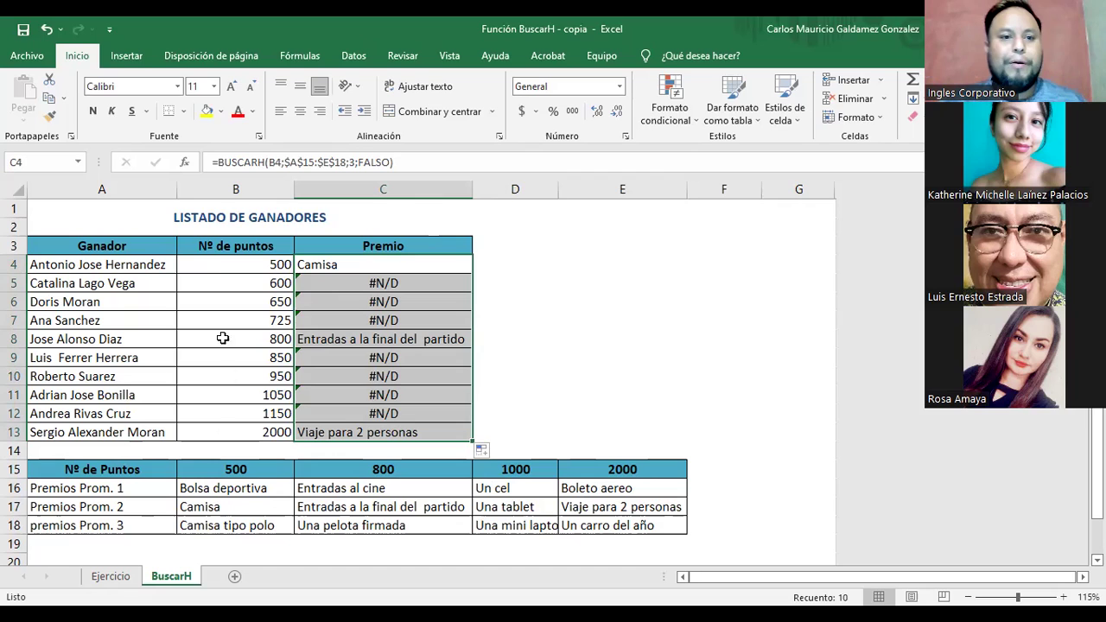
left_click(235, 472)
left_click(372, 473)
left_click(516, 468)
left_click(619, 470)
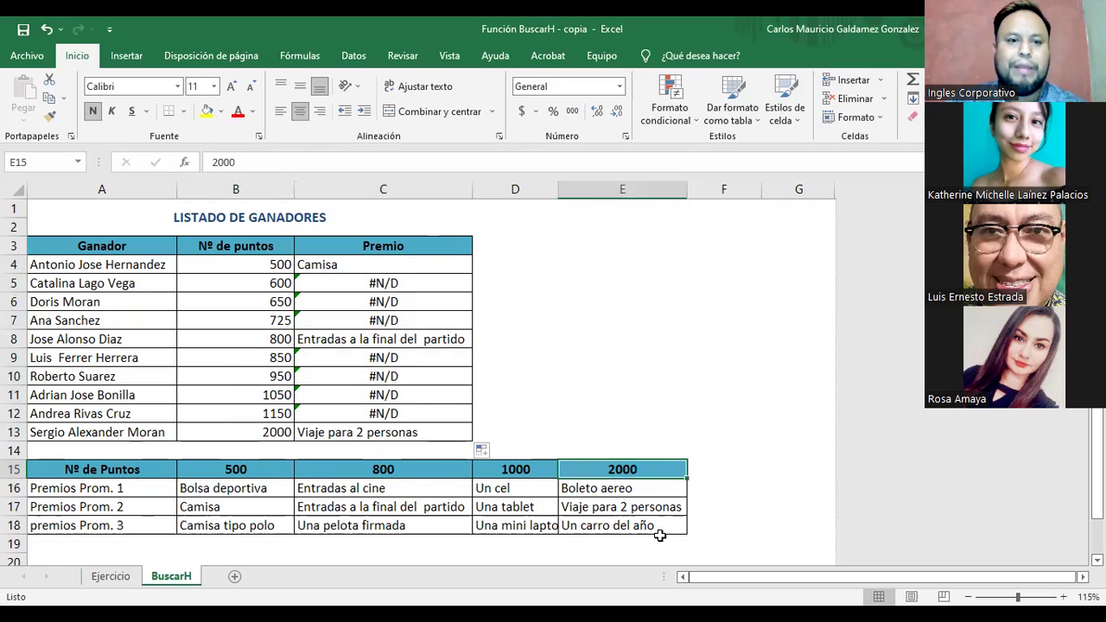
Step: Compare the winners' points in column B with the exact-match results in C4:C13 and the thresholds in B15:E15
left_click(245, 266)
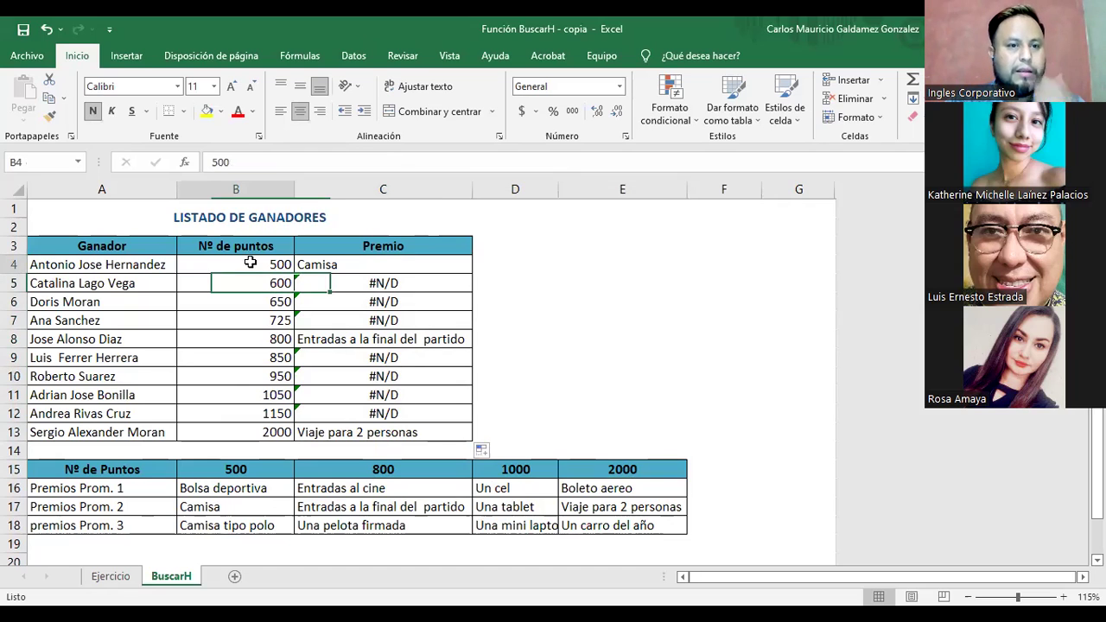
left_click_drag(351, 266, 351, 266)
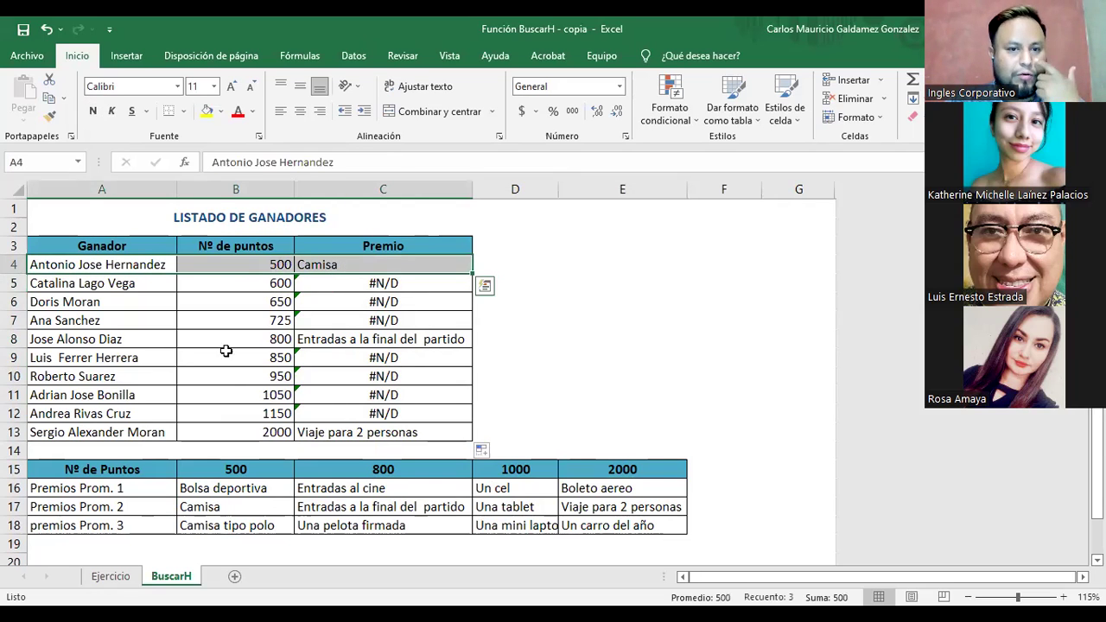
left_click_drag(135, 283, 246, 278)
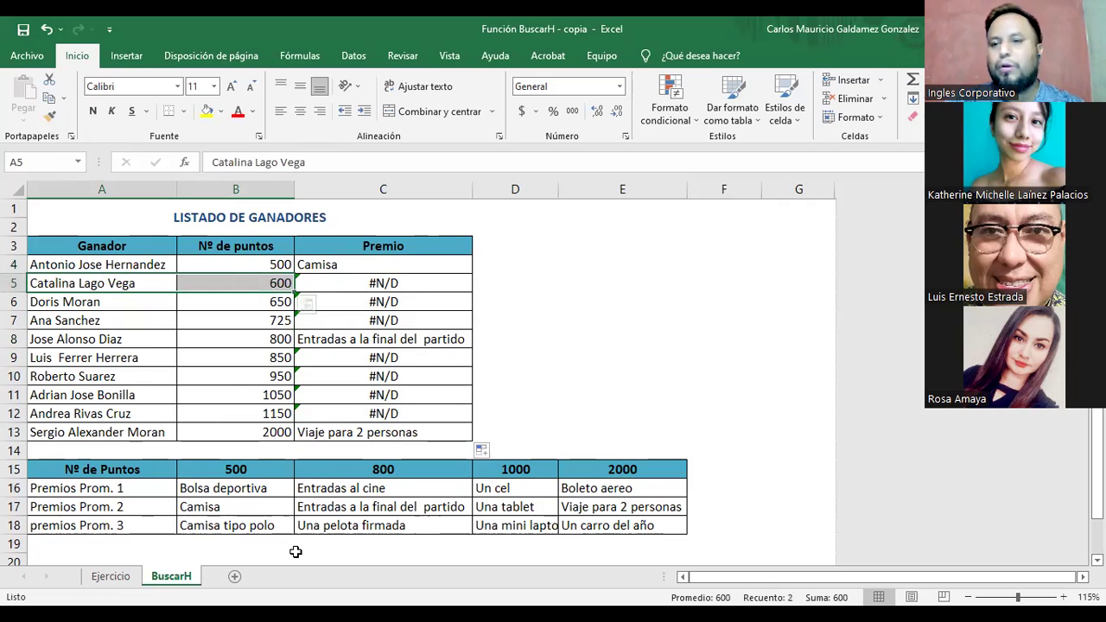
left_click_drag(62, 302, 251, 302)
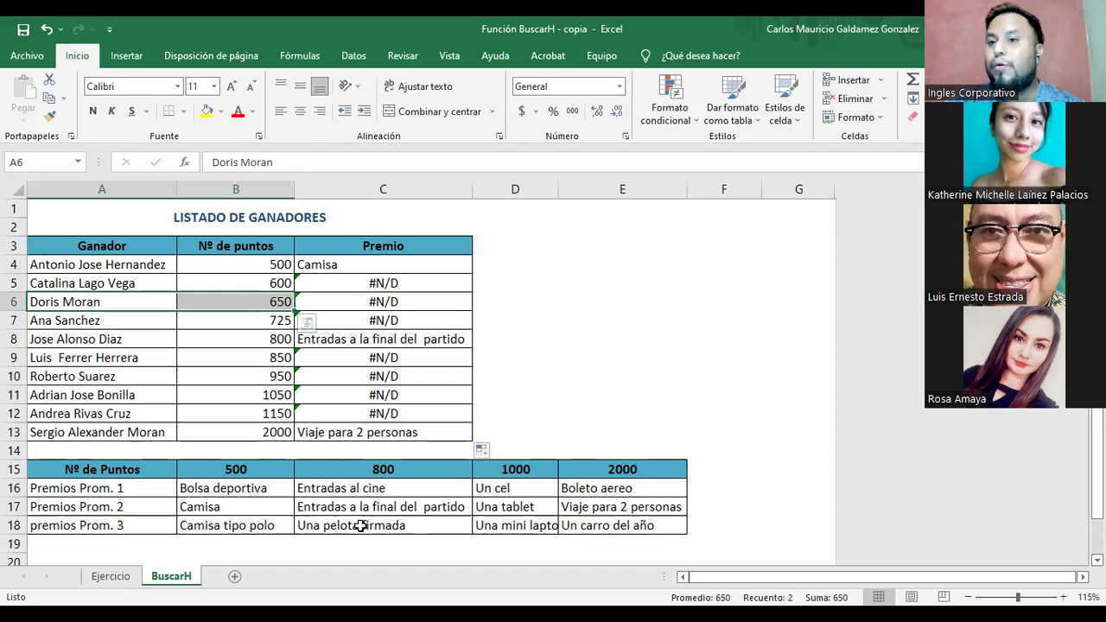
left_click_drag(86, 318, 213, 325)
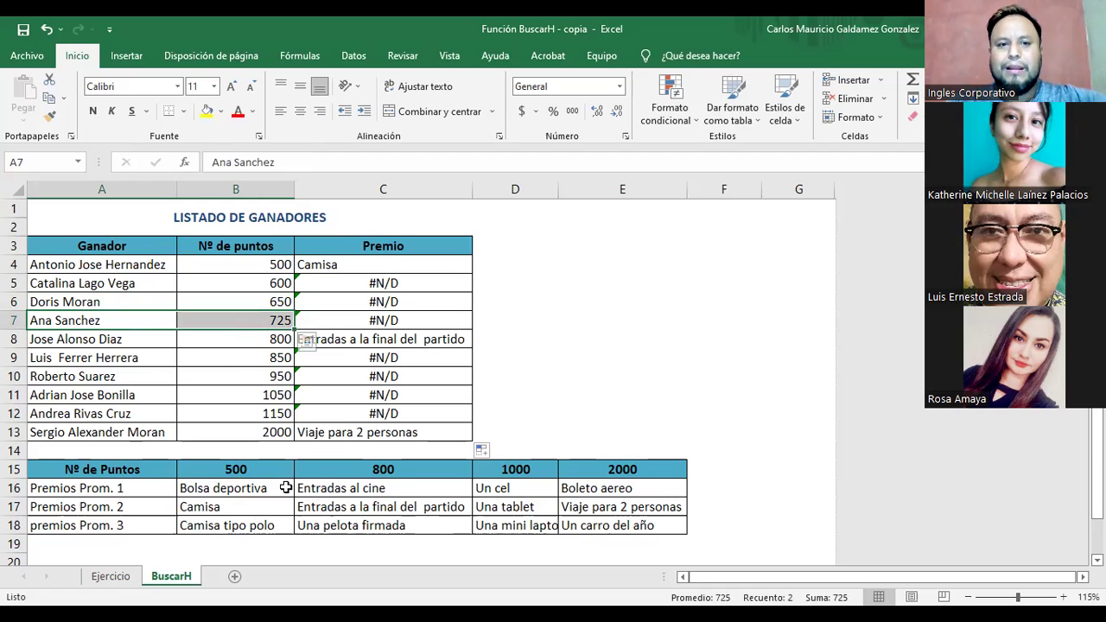
left_click(403, 282)
left_click_drag(407, 306, 411, 408)
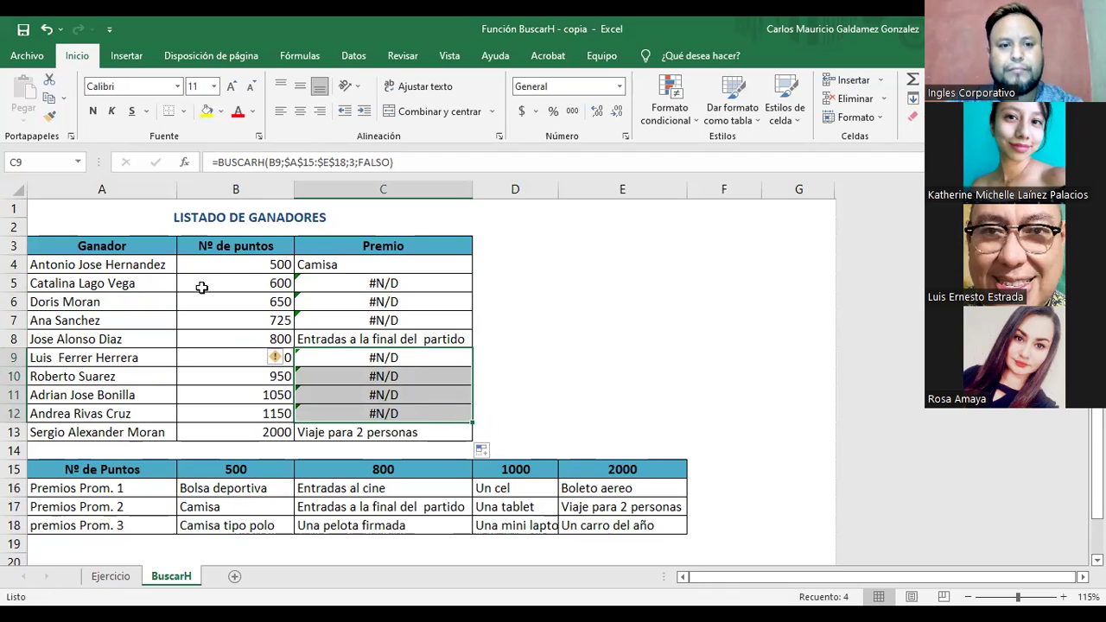
left_click(219, 337)
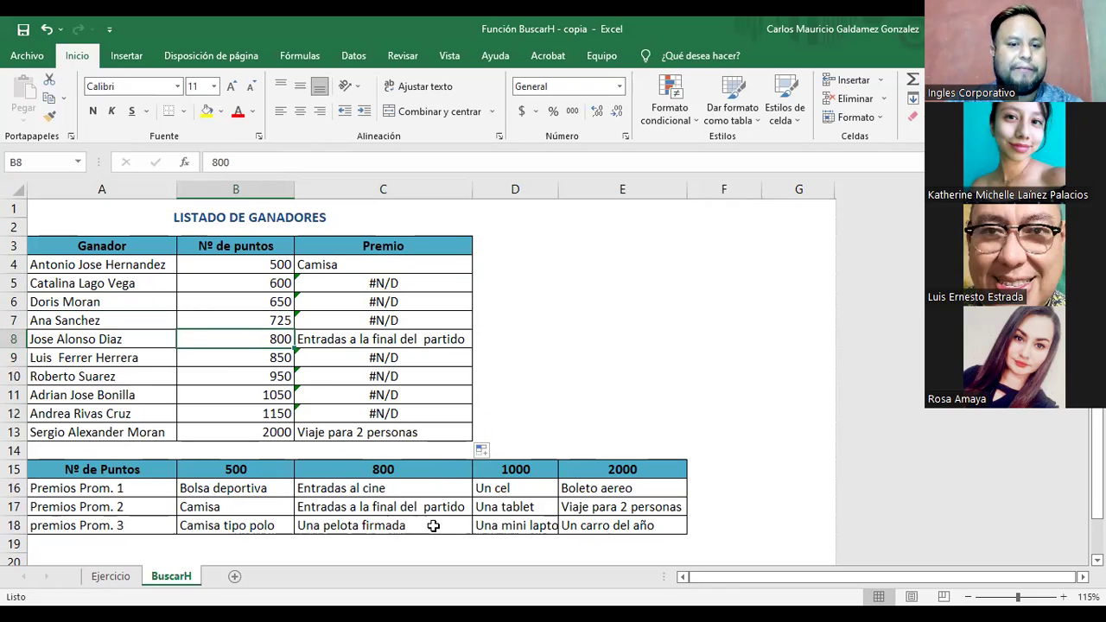
left_click(454, 338)
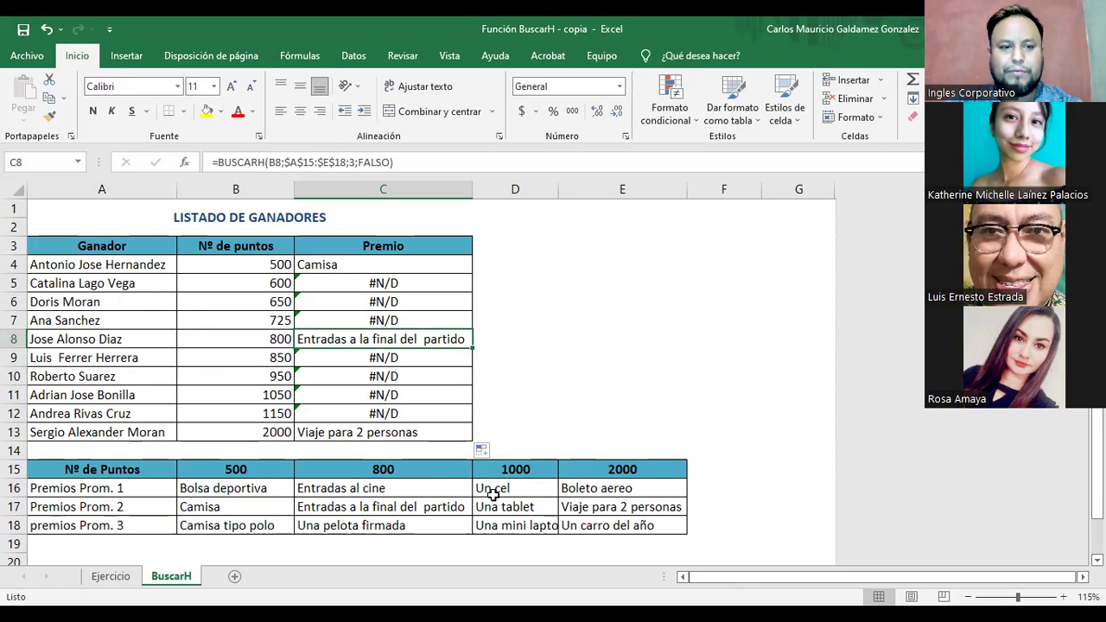
left_click(243, 435)
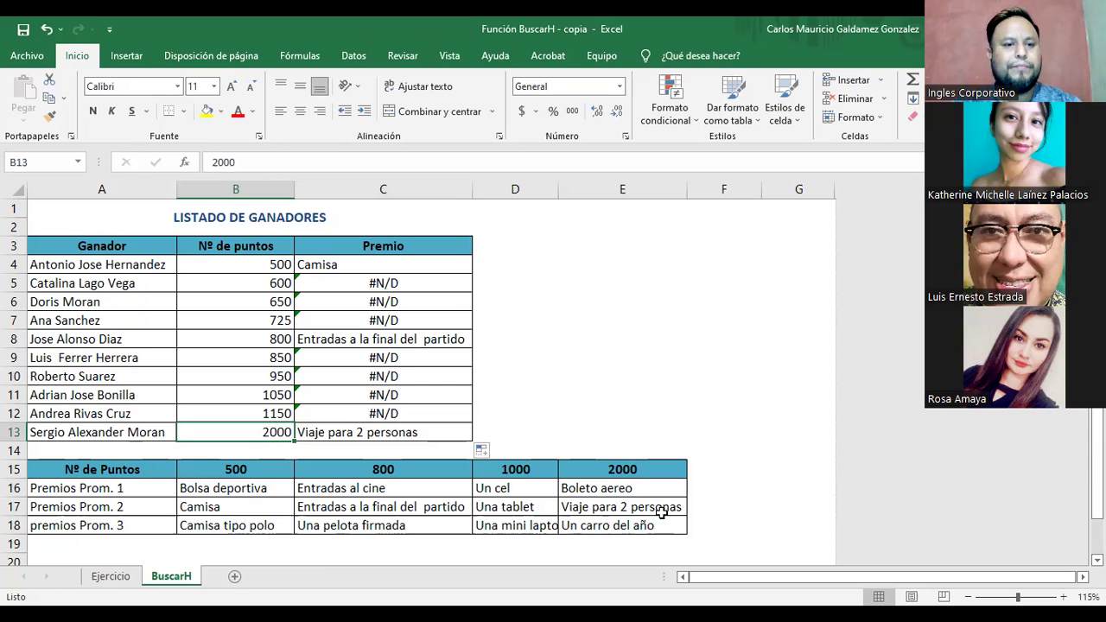
Step: Change the last argument of C12's BUSCARH formula to VERDADERO for an approximate match, and enter it
left_click(305, 415)
double_click(439, 413)
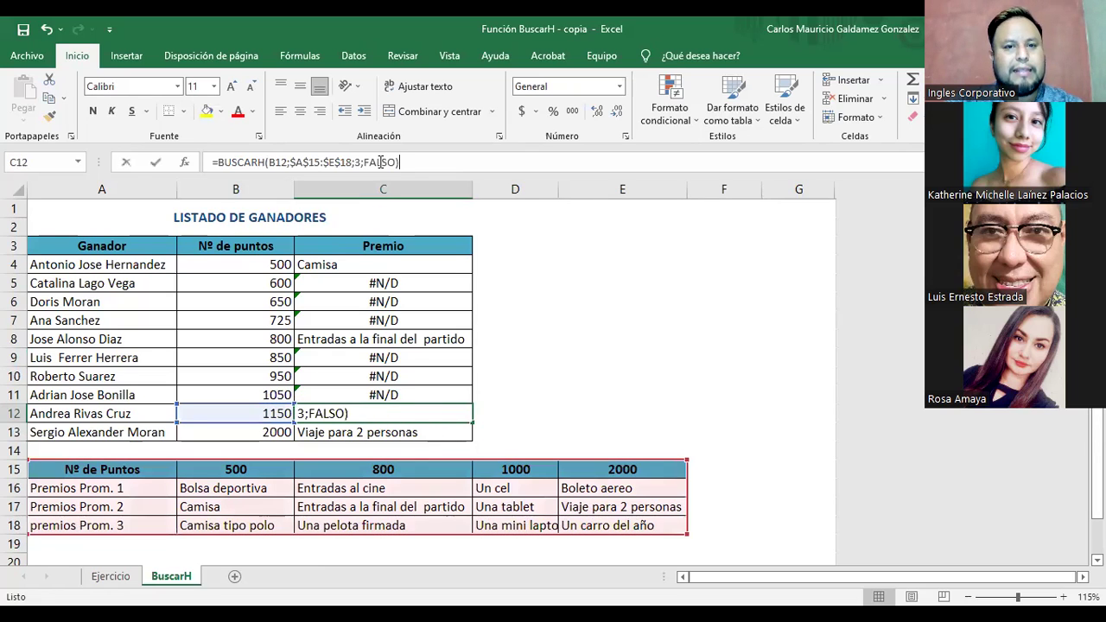
key("Left")
key("ctrl+shift+Left")
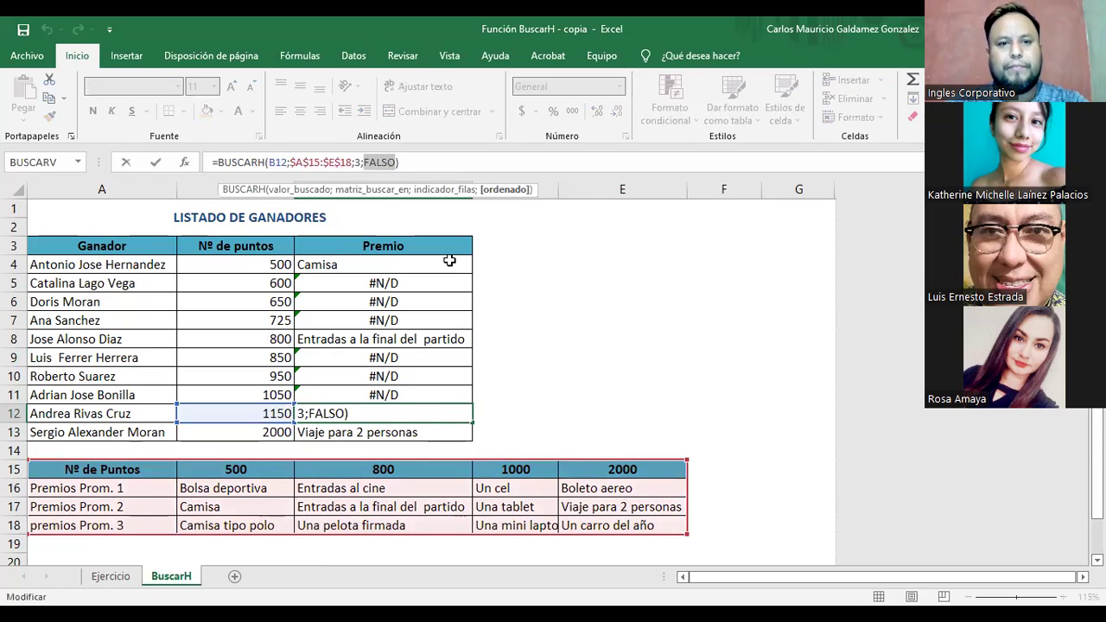
type("VERDADERO")
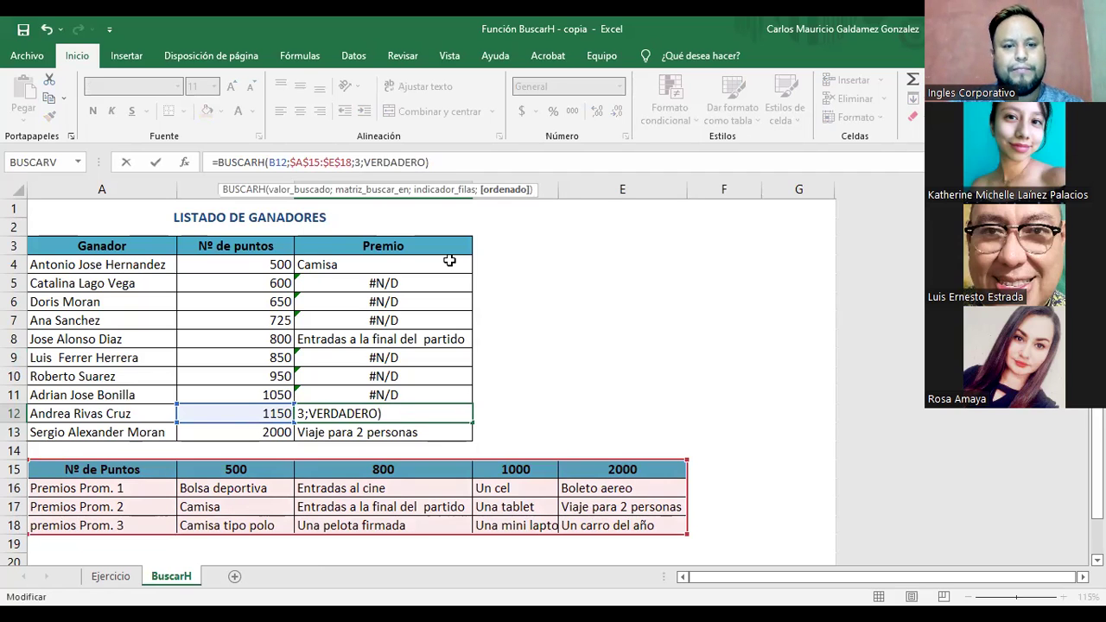
key("ctrl+Return")
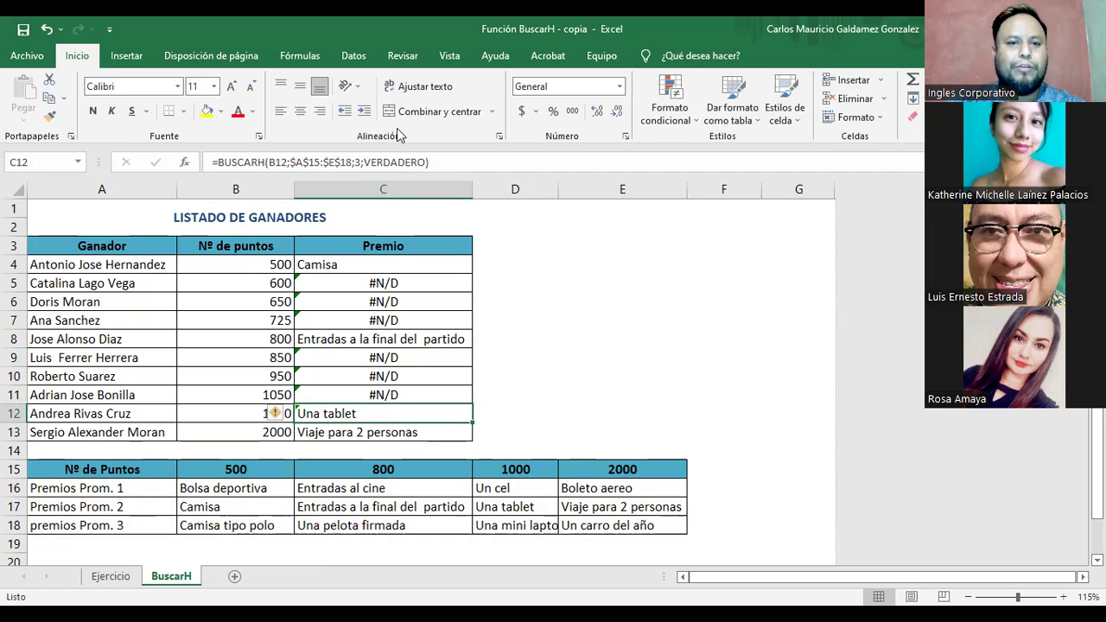
Step: Remove the optional last argument from C12's BUSCARH formula so it reads =BUSCARH(B12;$A$15:$E$18;3), and reselect C12
left_click(416, 161)
double_click(415, 161)
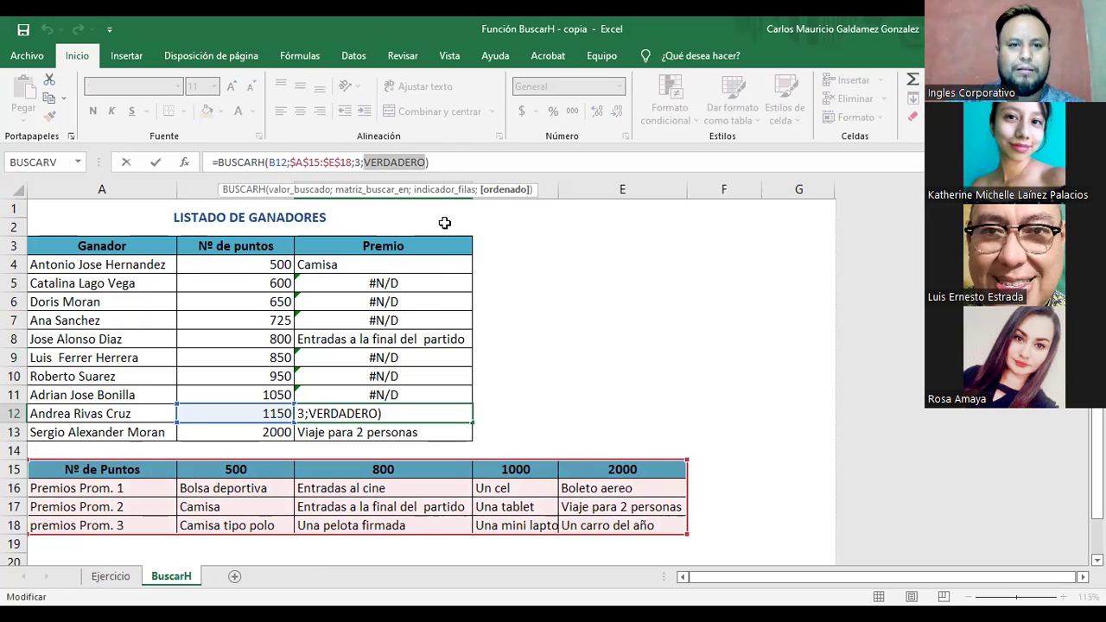
key("Return")
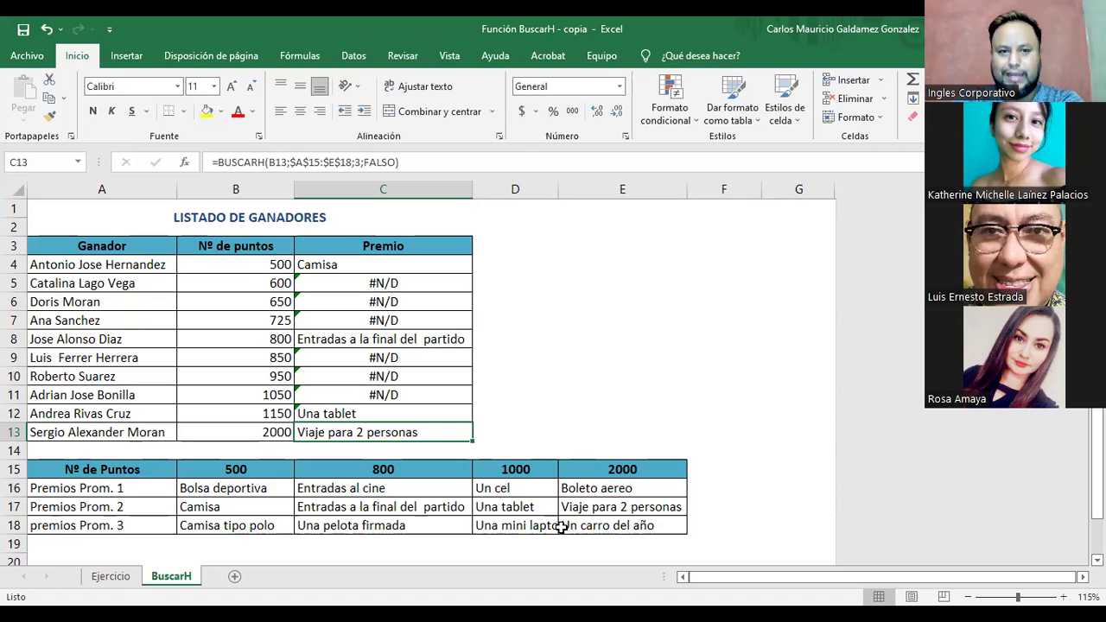
key("Up")
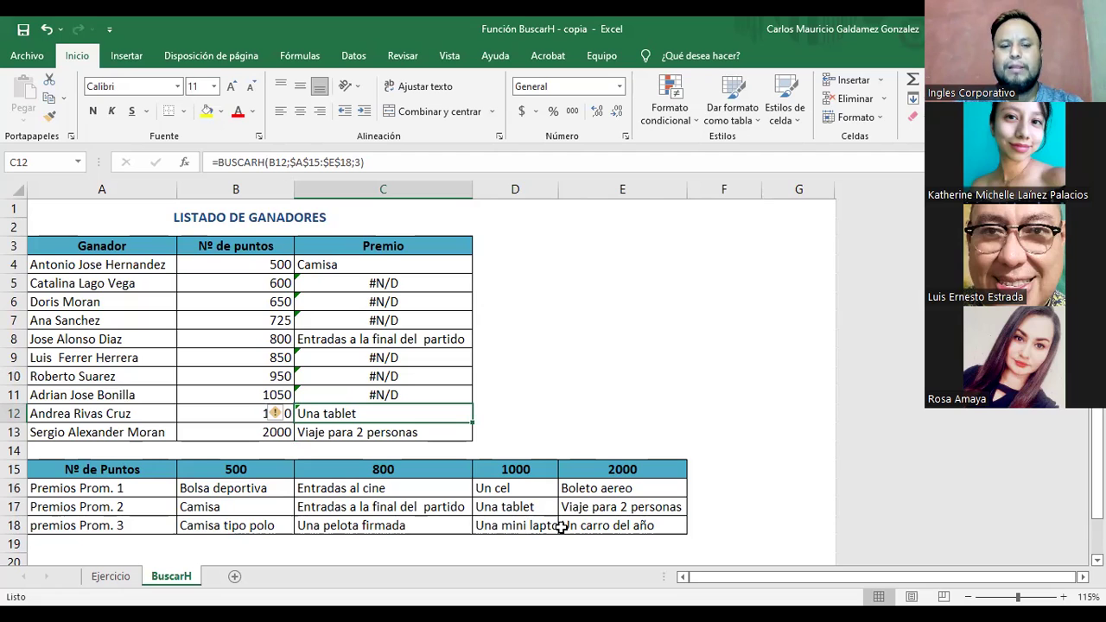
Step: Test the approximate match in C12 by setting the points in B12 to 1950 and to 2100
left_click(216, 420)
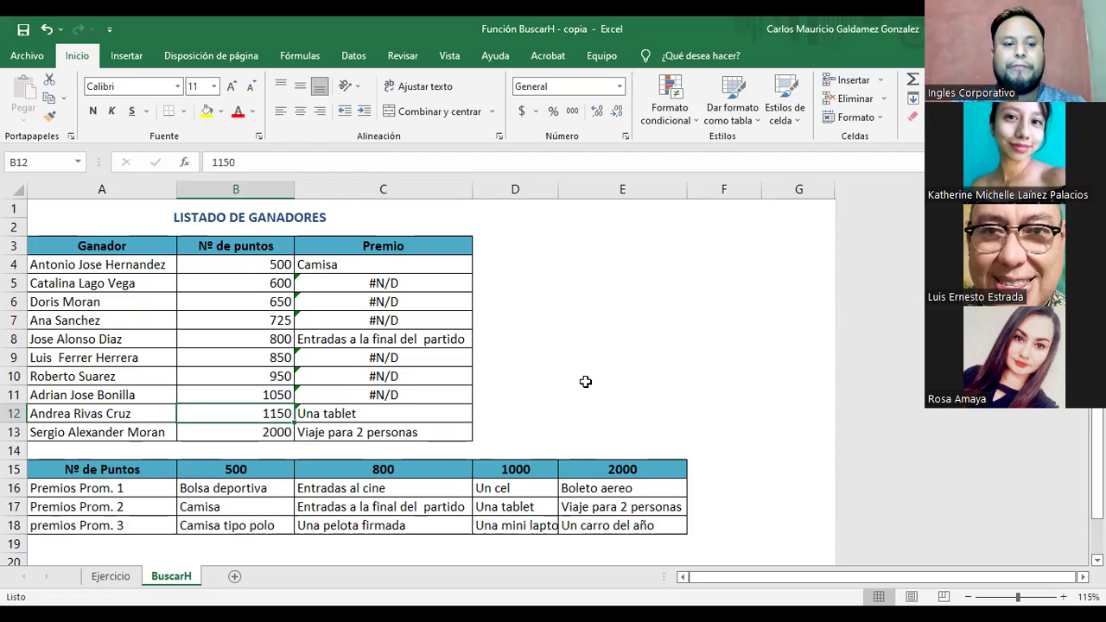
type("1950")
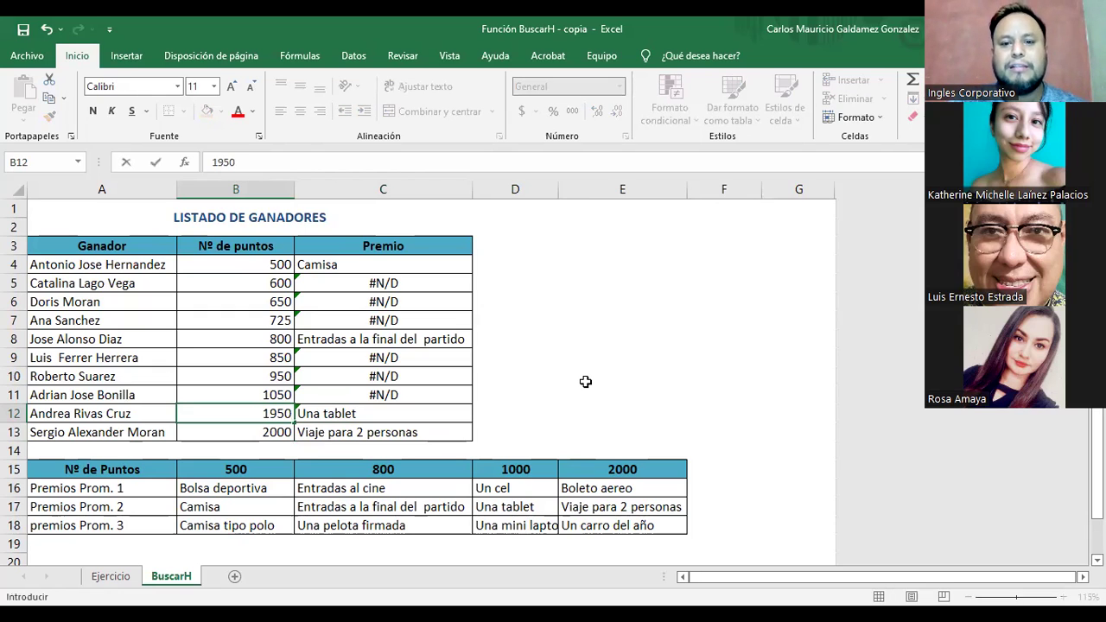
key("Return")
key("Up")
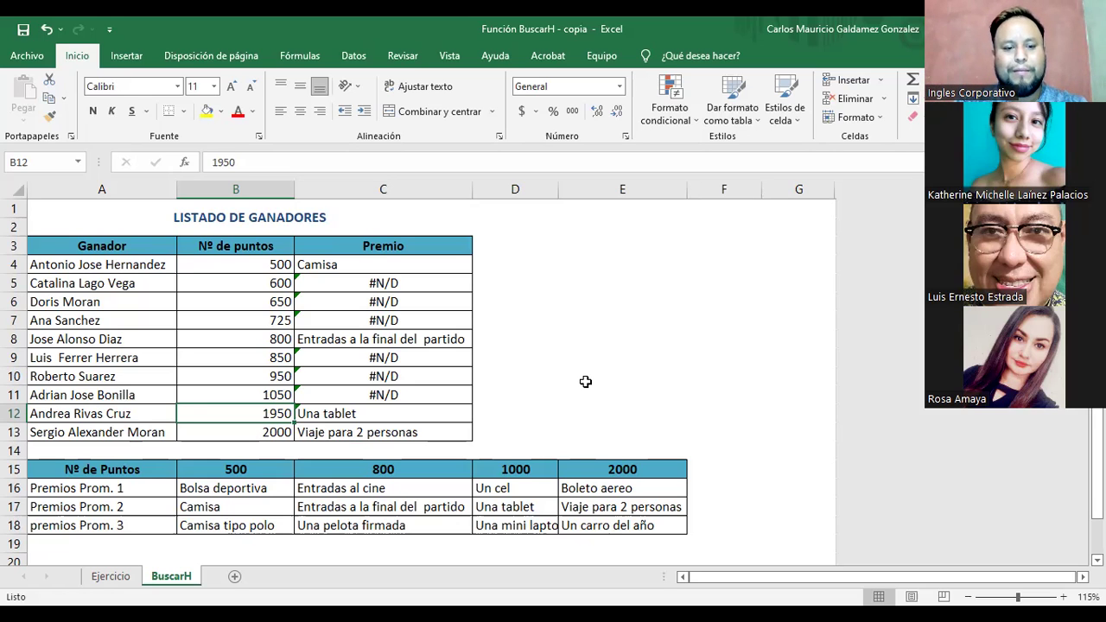
type("2100")
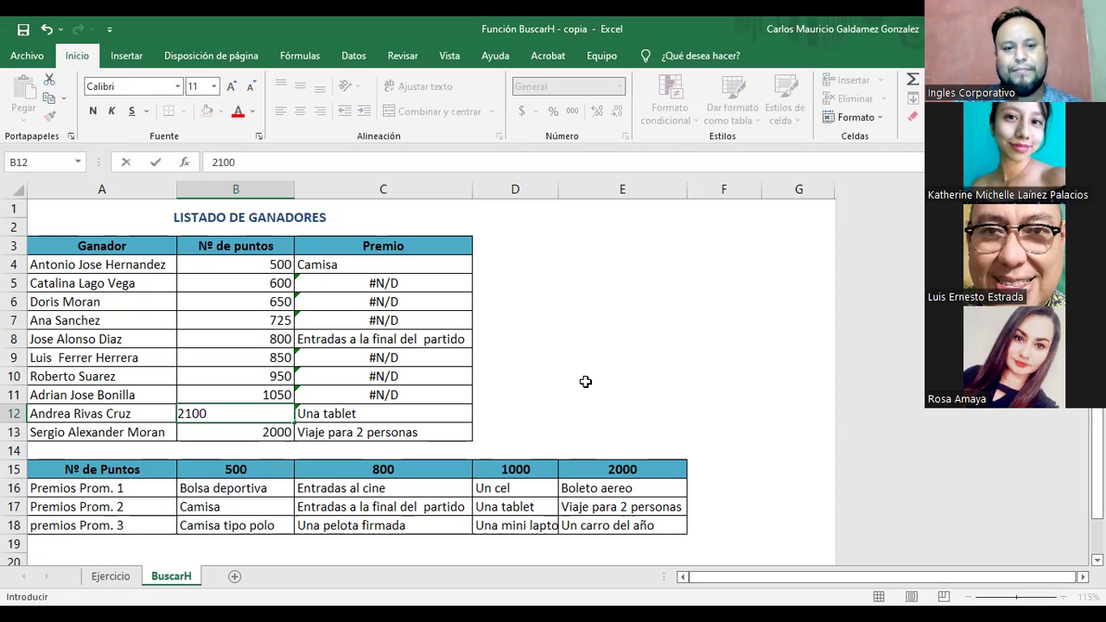
key("Return")
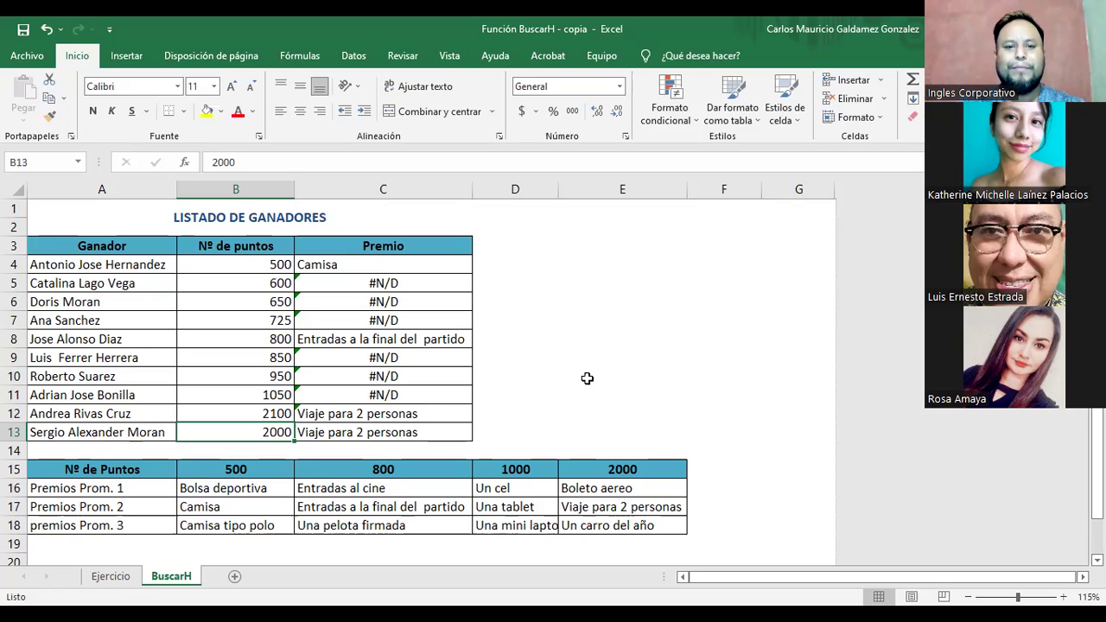
Step: Copy the approximate-match formula from C12 into C4:C11 and clear the copy selection
left_click(370, 415)
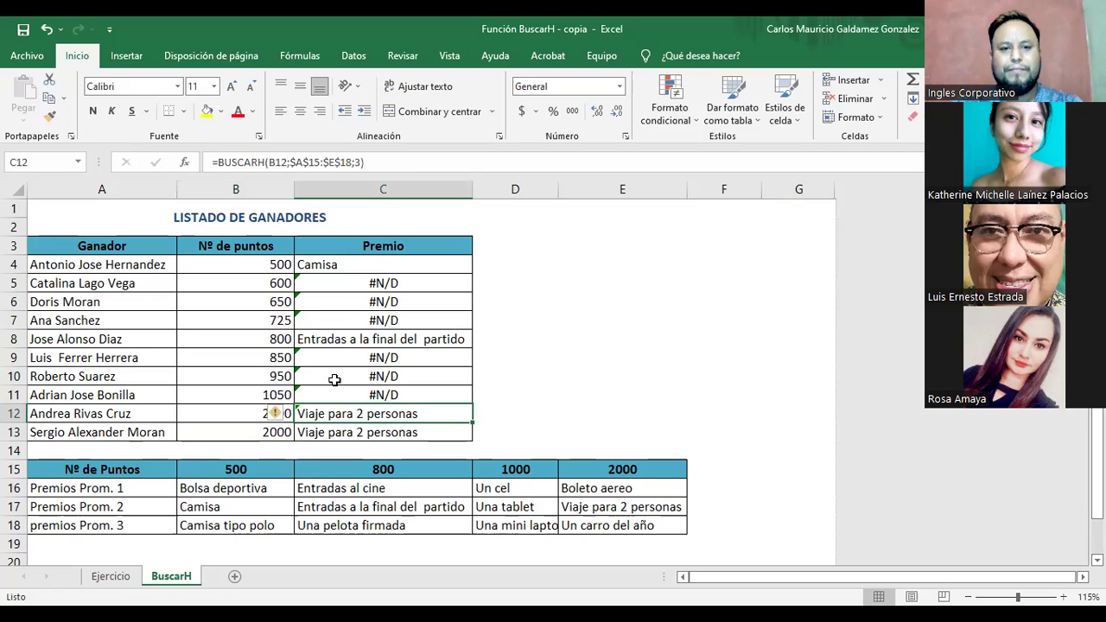
key("ctrl+c")
left_click_drag(351, 264, 373, 398)
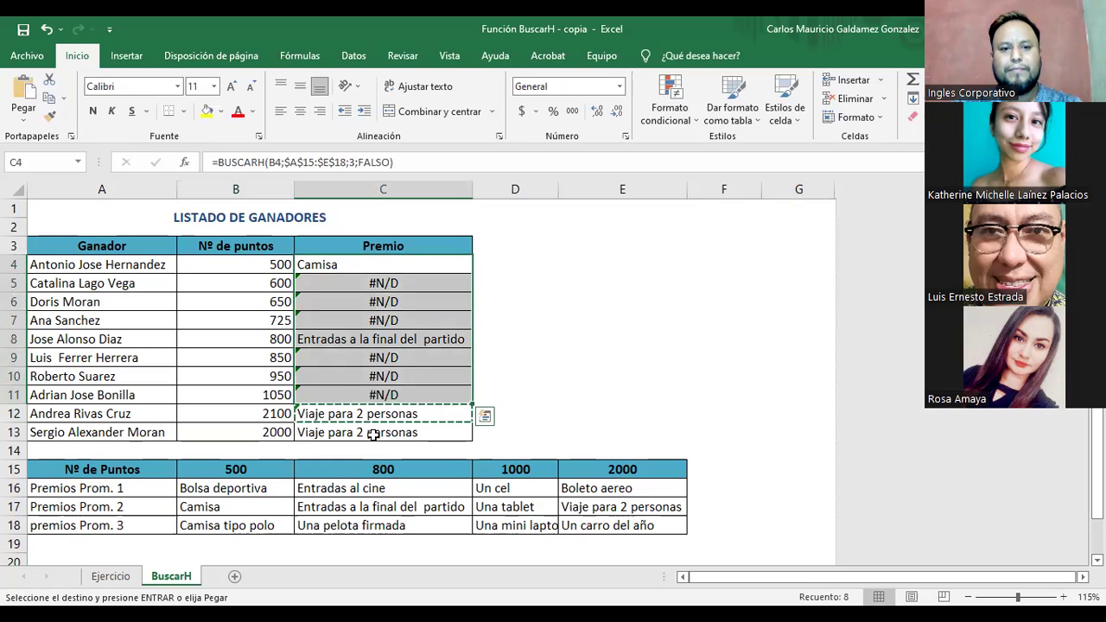
key("ctrl+v")
left_click(418, 376)
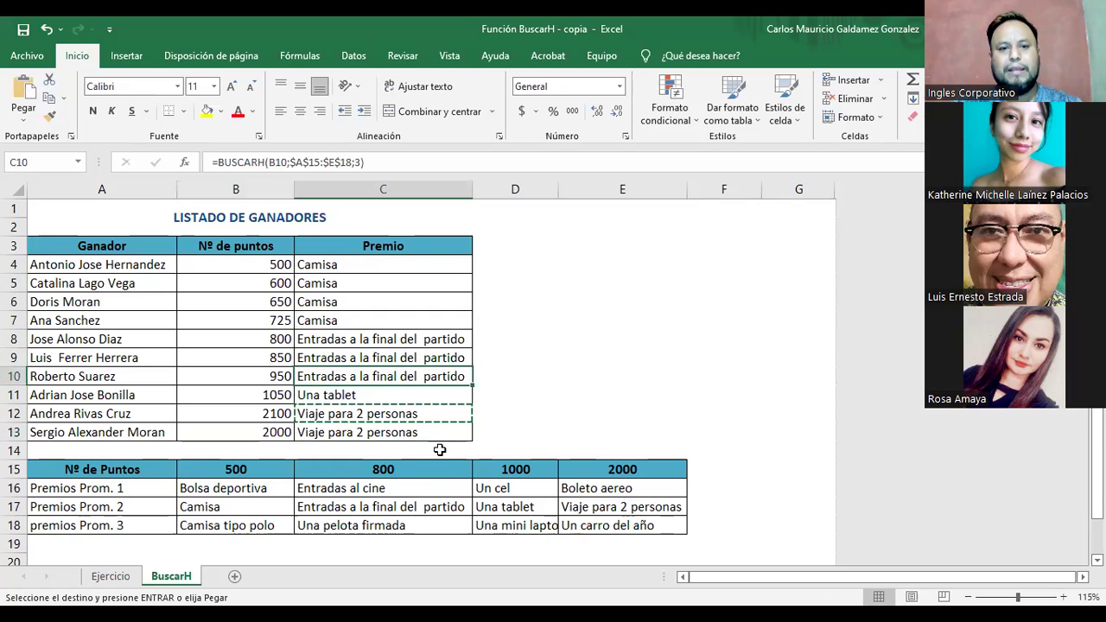
key("Escape")
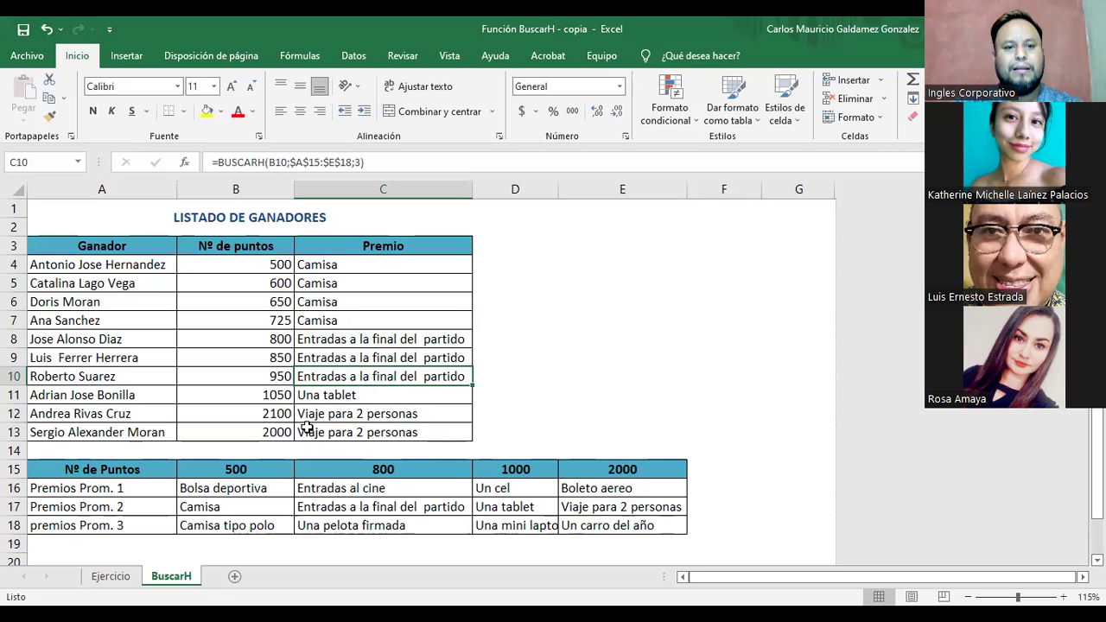
Step: Set the points in B12 to 1150
left_click(262, 416)
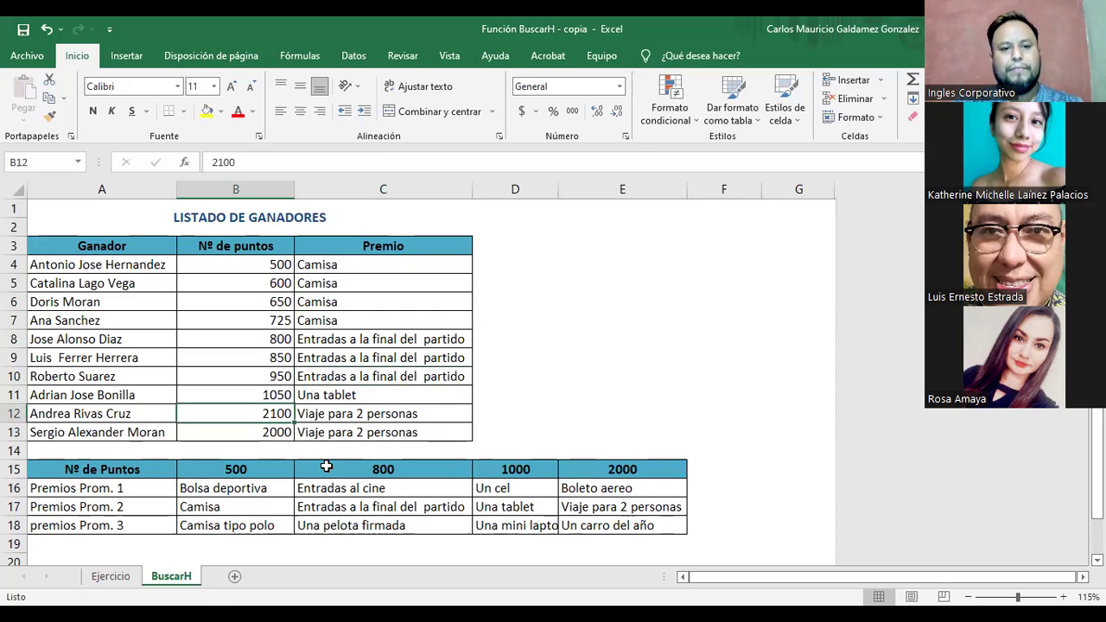
double_click(248, 421)
type("1150")
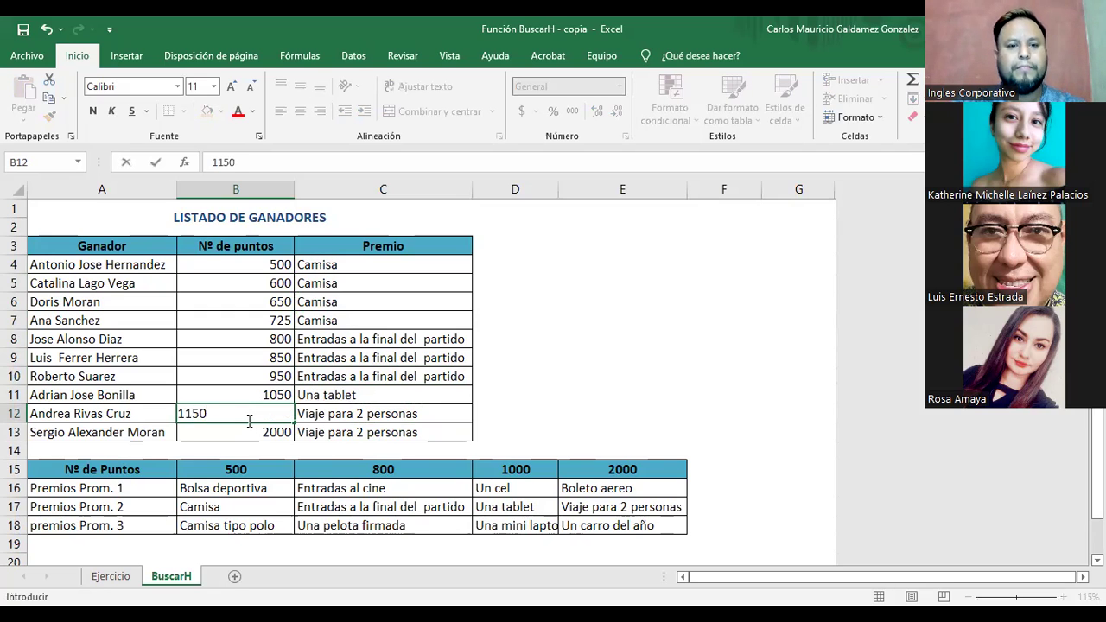
key("Return")
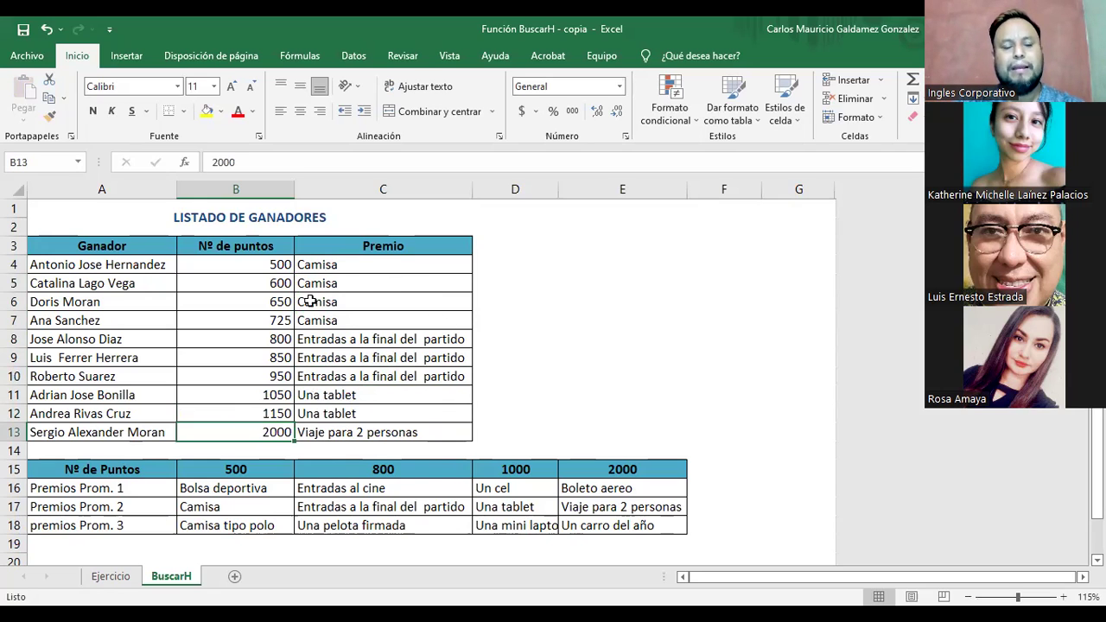
Step: Review the row index argument in C4's BUSCARH formula and the prizes assigned in C4:C13
left_click(353, 269)
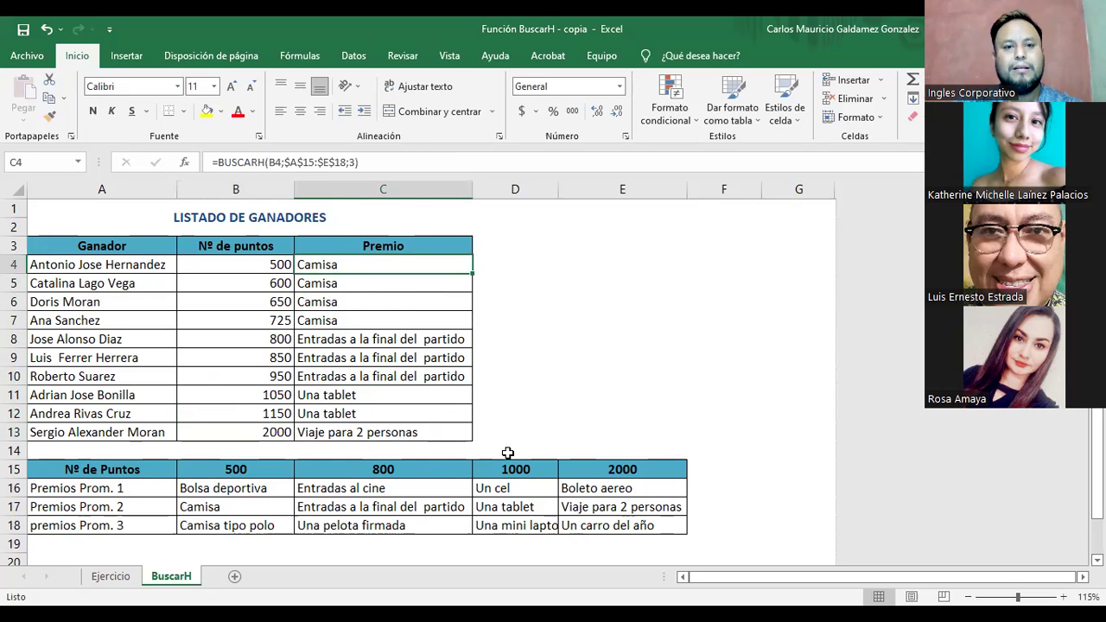
left_click(354, 162)
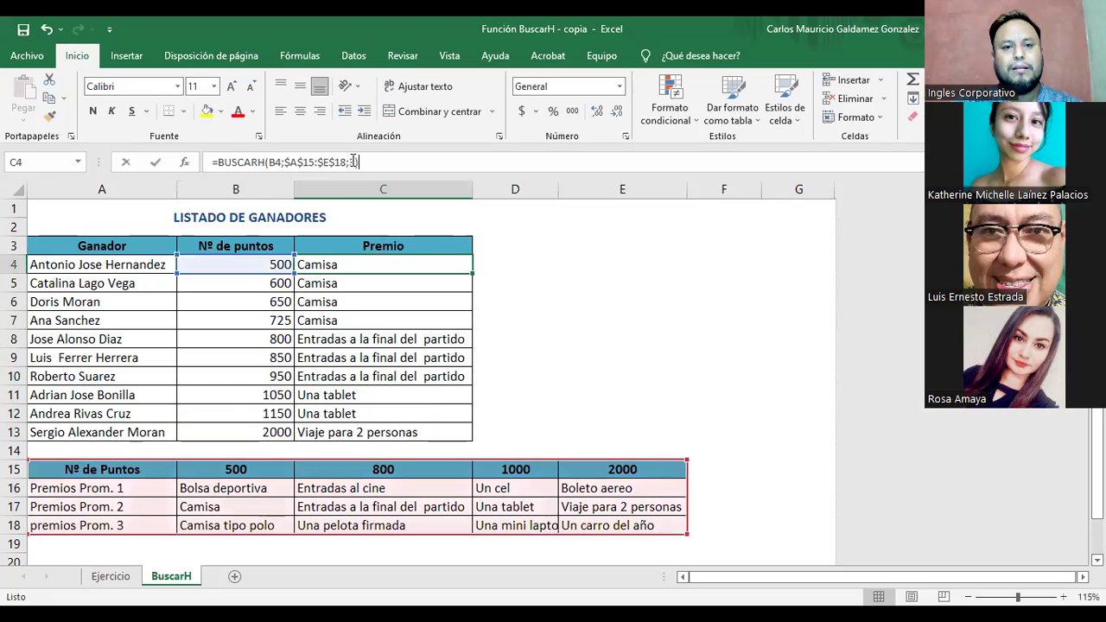
key("Left")
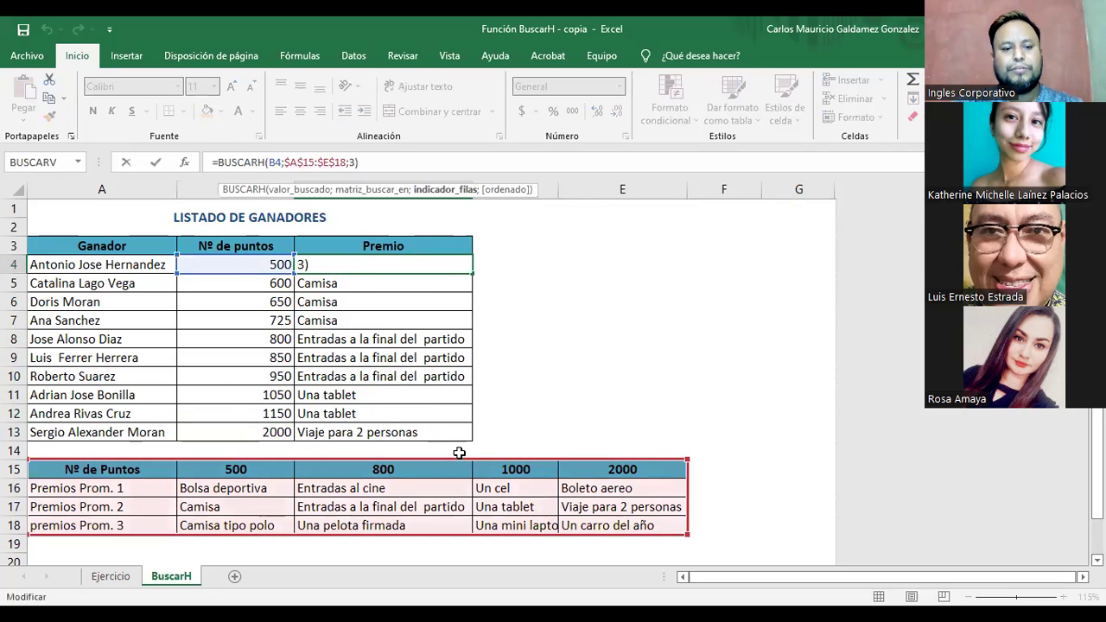
key("Return")
left_click_drag(358, 267, 386, 429)
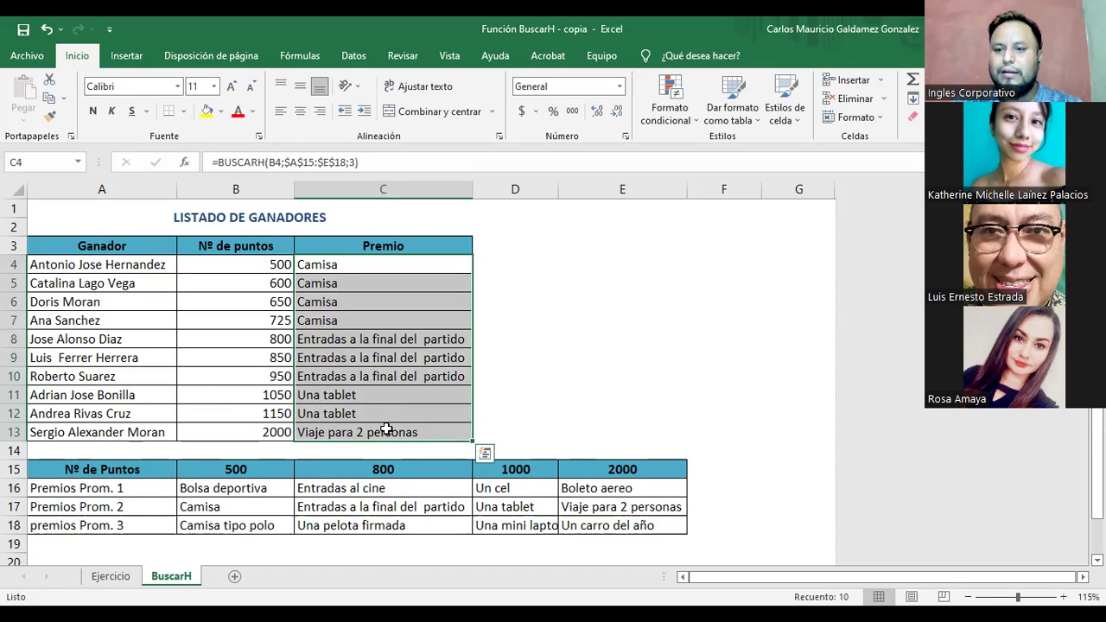
left_click(341, 357)
left_click(337, 271)
left_click_drag(383, 401, 397, 430)
Step: Center the point values in B4:B13 horizontally, and select the prize formula in C4
left_click_drag(229, 268, 235, 435)
left_click(300, 111)
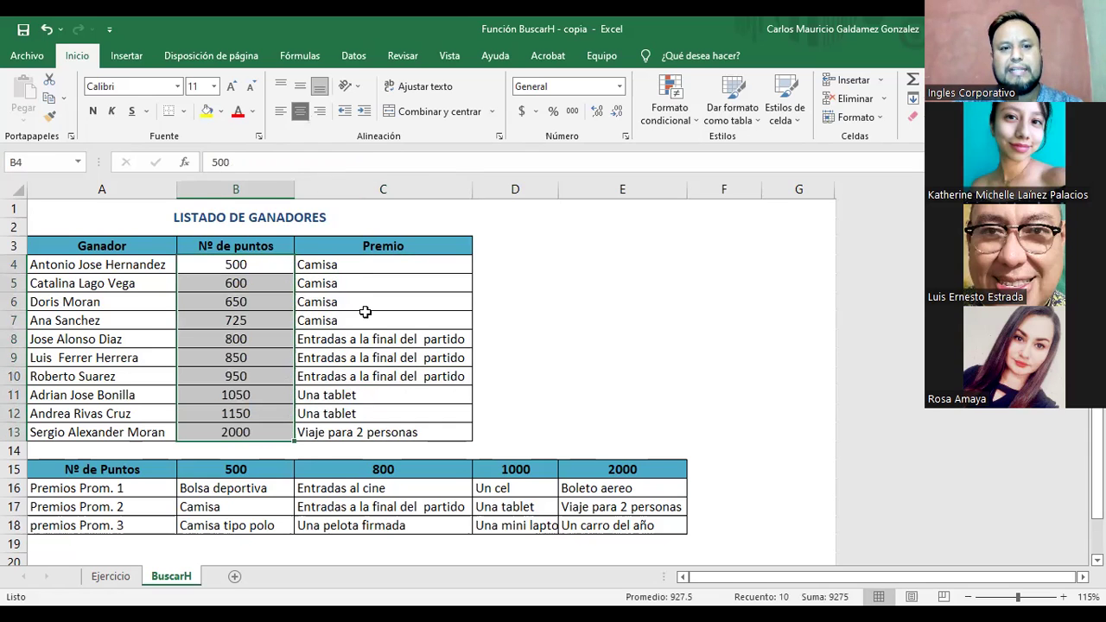
left_click(388, 324)
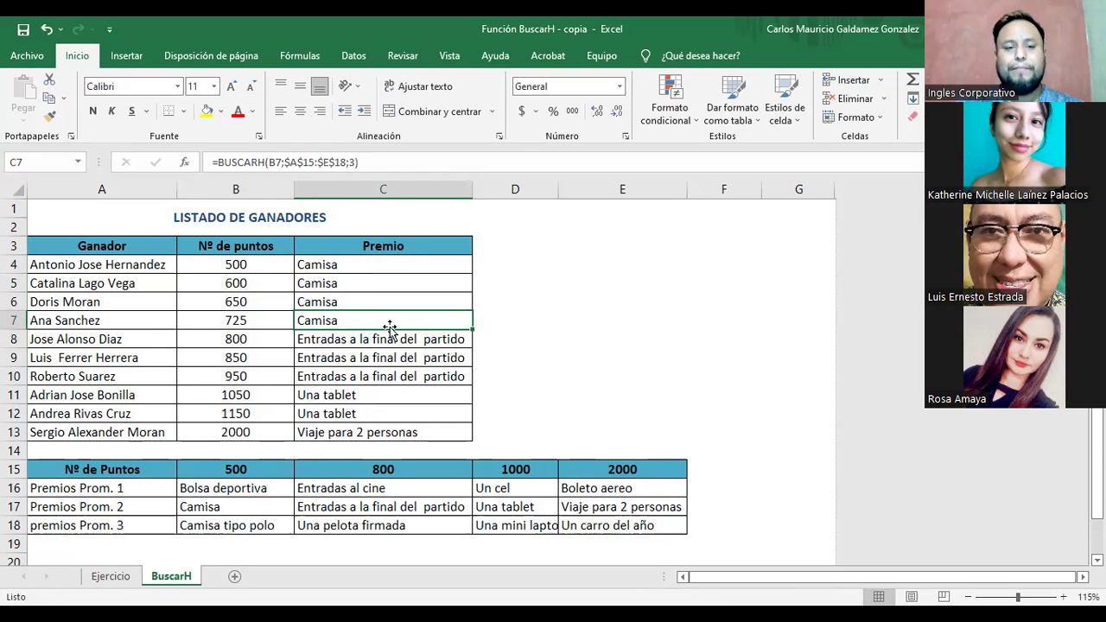
left_click(331, 266)
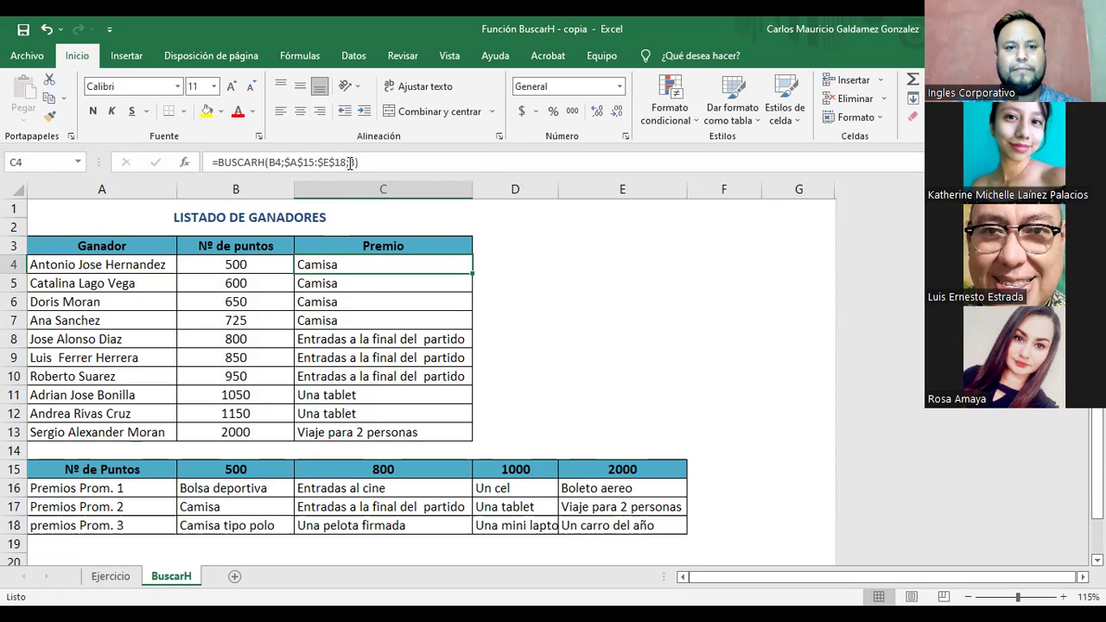
Step: Try a row index of 2 in C4's BUSCARH formula, and undo the change
left_click(351, 163)
type("2")
key("Return")
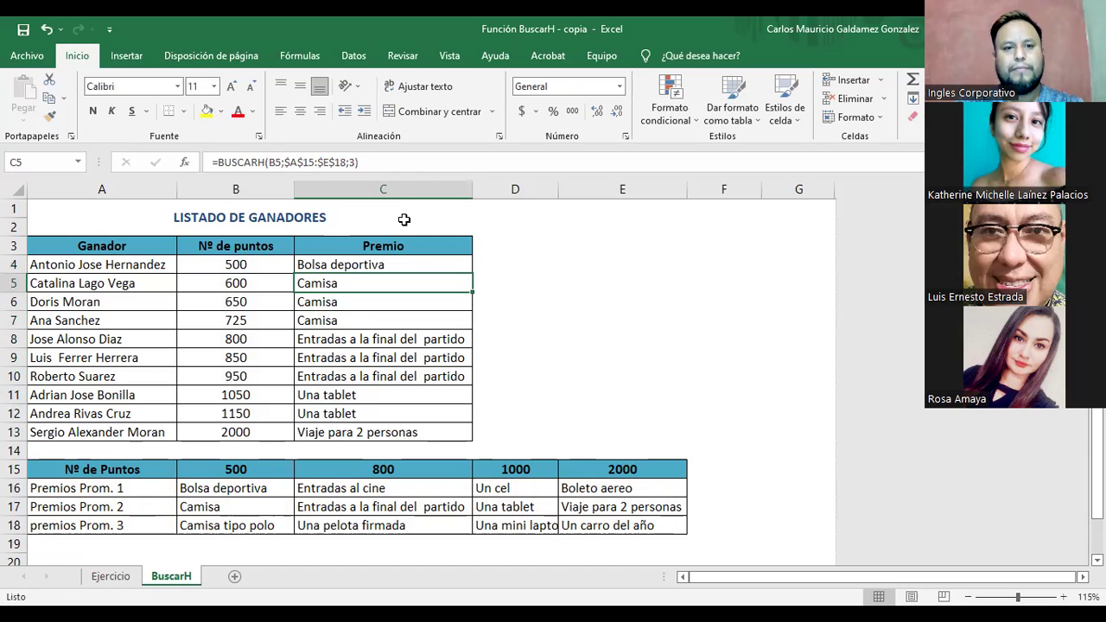
key("ctrl+z")
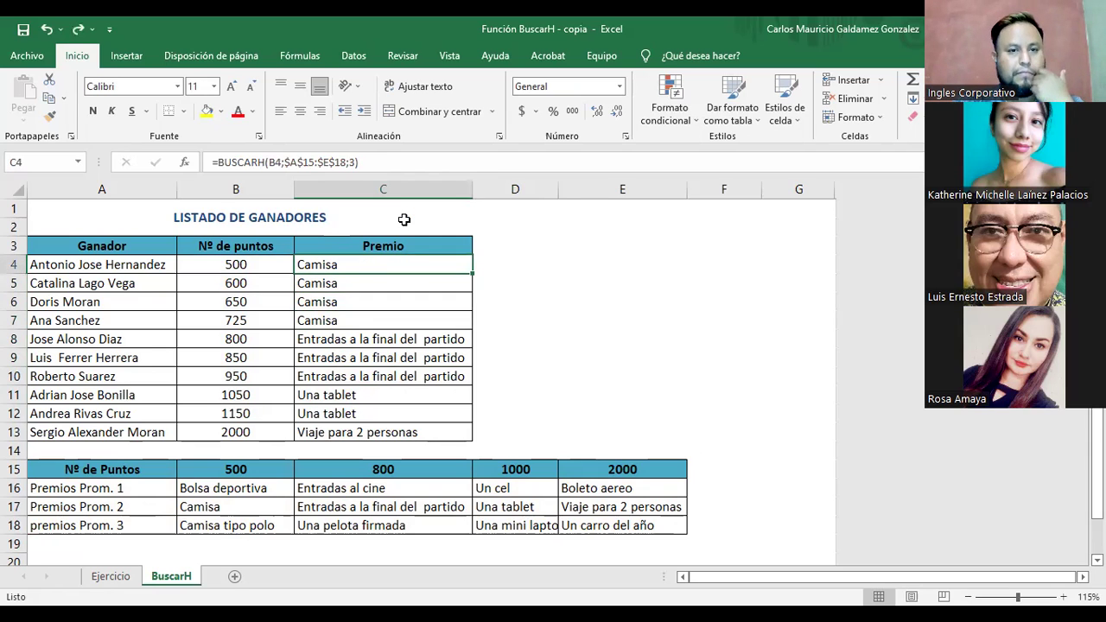
Step: Examine the row index argument of C4's BUSCARH formula against the Prom. 1 and Prom. 2 prize rows
left_click(351, 162)
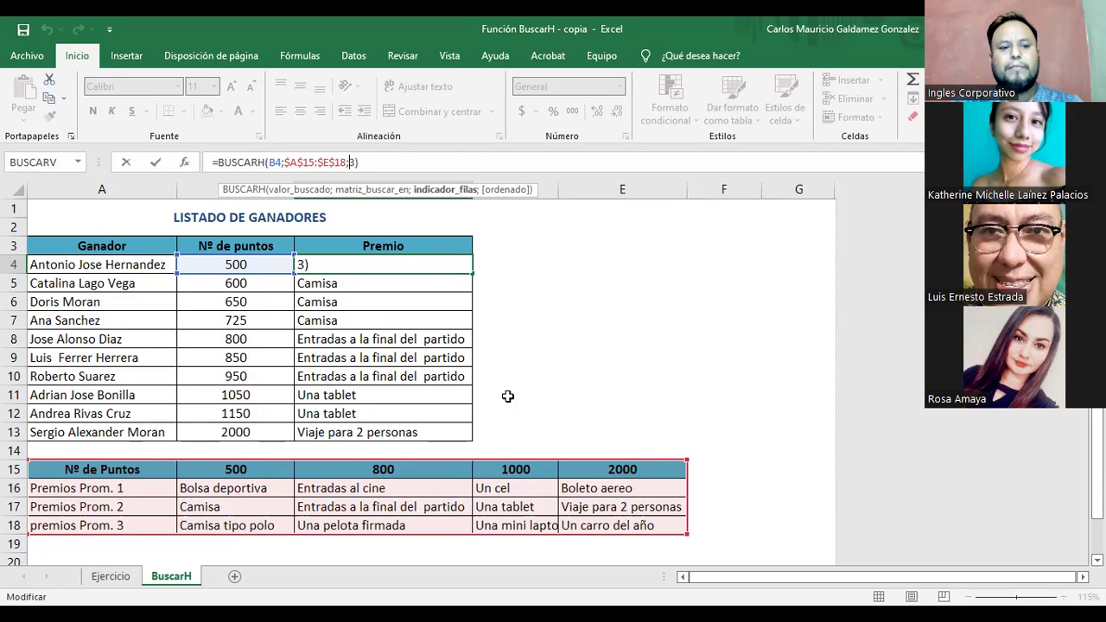
key("ctrl+Return")
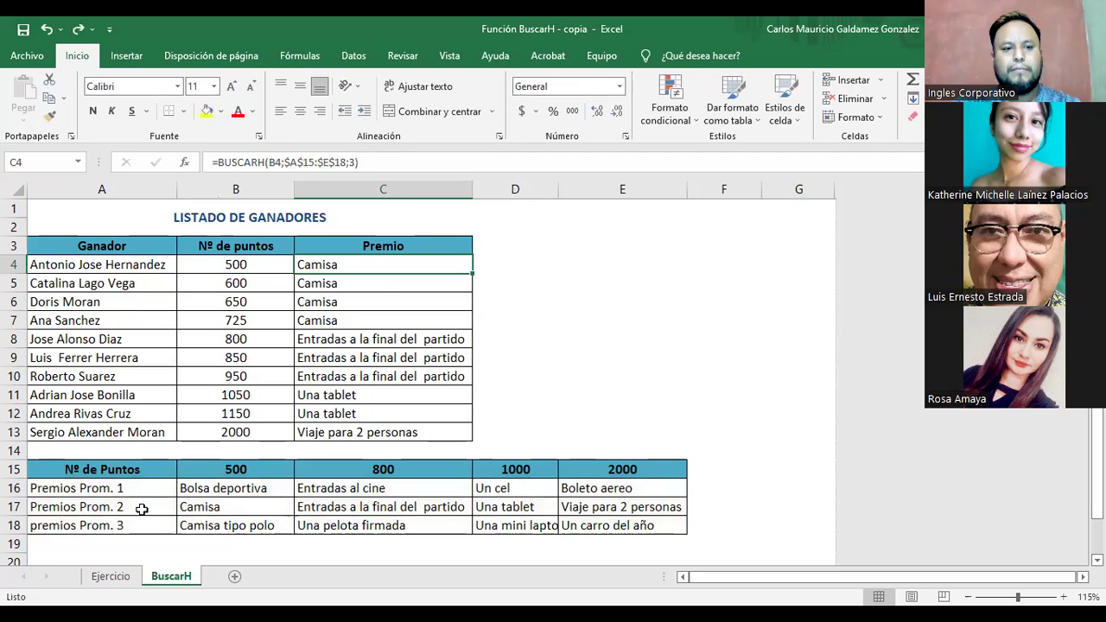
left_click_drag(201, 506, 570, 508)
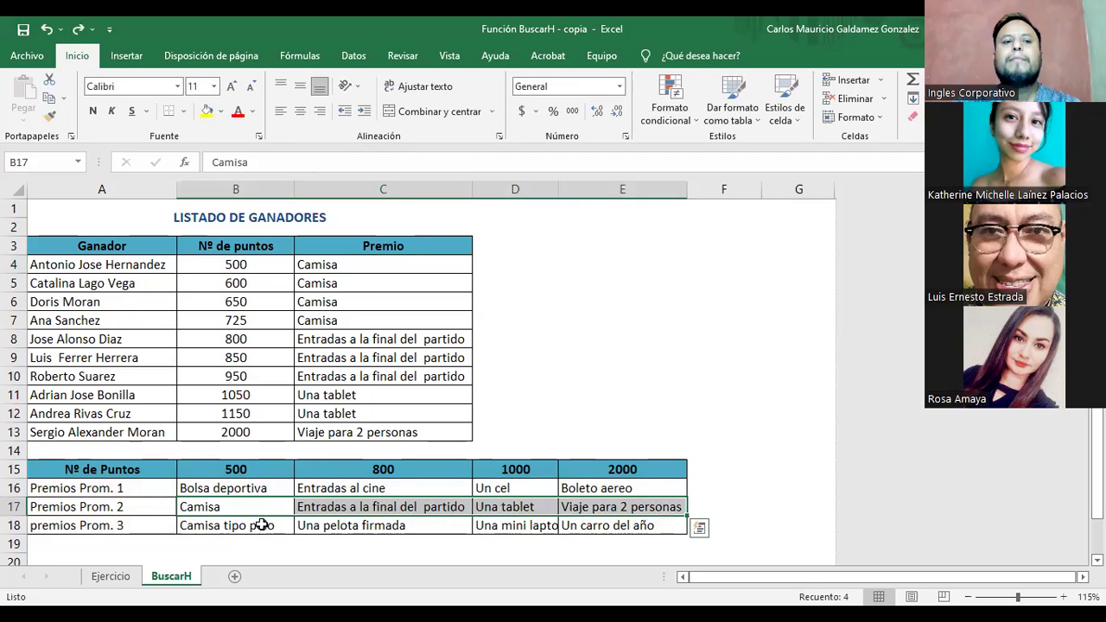
left_click(334, 265)
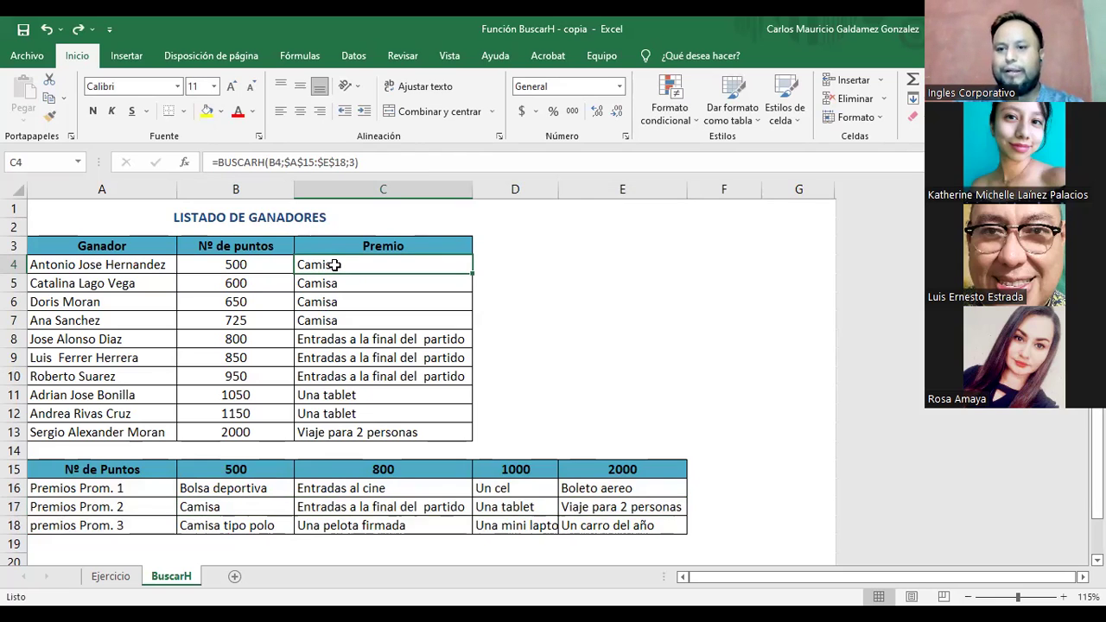
left_click(139, 509)
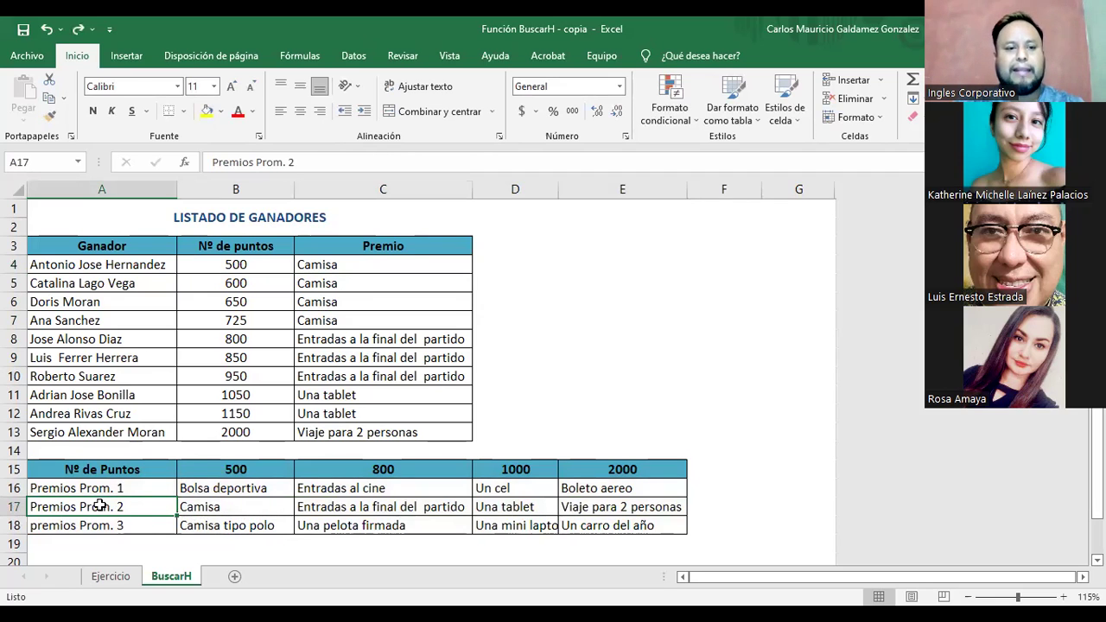
left_click(78, 484)
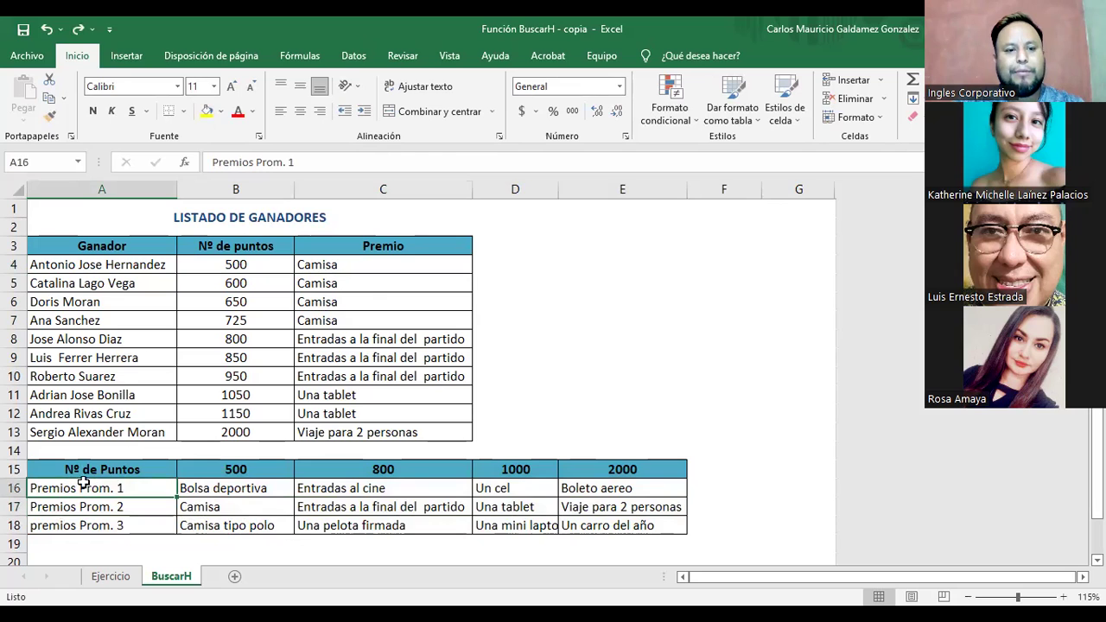
left_click(611, 490, "shift")
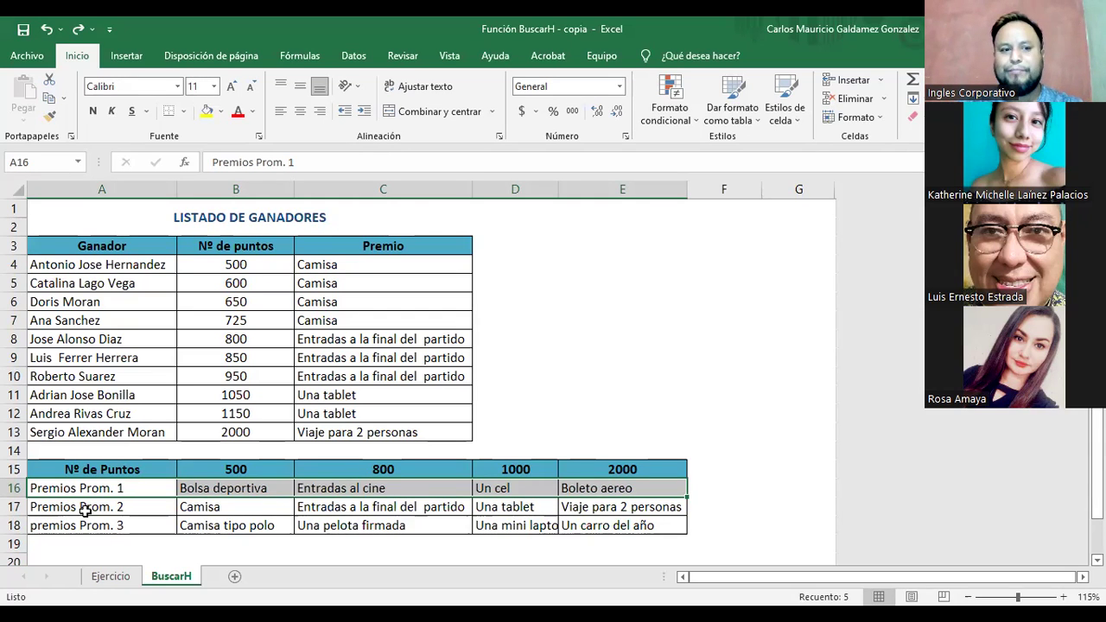
left_click(52, 508)
left_click_drag(52, 508, 604, 511)
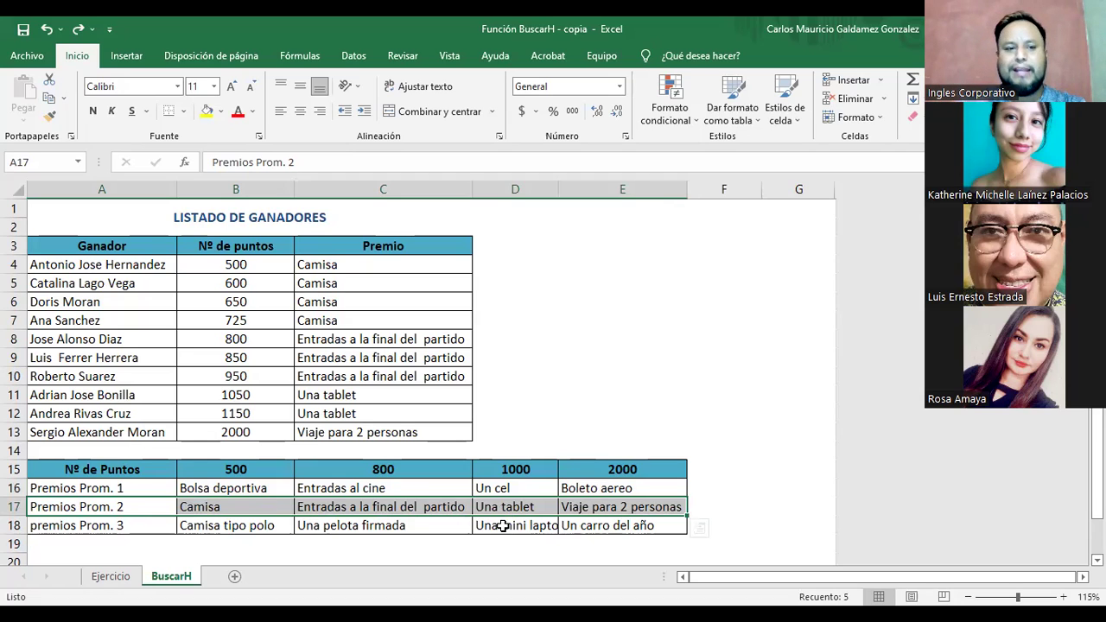
Step: Review the winners table in A3:C13 alongside the Prom. 1 prizes in row 16
left_click_drag(128, 247, 430, 430)
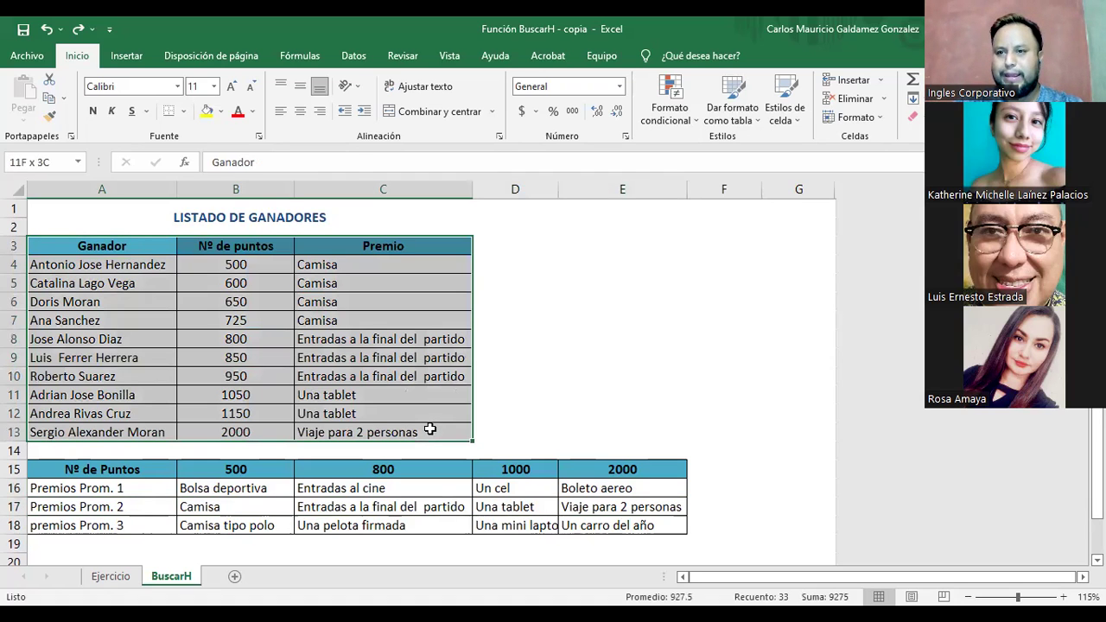
left_click(429, 429)
left_click(121, 250)
left_click_drag(324, 365, 375, 437)
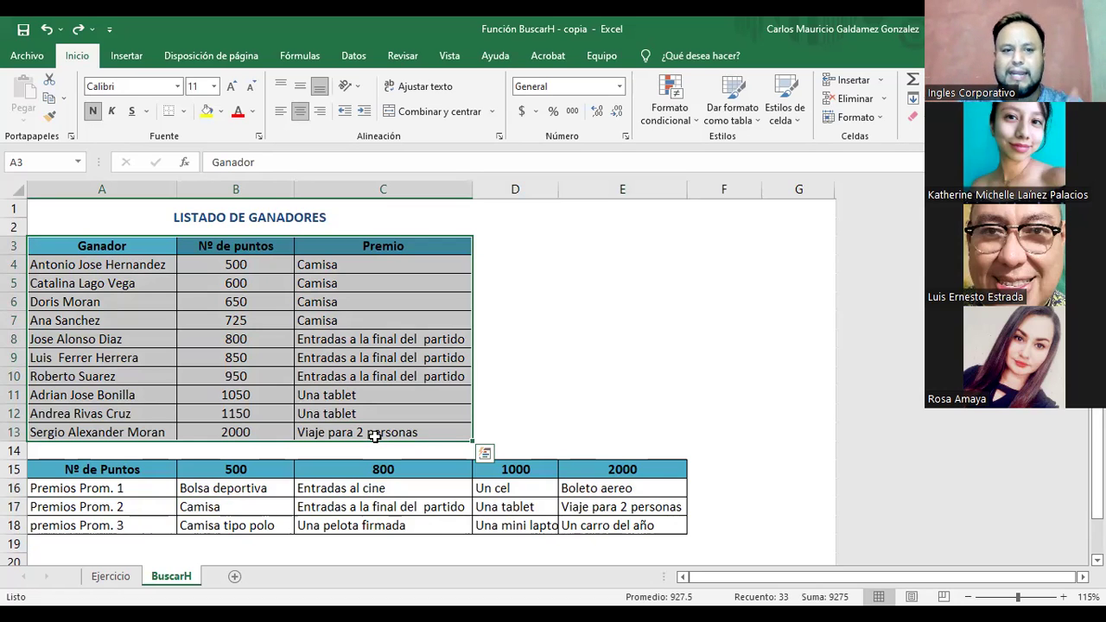
left_click(325, 493)
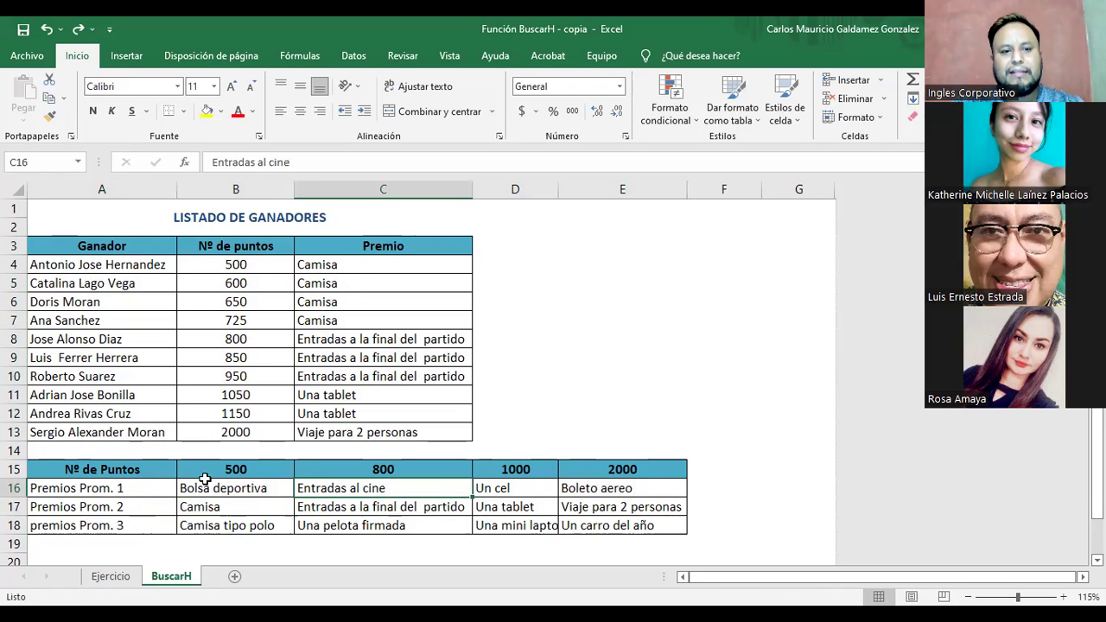
Step: Set the lookup range in C4's BUSCARH formula to $A$16:$E$18, leaving out the points header row
left_click(354, 270)
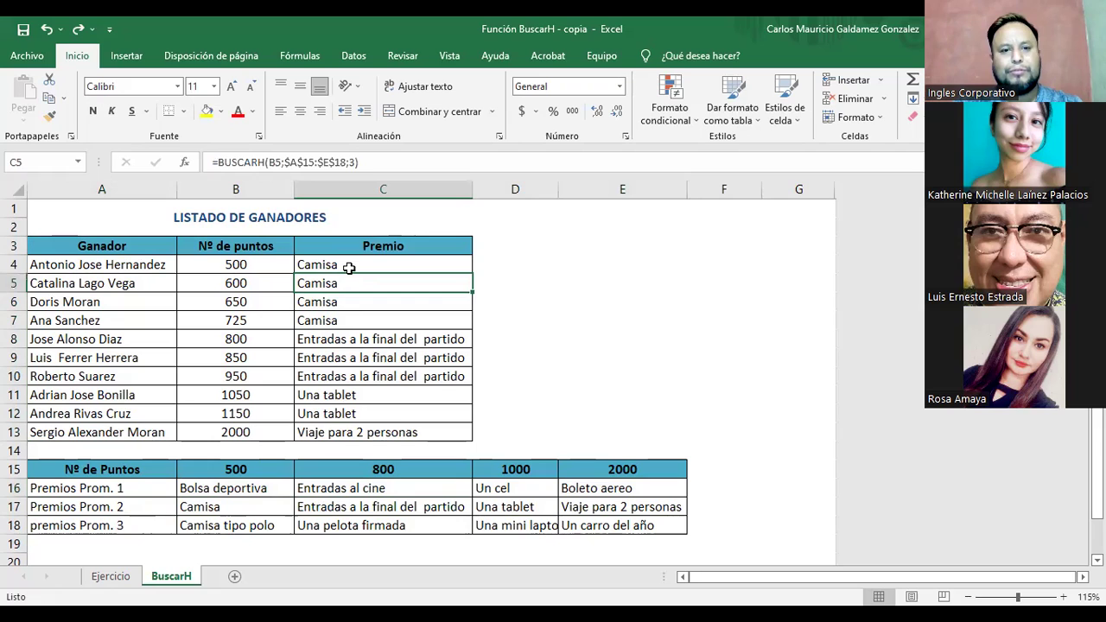
left_click(346, 163)
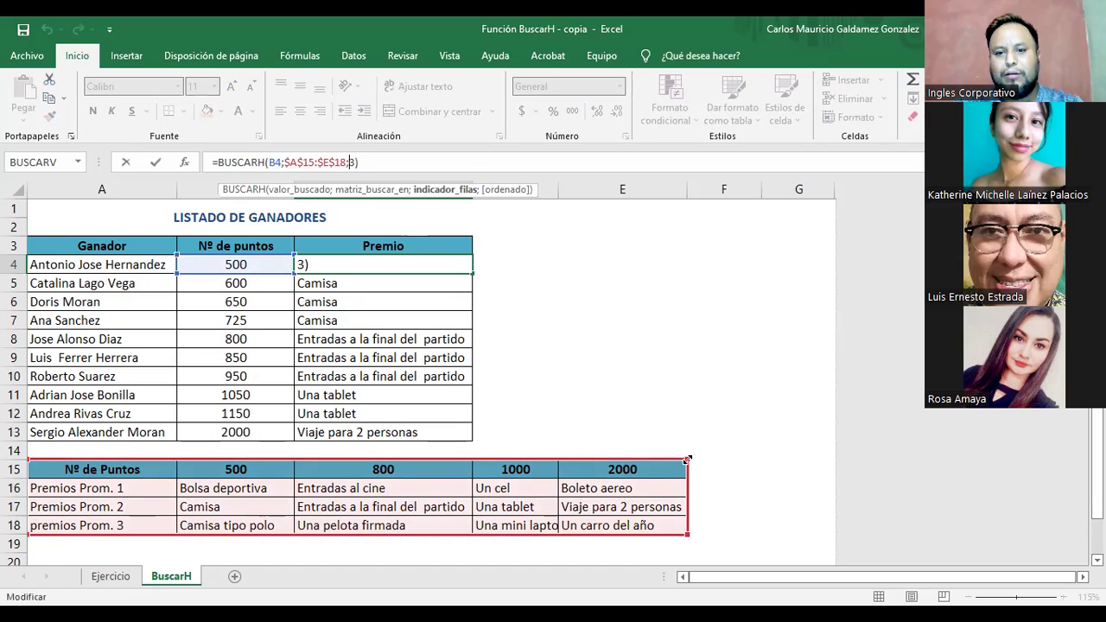
left_click_drag(688, 467, 687, 480)
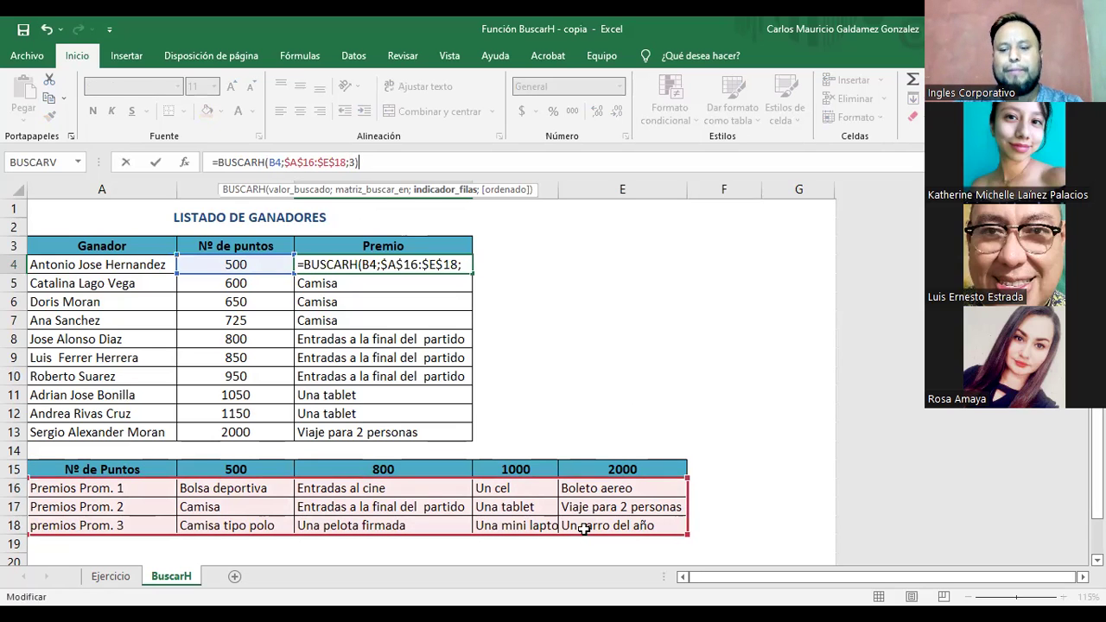
key("Return")
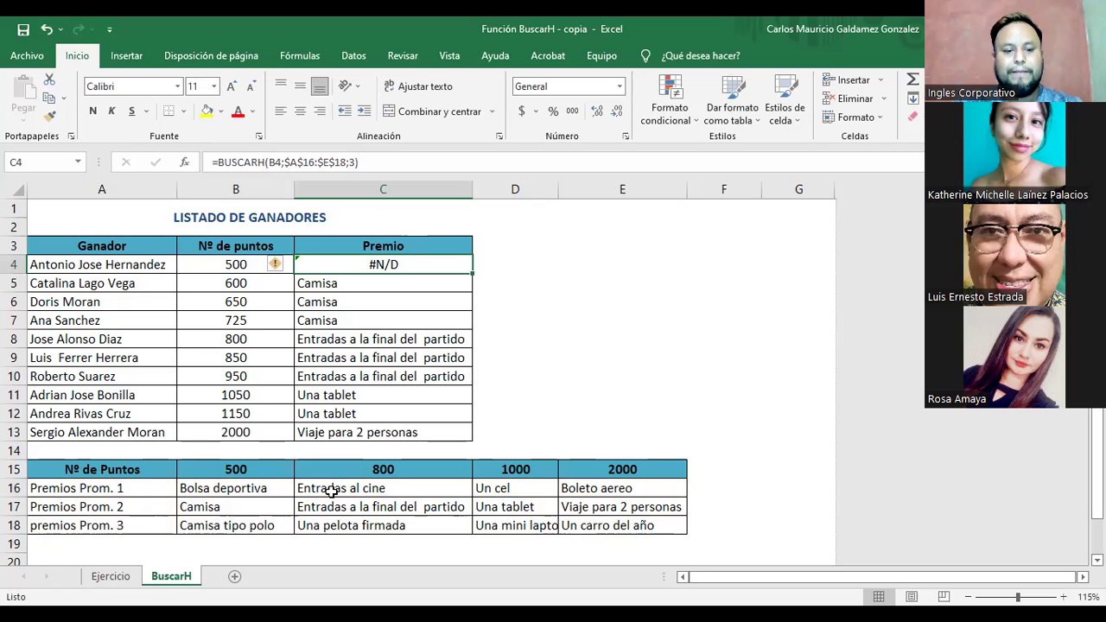
Step: Restore the lookup range in C4's BUSCARH formula to $A$15:$E$18
key("F2")
left_click(321, 162)
key("BackSpace")
type("5")
left_click(322, 162)
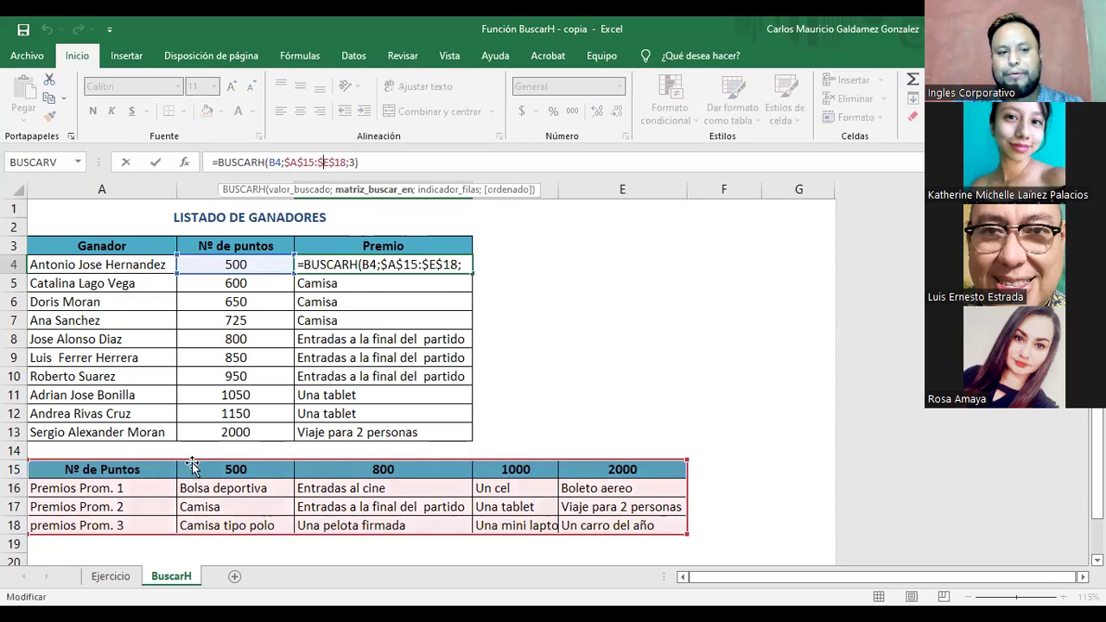
Step: Compare the points thresholds in A15:E15 with the winners' points in B4:B13
left_click_drag(110, 470, 595, 471)
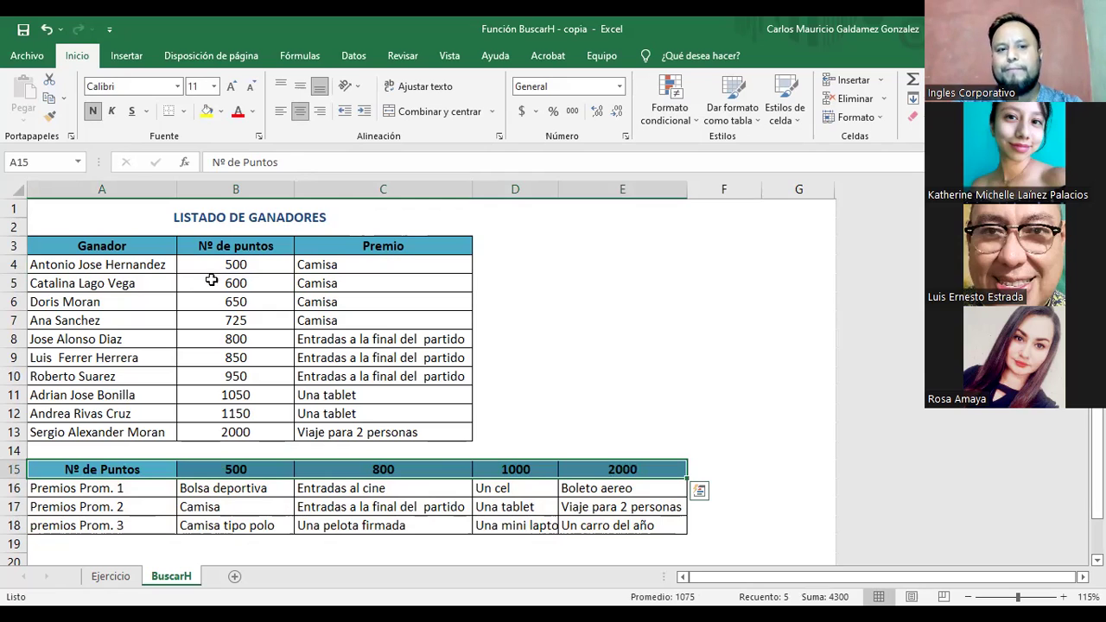
left_click_drag(227, 264, 231, 430)
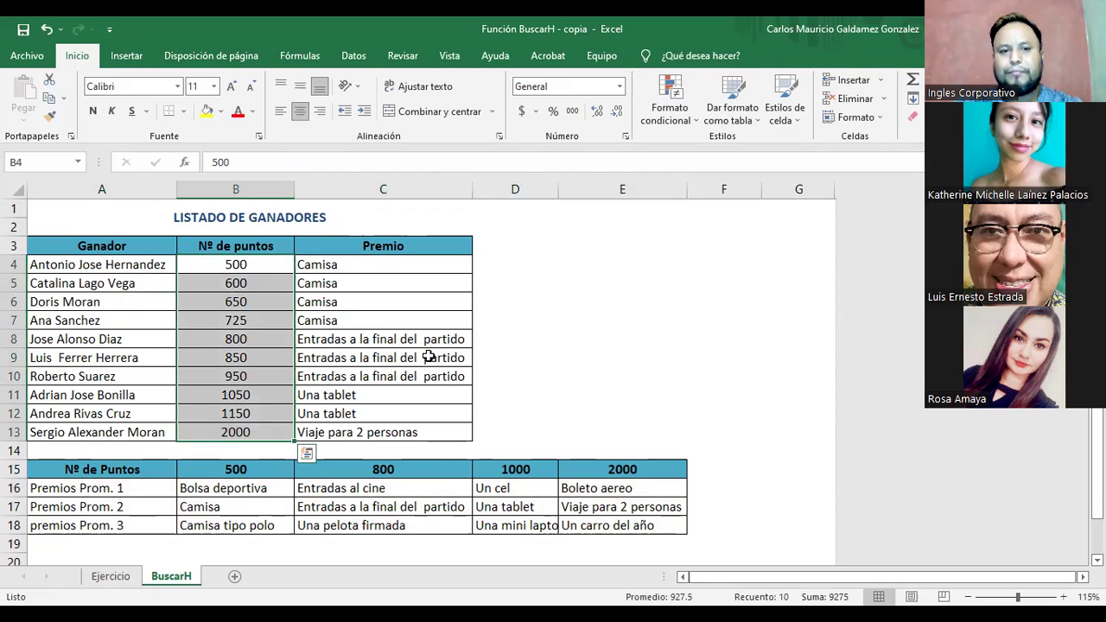
left_click(295, 412)
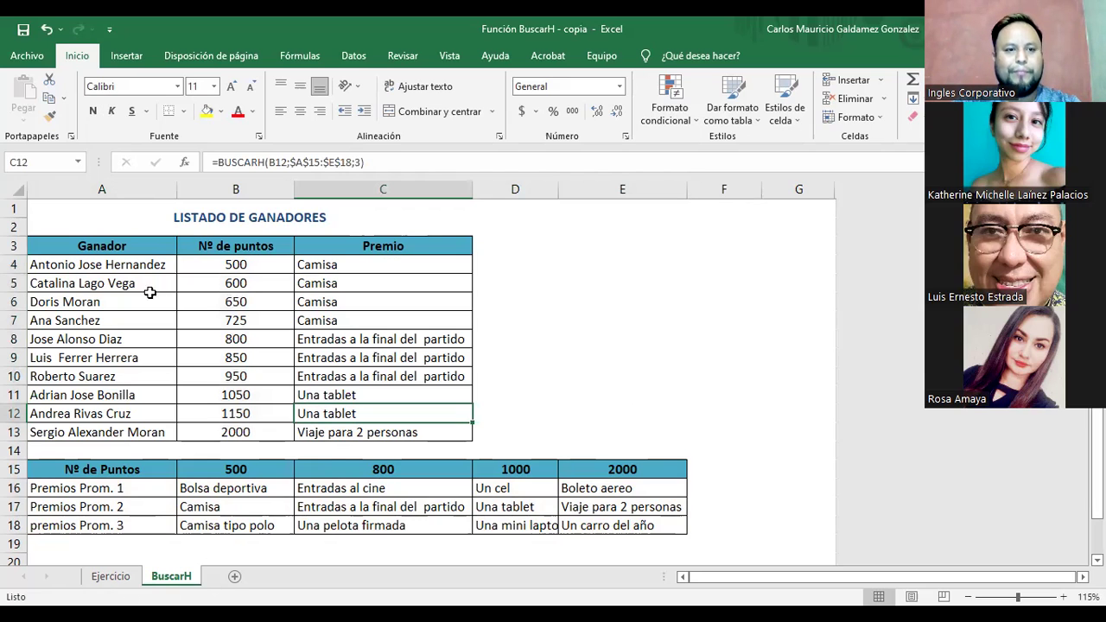
Step: Append "PROM. 2" to the title "LISTADO DE GANADORES" in A1
left_click(329, 222)
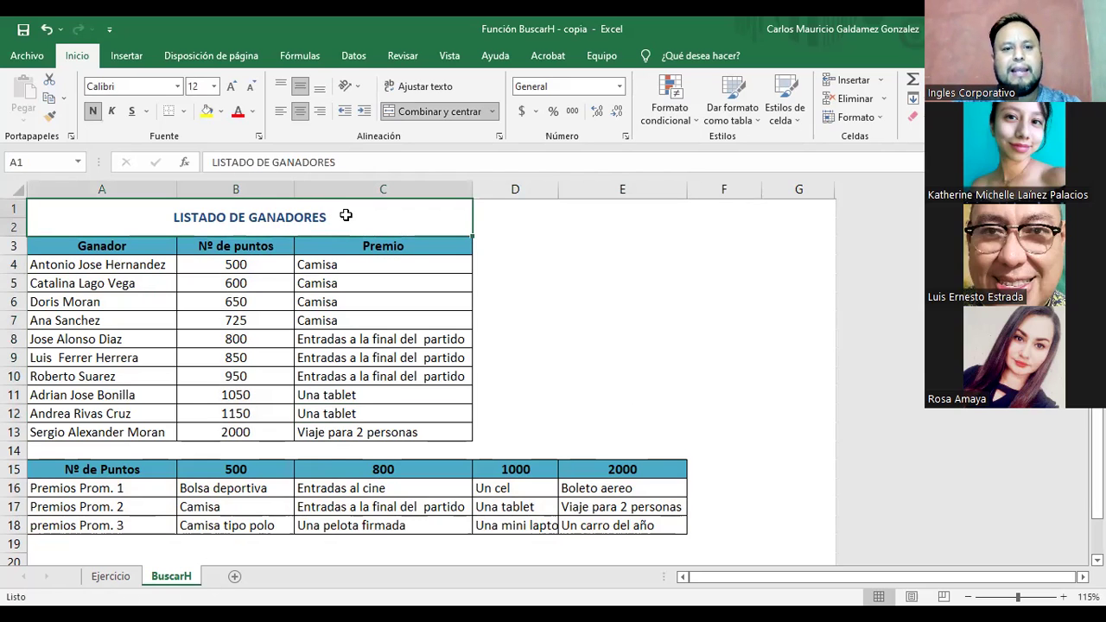
double_click(346, 216)
type("P")
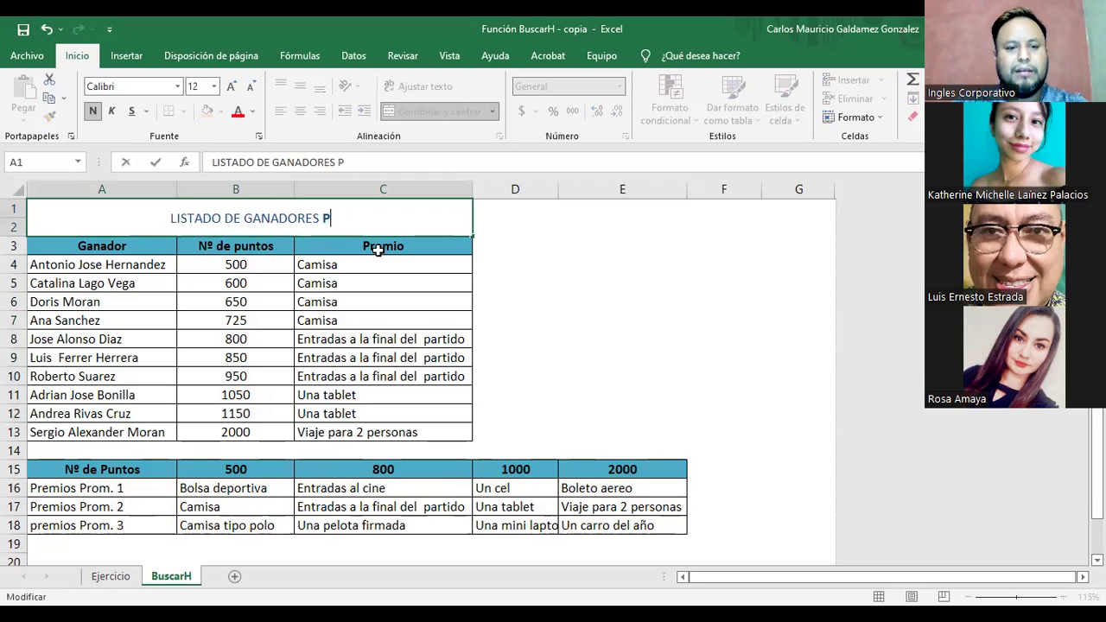
type("ROM. 2")
key("Return")
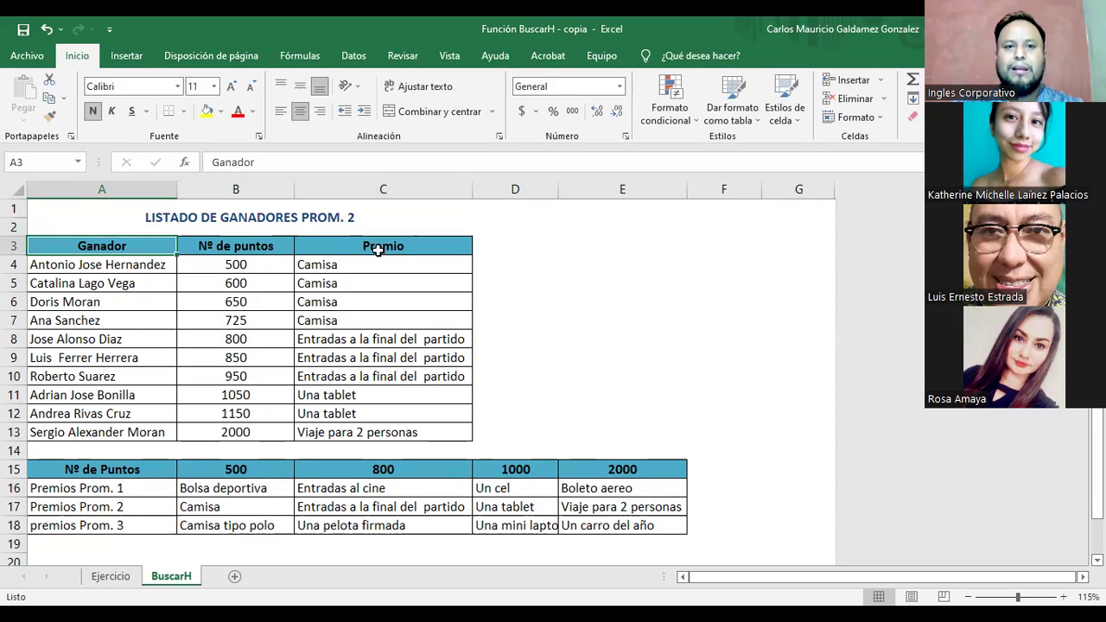
Step: Review the Prom. 2 prize row A17:E17, and change the promotion number in the A1 title to 3
left_click_drag(95, 508, 622, 508)
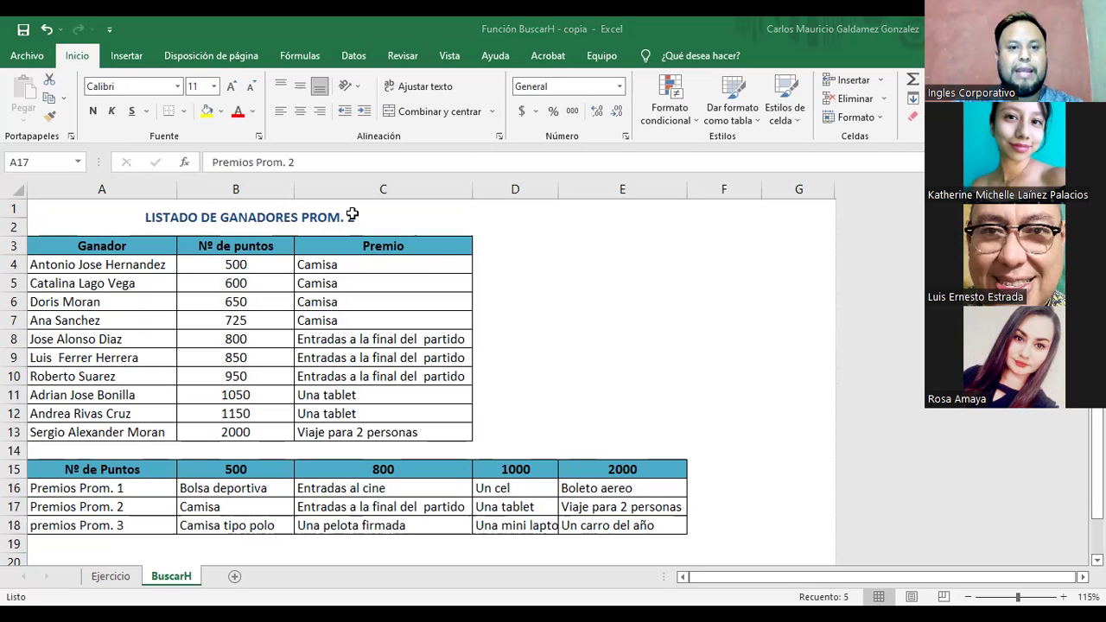
left_click(319, 221)
double_click(350, 220)
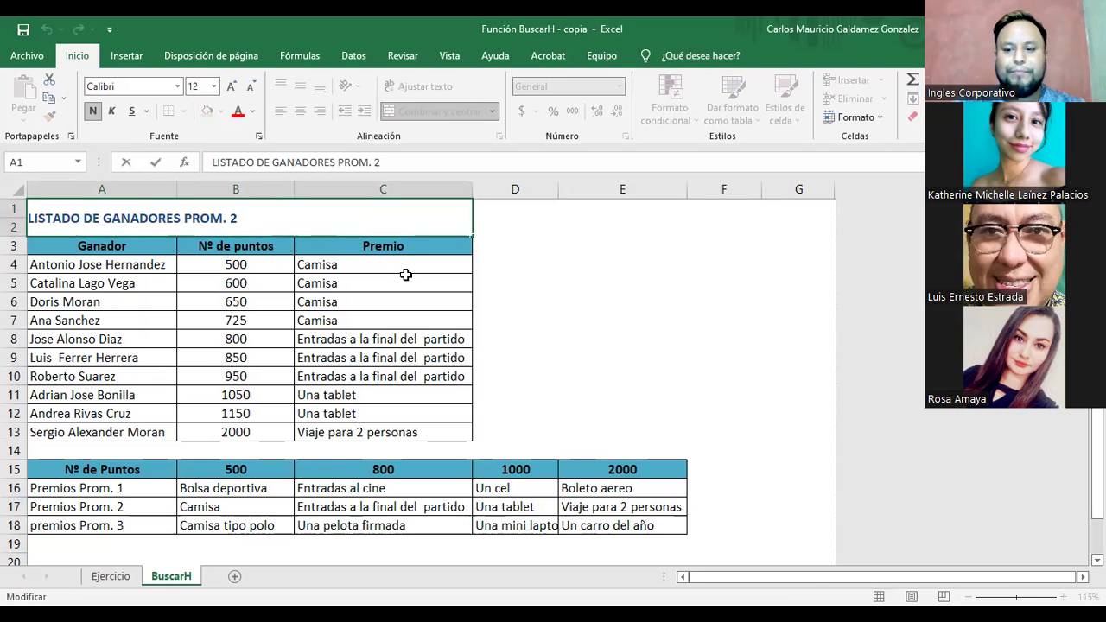
key("BackSpace")
type("3")
key("Return")
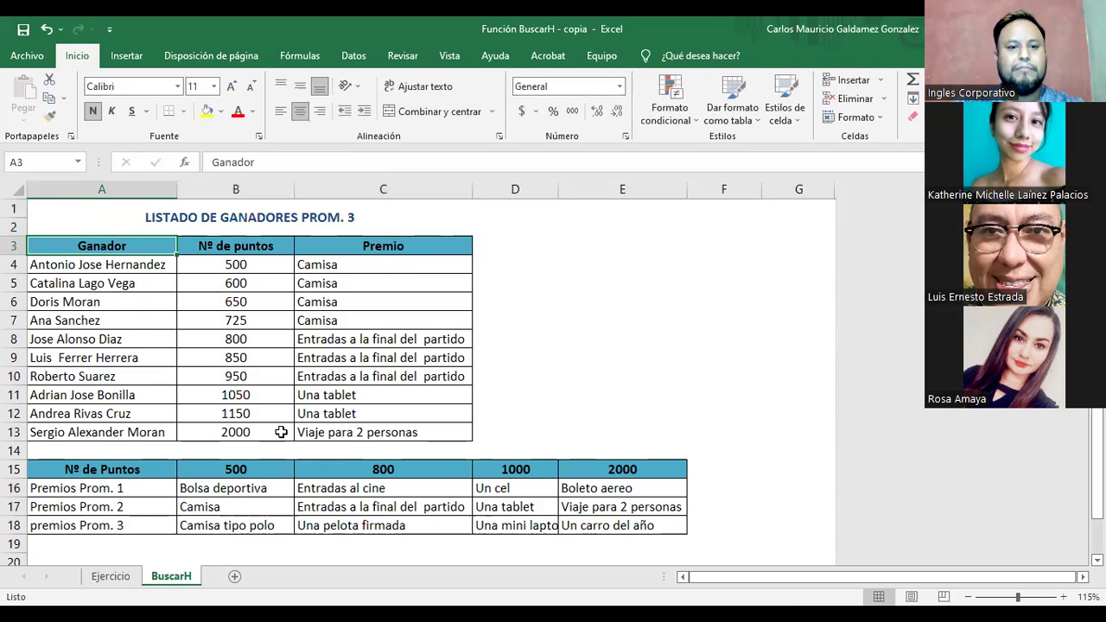
Step: Set the row index in C4's BUSCARH formula to 4 and fill the formula down through C13
left_click(304, 266)
left_click(352, 164)
key("BackSpace")
type("4;$A$15:$E$18;4)")
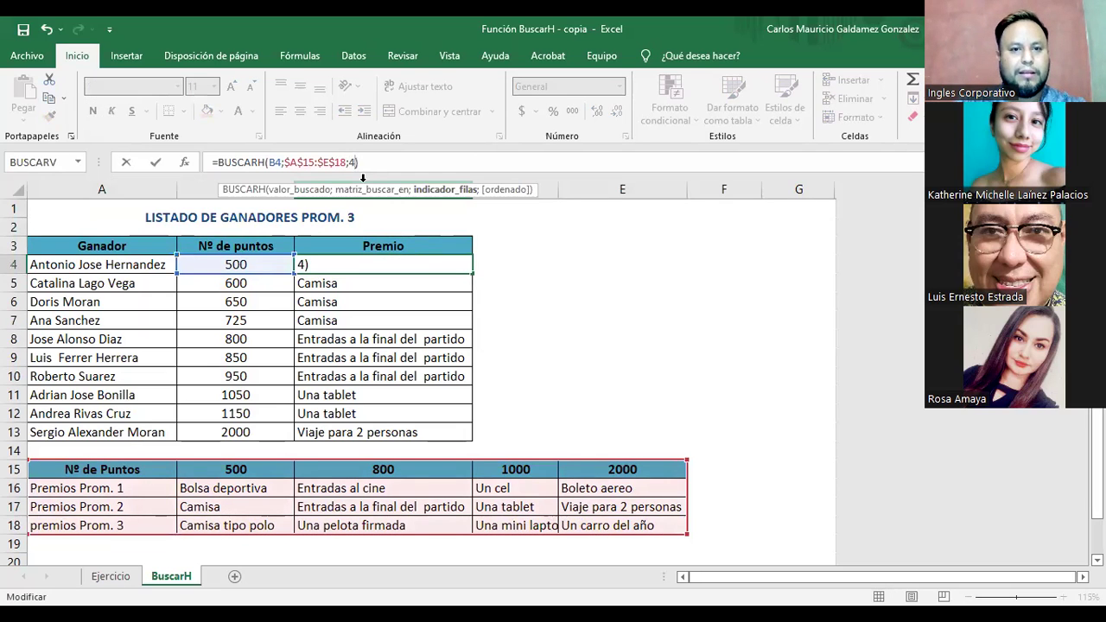
key("Return")
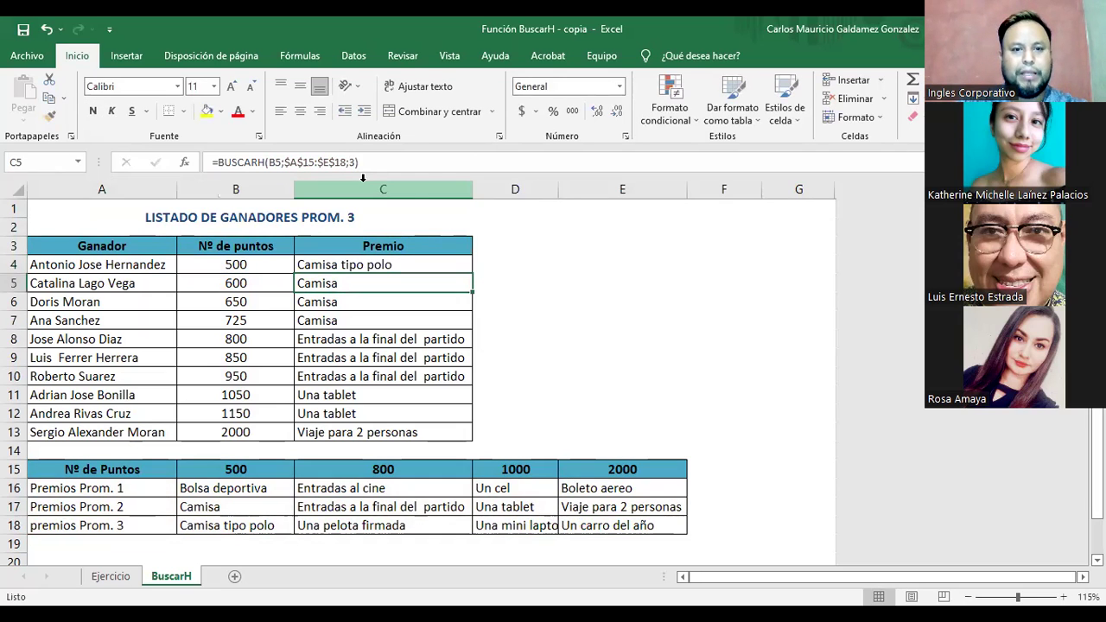
key("Up")
left_click_drag(478, 273, 462, 436)
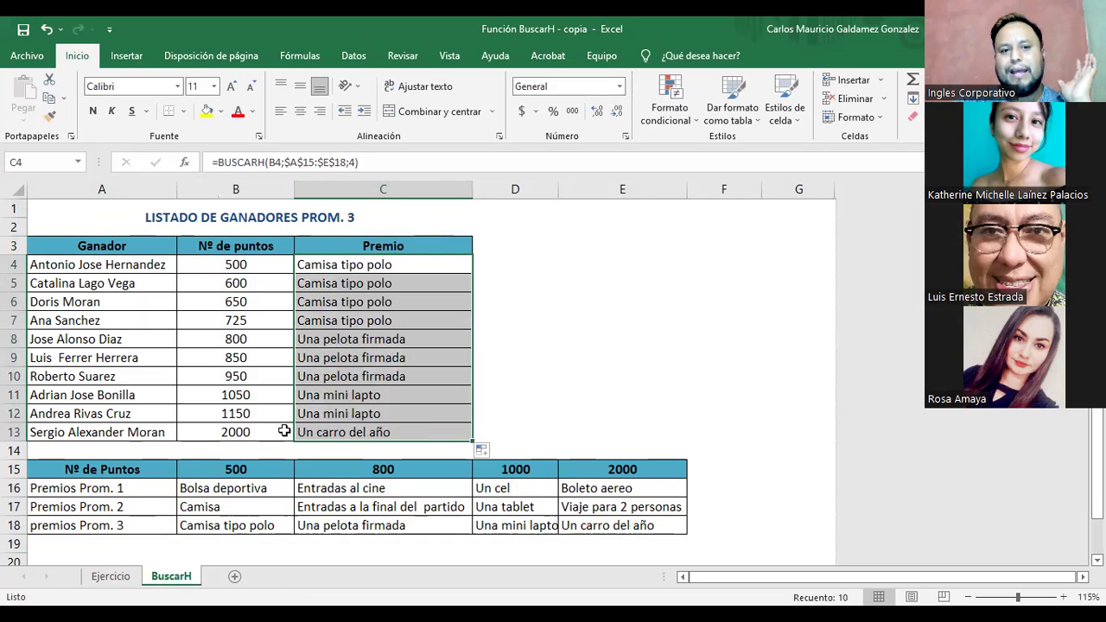
Step: Review the prize rows A16:E18, the A1 title and the prizes assigned in C4:C13
left_click(230, 433)
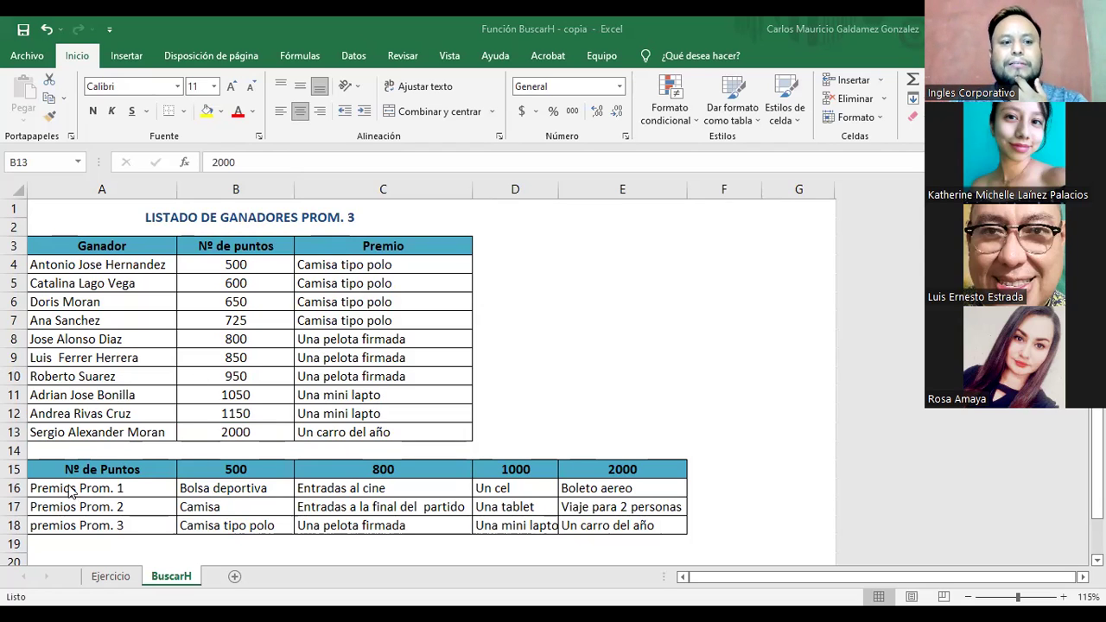
left_click_drag(109, 488, 628, 527)
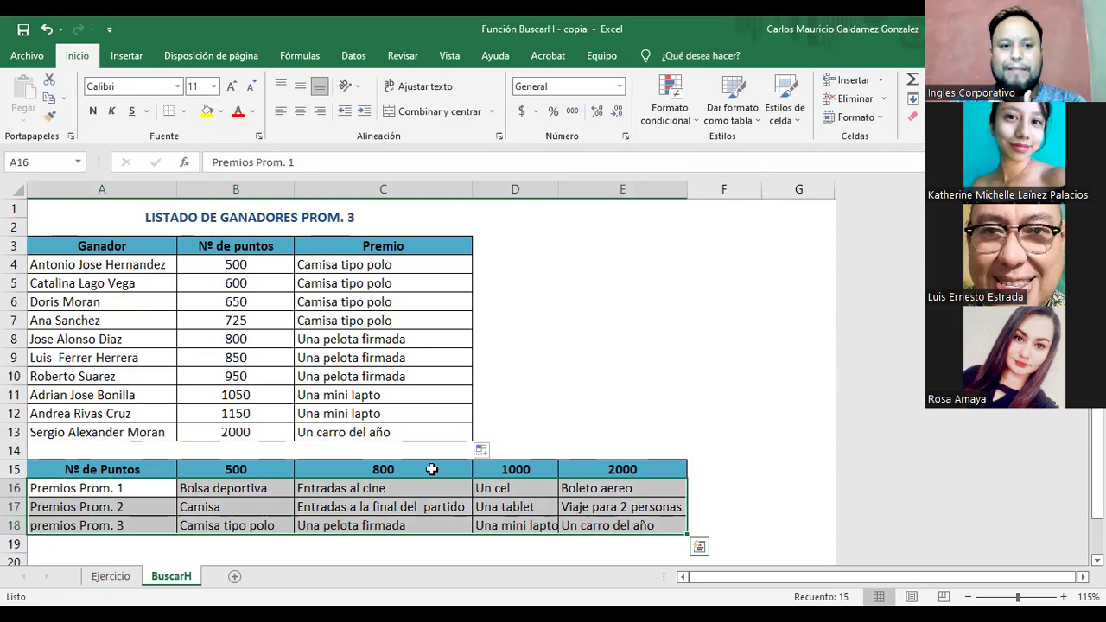
left_click(337, 394)
left_click(267, 224)
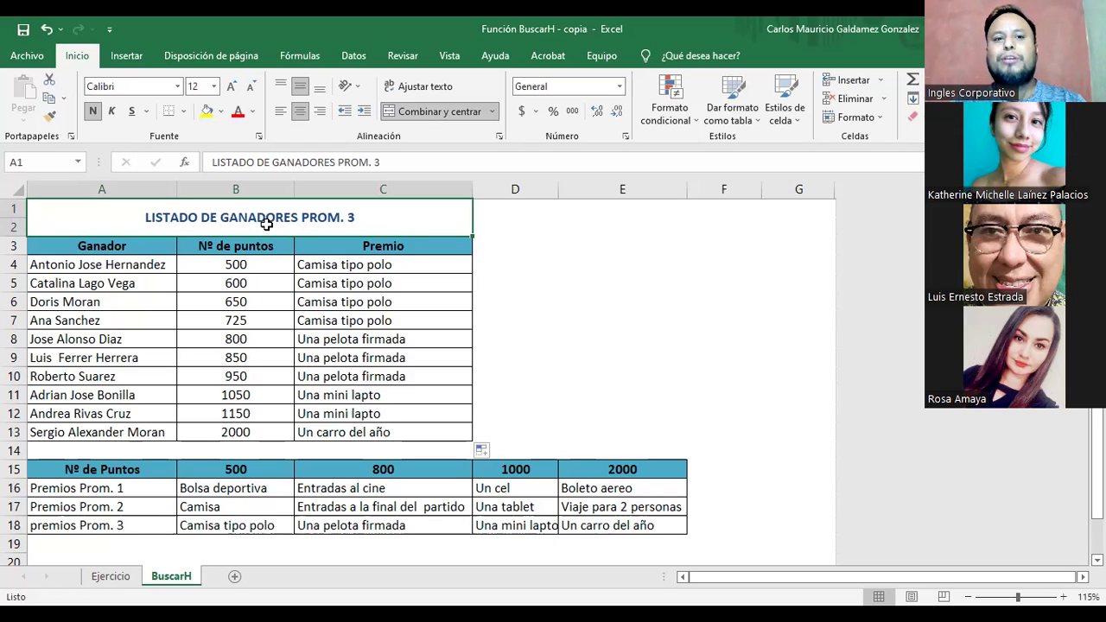
left_click(382, 266)
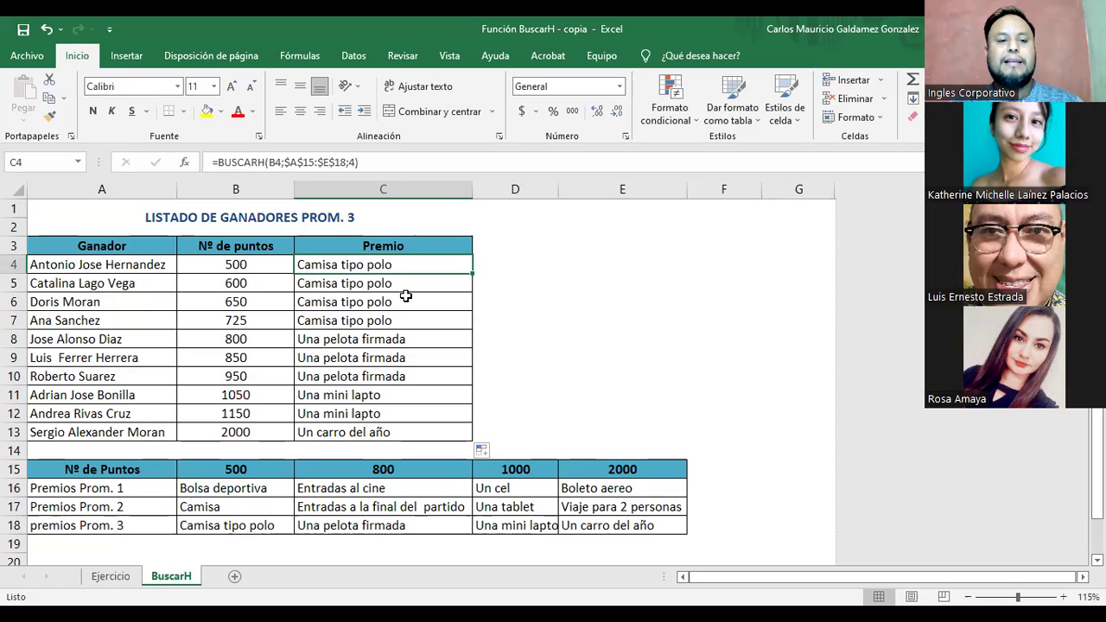
left_click(100, 528)
left_click_drag(100, 528, 234, 428)
left_click_drag(354, 264, 410, 432)
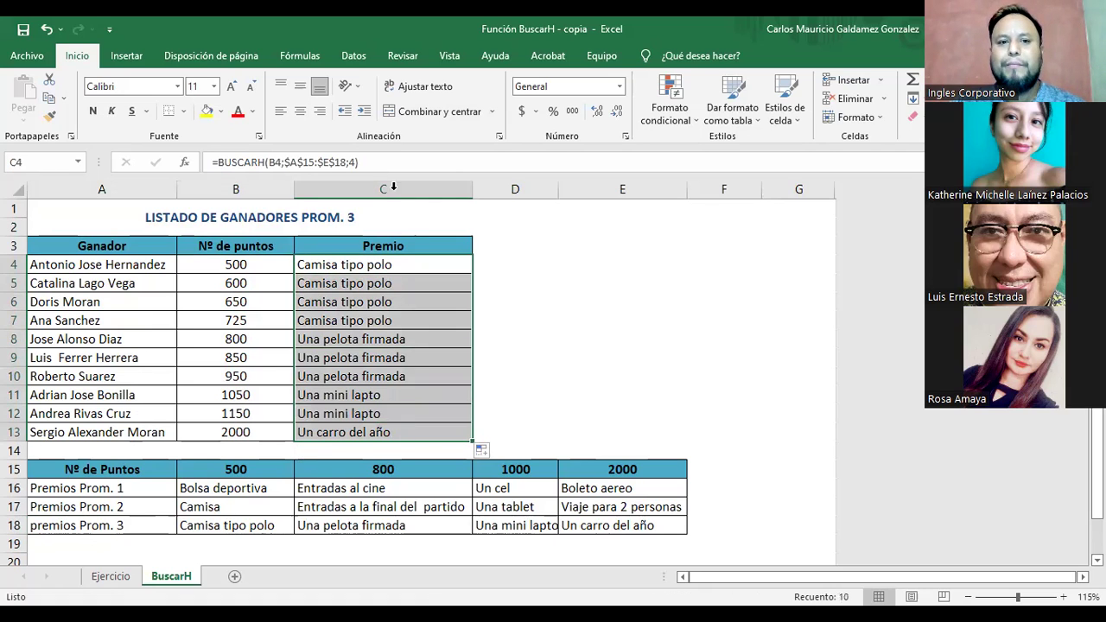
Step: Set the row index in C4's BUSCARH formula to 2, fill it down through C13, and check the Prom. 1 prizes
double_click(446, 257)
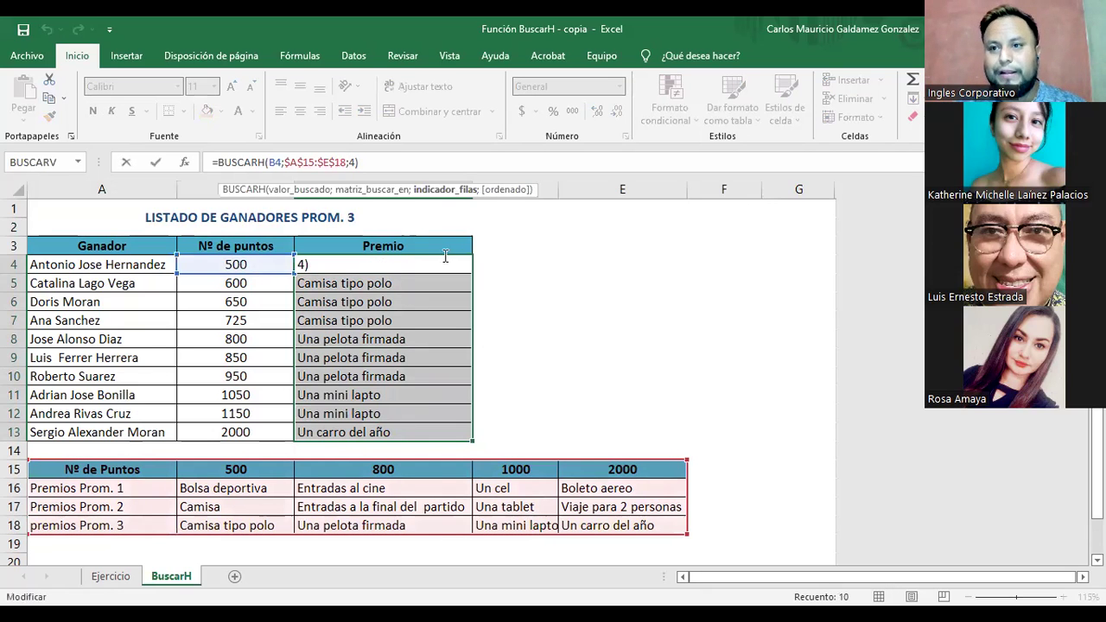
key("BackSpace")
type("2")
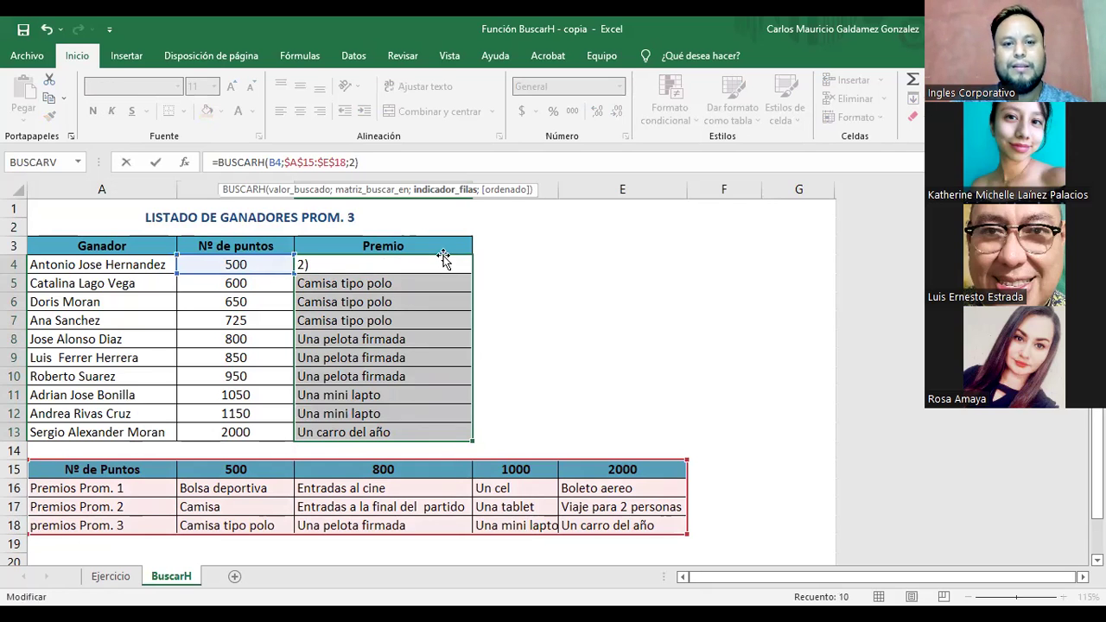
key("Return")
left_click(420, 263)
left_click_drag(469, 275, 461, 442)
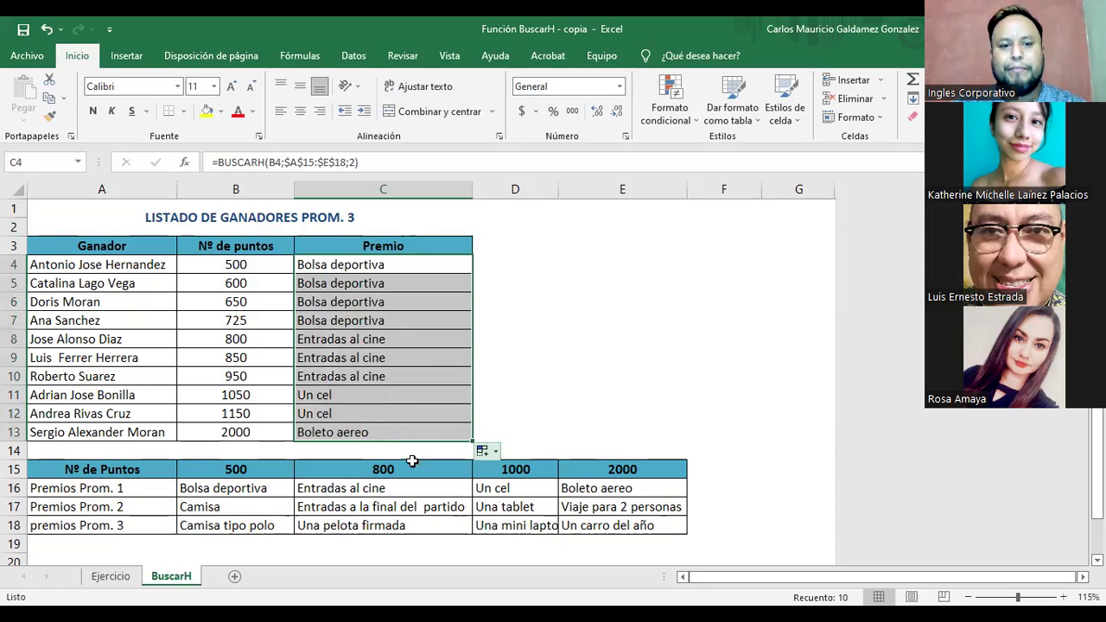
left_click(349, 396)
left_click(367, 413)
left_click(659, 490)
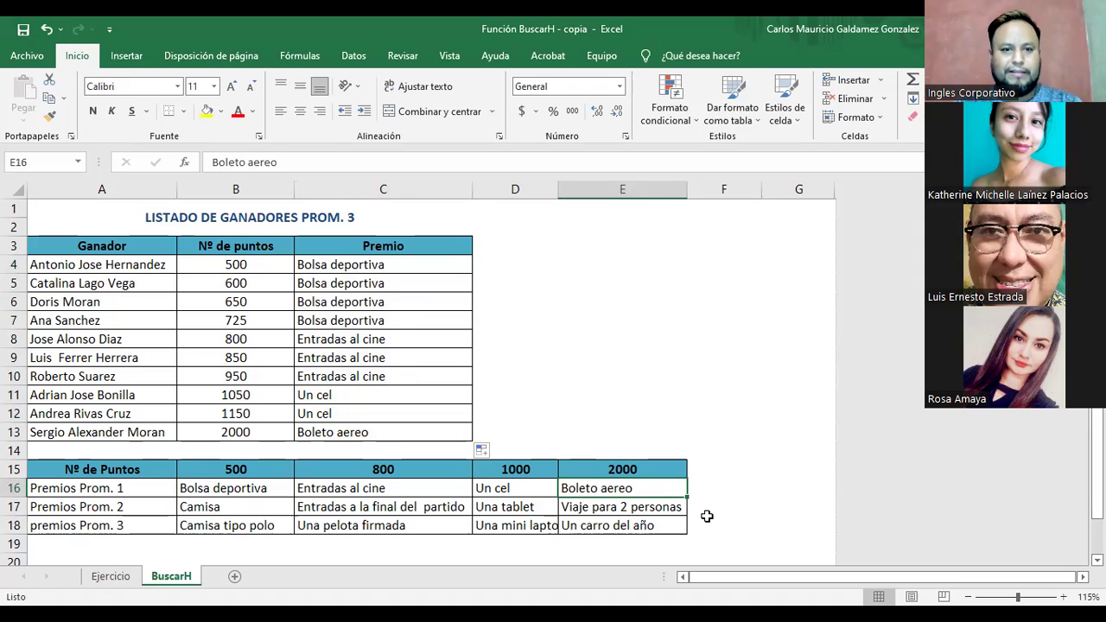
Step: Change the promotion number in the A1 title to 2, so it reads "LISTADO DE GANADORES PROM. 2"
left_click(355, 263)
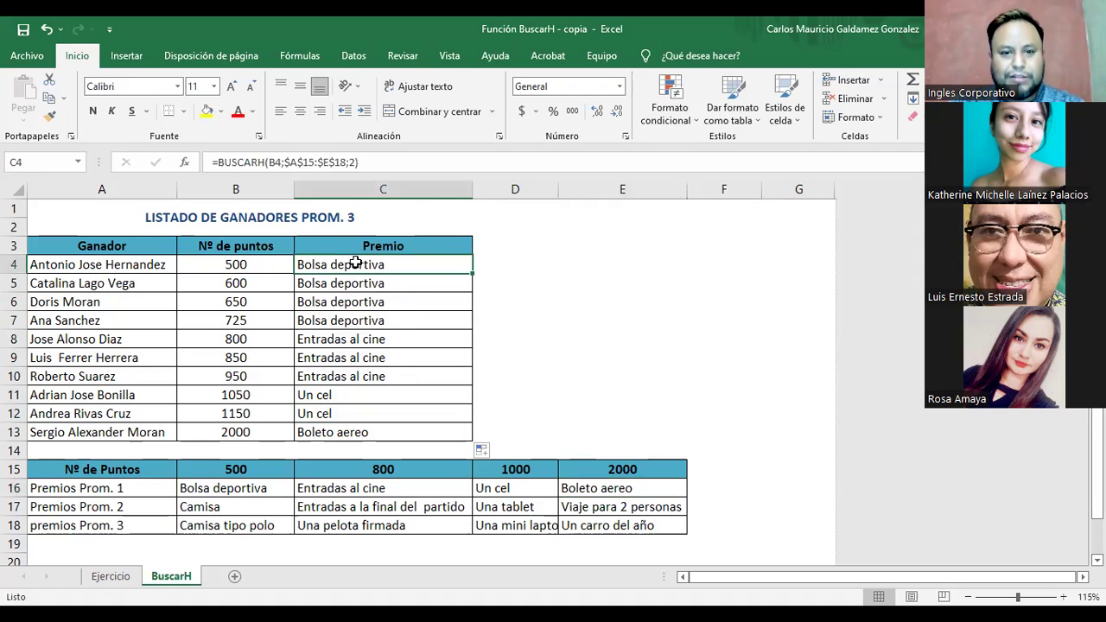
left_click(333, 209)
left_click(380, 166)
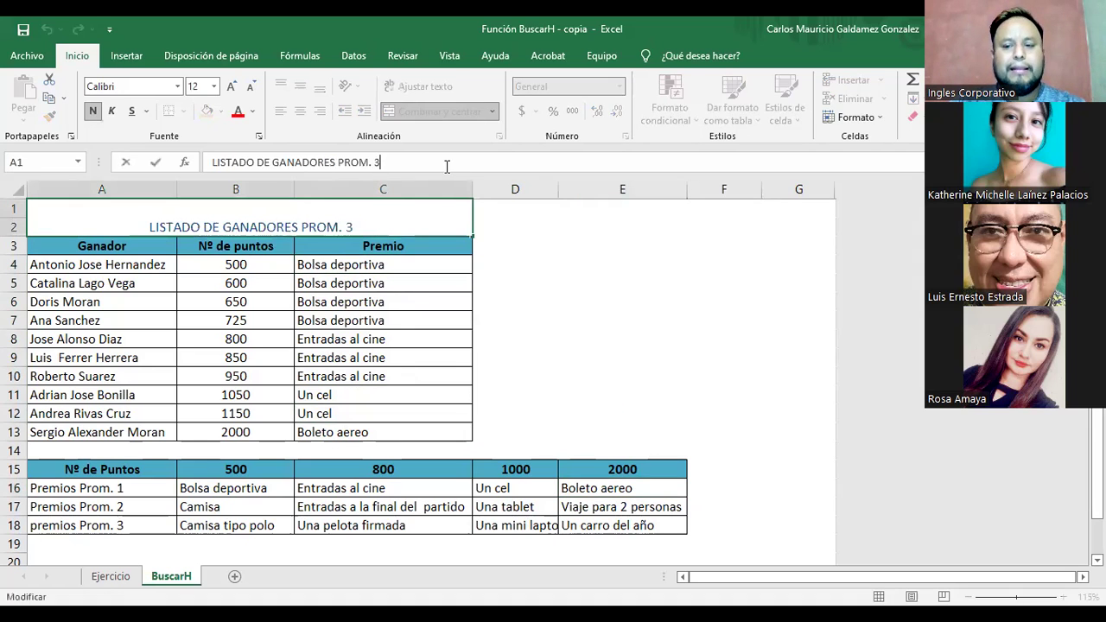
key("BackSpace")
type("2")
key("Return")
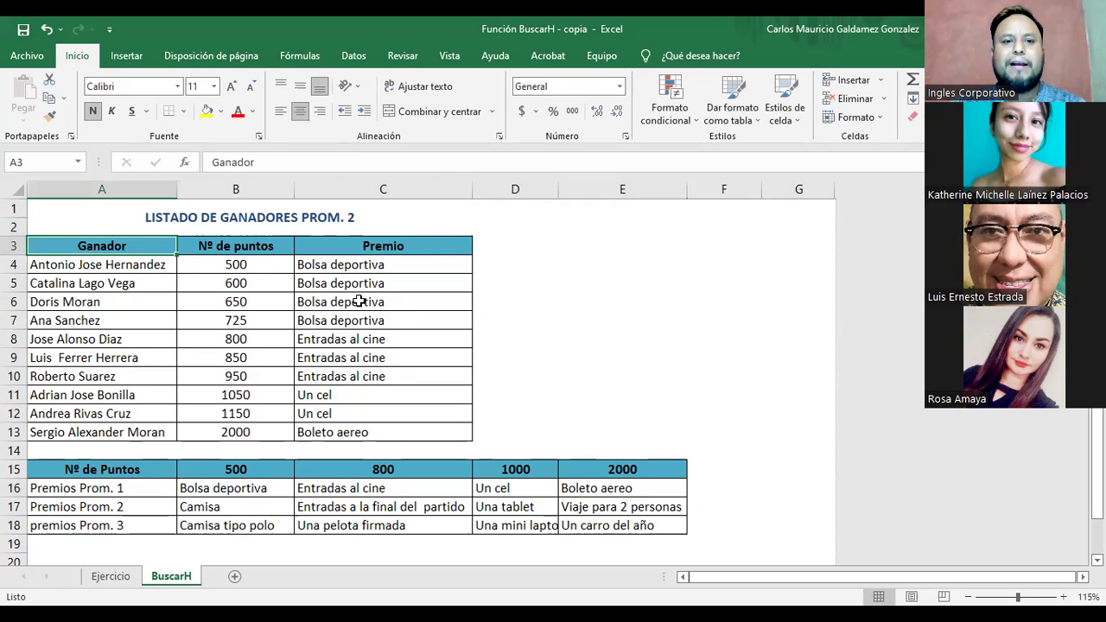
Step: Refill C4's BUSCARH formula down through C13 with row index 2
left_click(411, 265)
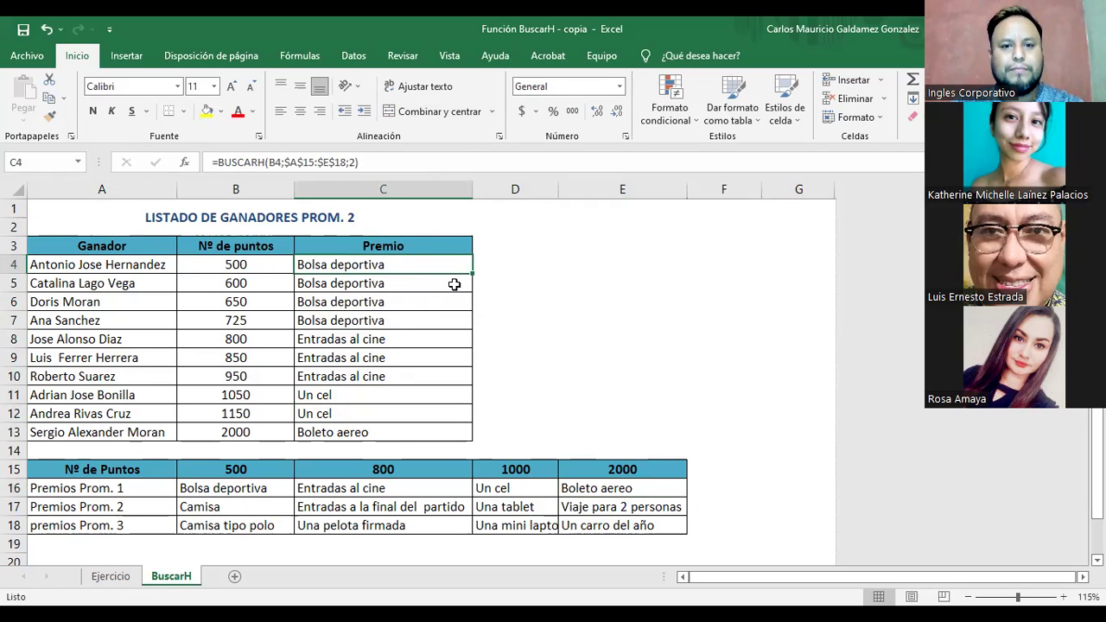
left_click_drag(473, 273, 471, 439)
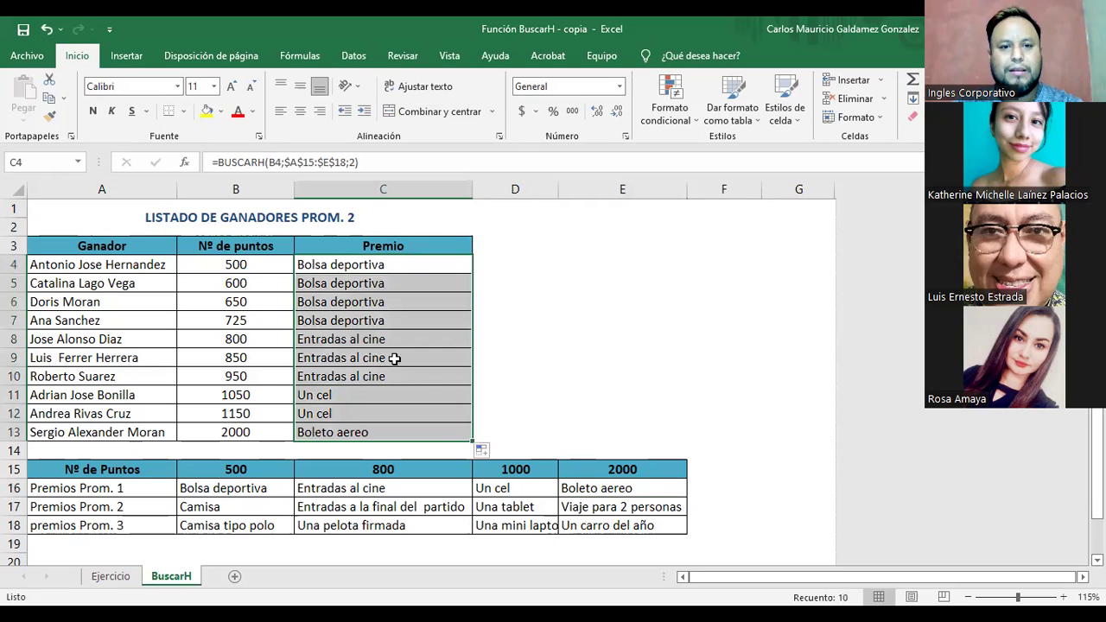
left_click(350, 164)
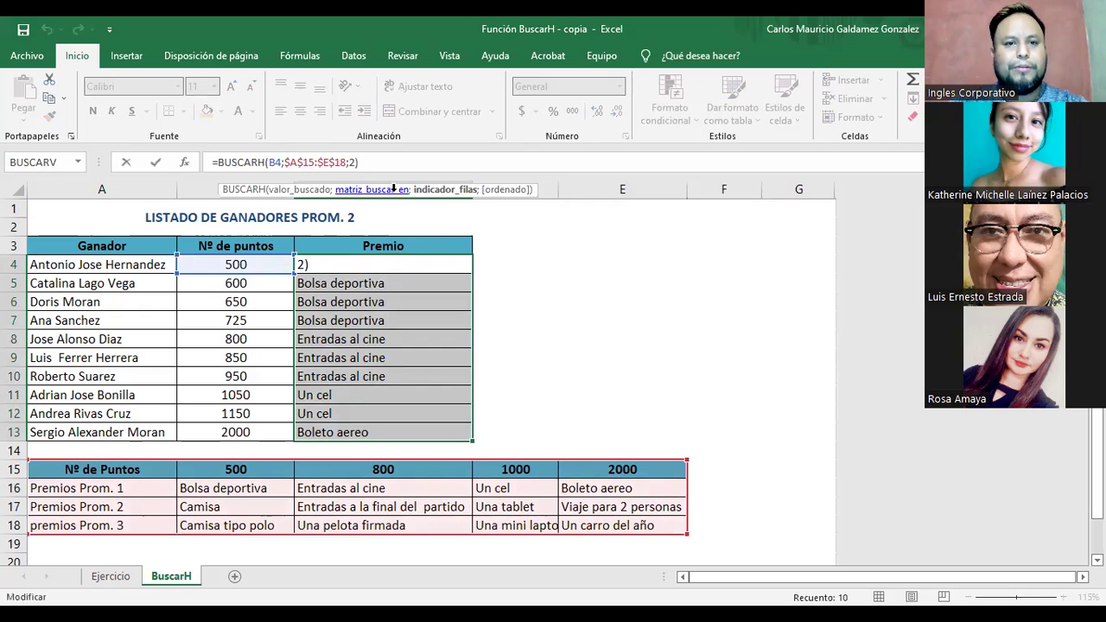
key("Return")
Step: Set the row index in C4's BUSCARH formula to 3 and fill the formula down through C13
left_click(372, 265)
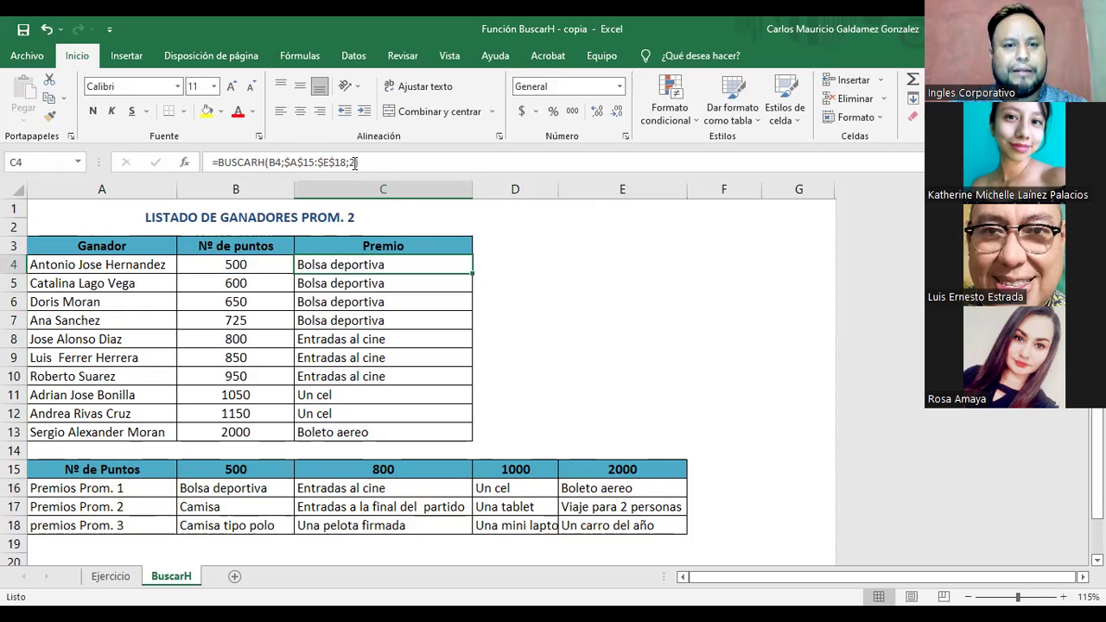
left_click(354, 163)
key("BackSpace")
type("3")
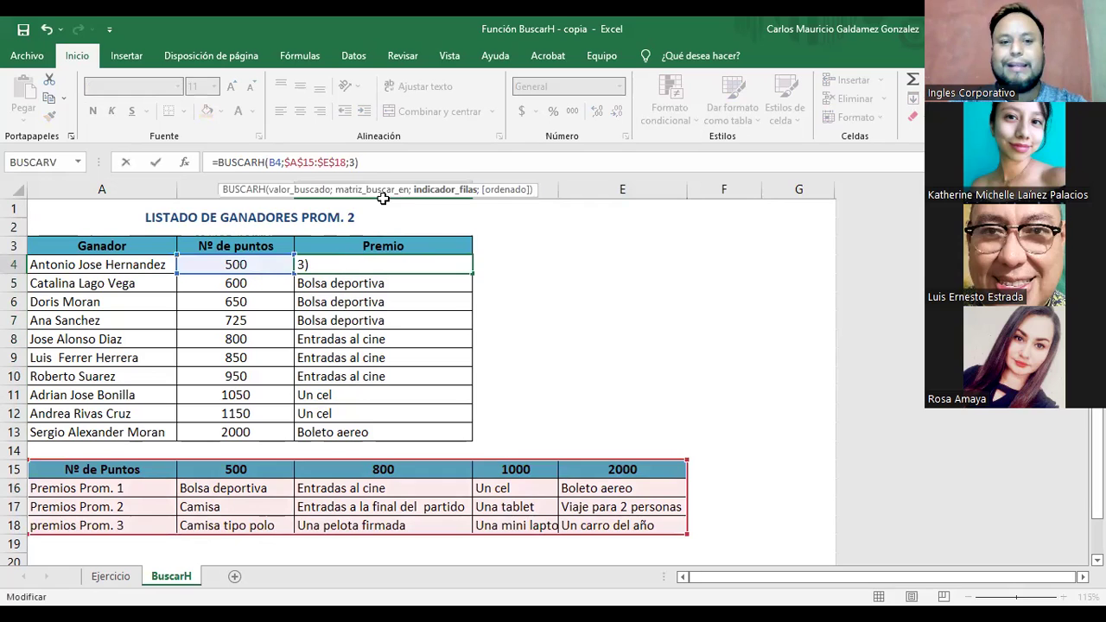
key("Return")
left_click(439, 263)
left_click_drag(475, 274, 468, 442)
Step: Review the Prom. 2 prizes in A17:E17 and compare the points in B4:B7 with the 500-point prize column
left_click(420, 414)
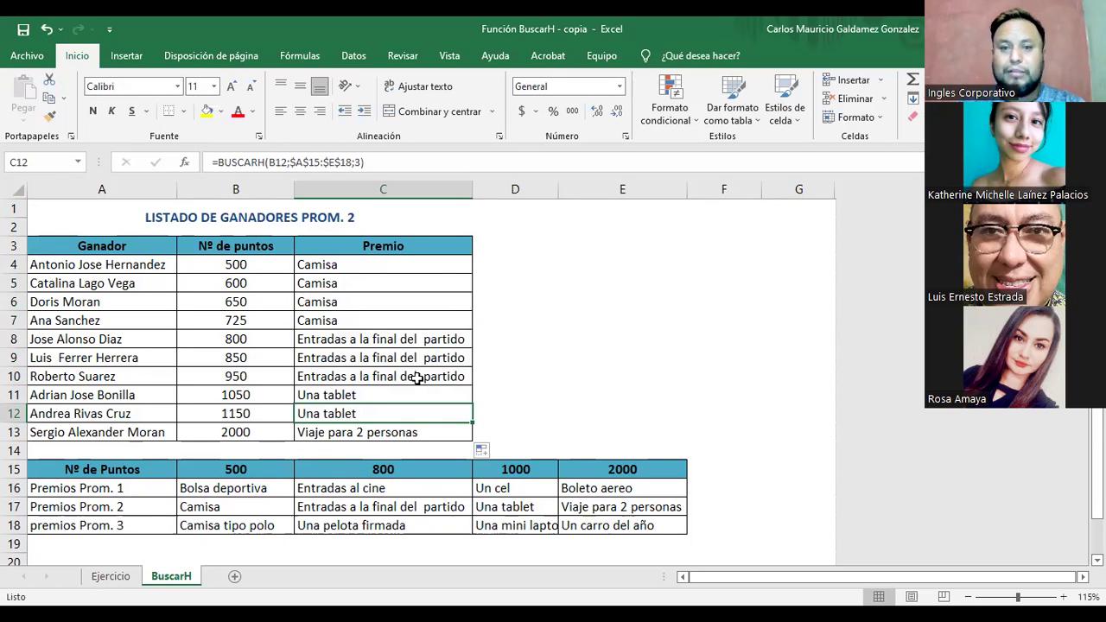
left_click_drag(104, 505, 605, 506)
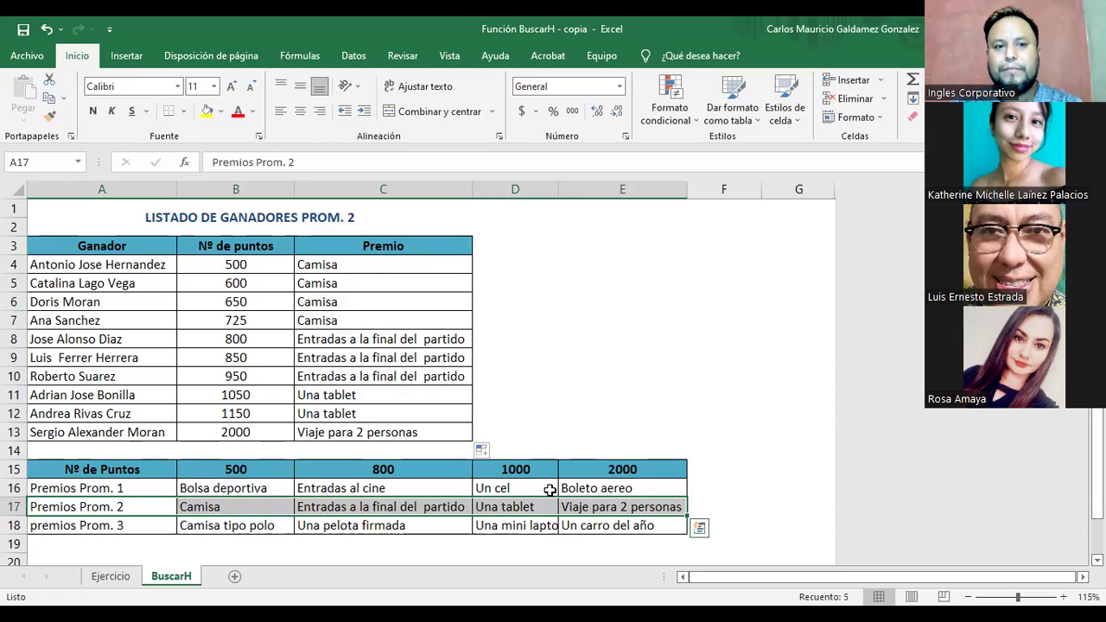
left_click(362, 266)
left_click_drag(218, 265, 218, 325)
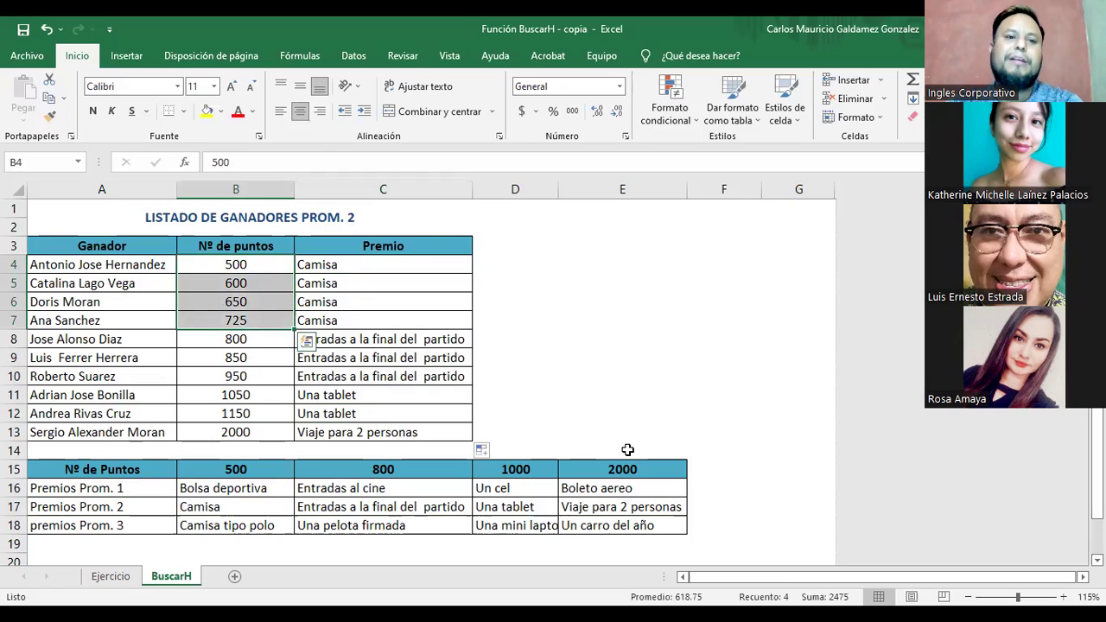
left_click_drag(233, 471, 232, 526)
left_click(232, 526)
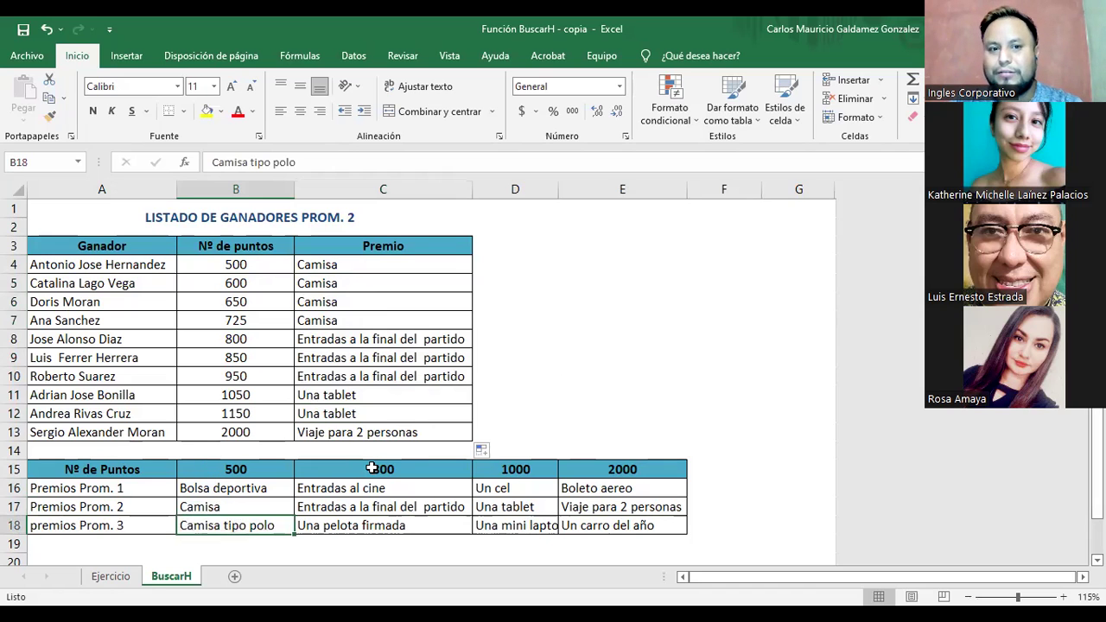
Step: Compare the points and prizes in rows 8 to 13 with the 800, 1000 and 2000 point tiers of Prom. 2
left_click_drag(238, 339, 239, 377)
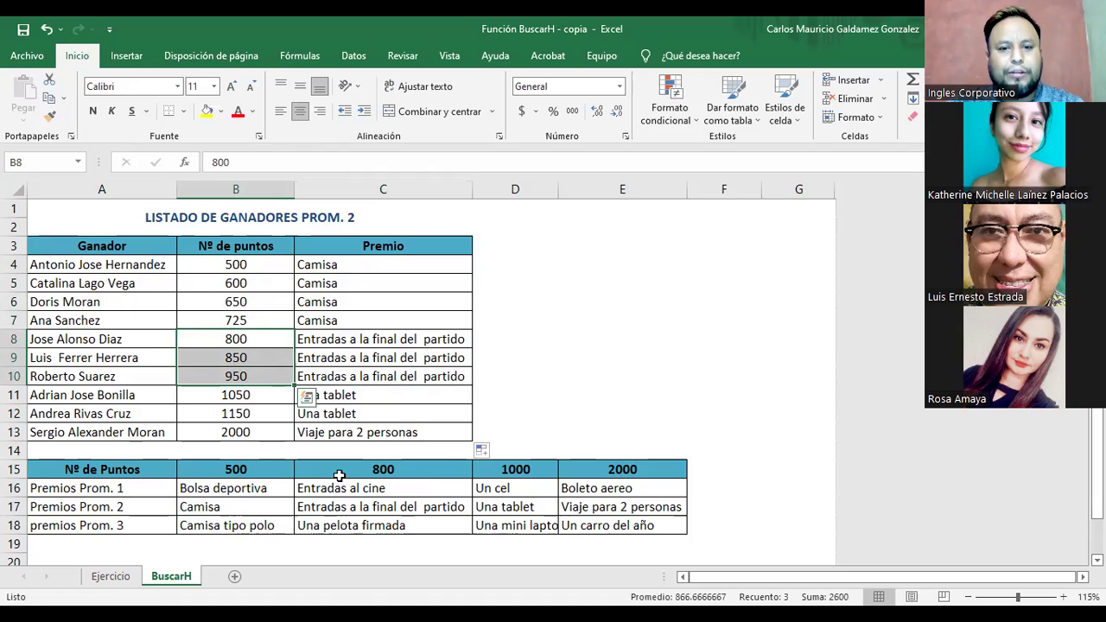
left_click(391, 469)
left_click_drag(481, 468, 484, 469)
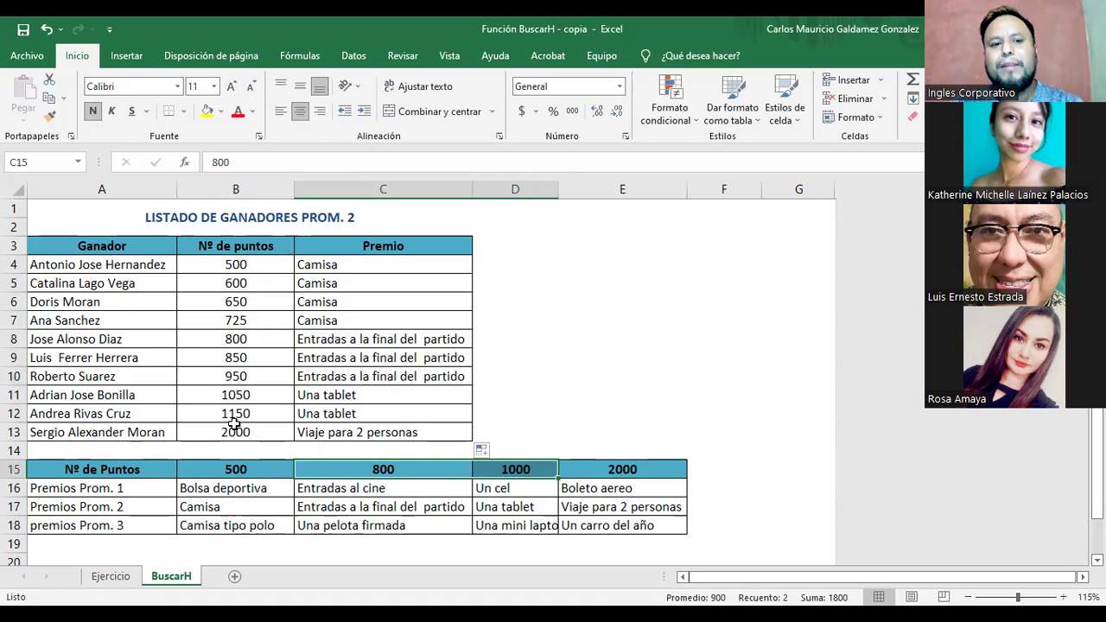
left_click_drag(232, 395, 388, 436)
left_click(495, 509)
left_click_drag(281, 437, 316, 436)
left_click(602, 517)
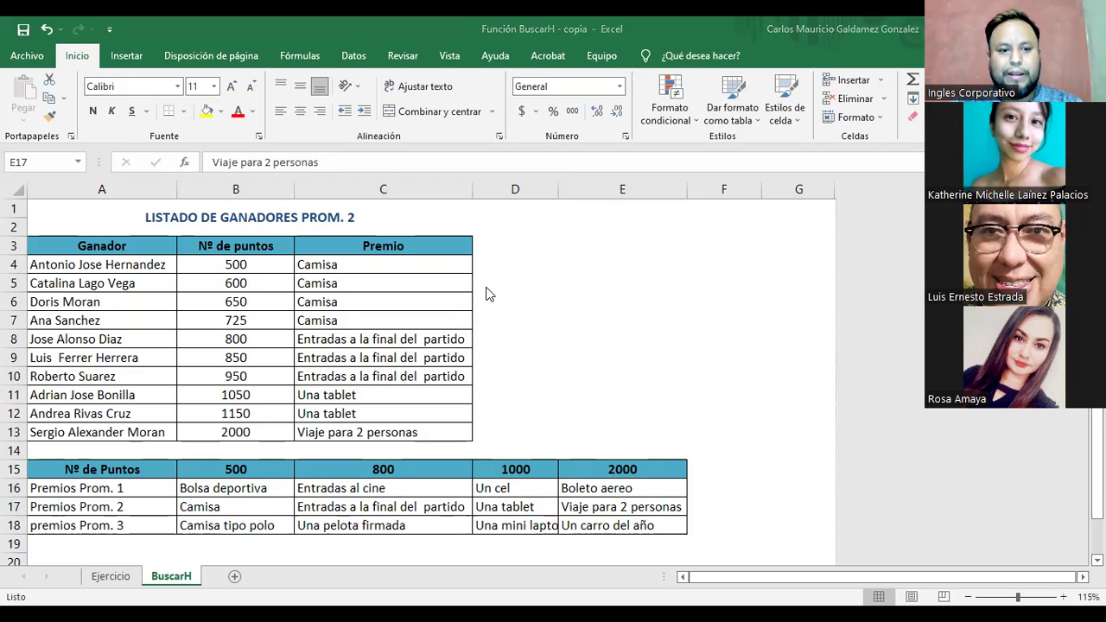
left_click(168, 580)
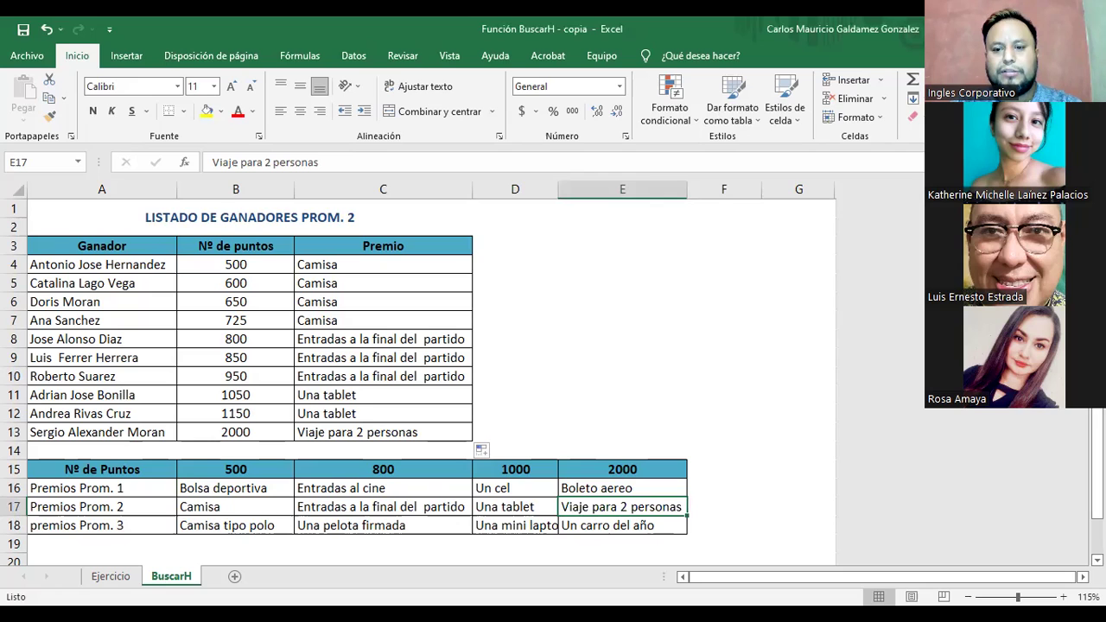